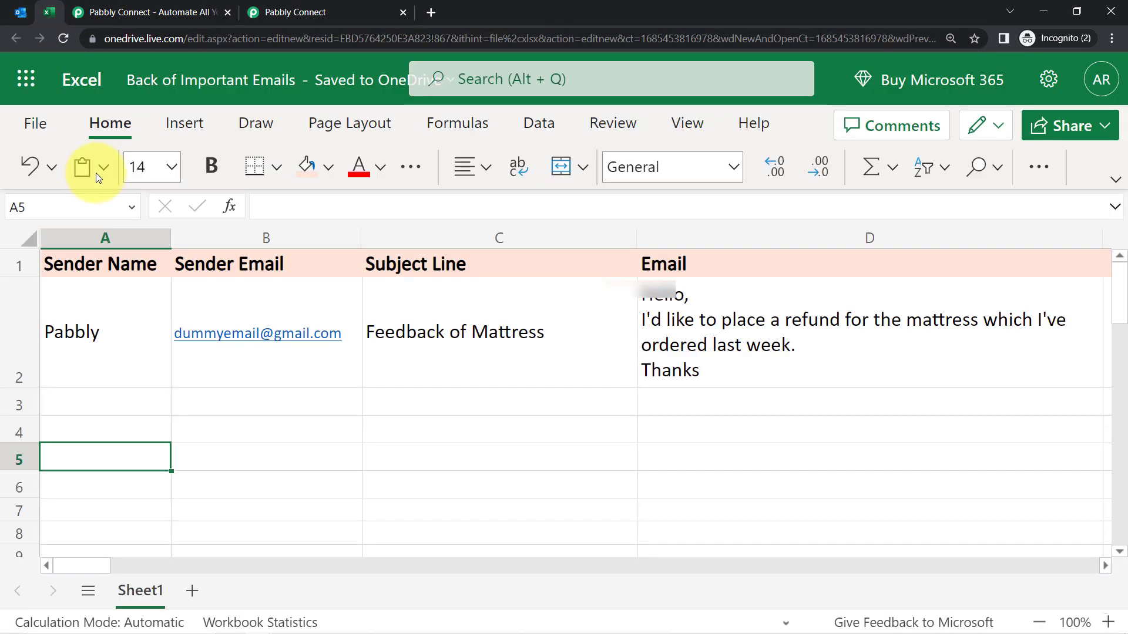
# Compare the columns of the Back of Important Emails workbook with the Feedback of Mattress email in Outlook
pyautogui.click(290, 236)
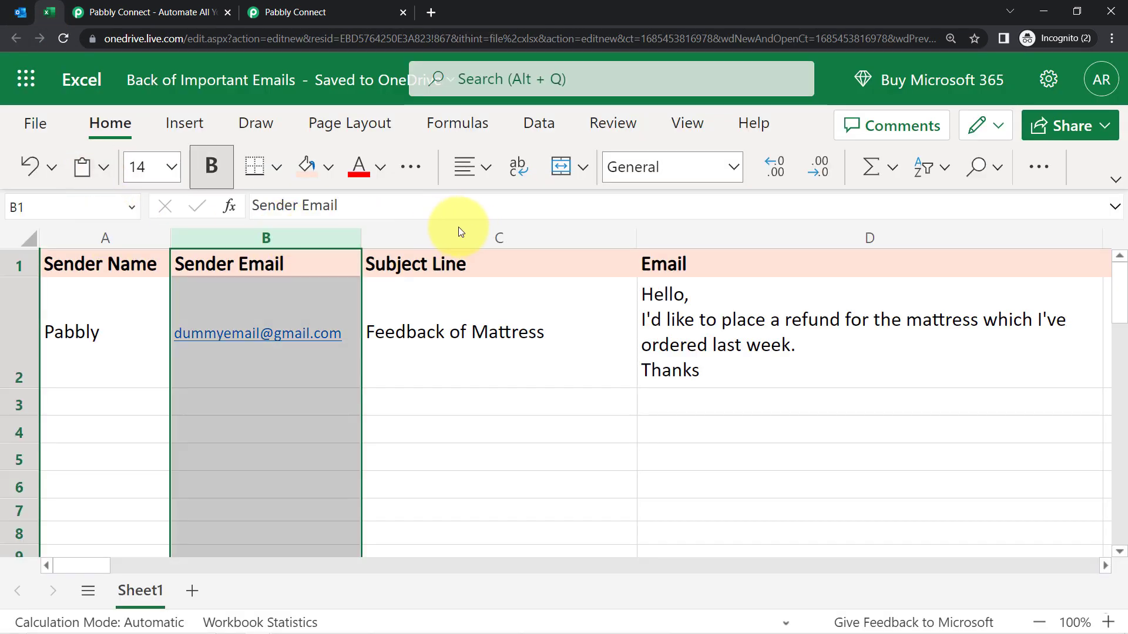
pyautogui.click(683, 239)
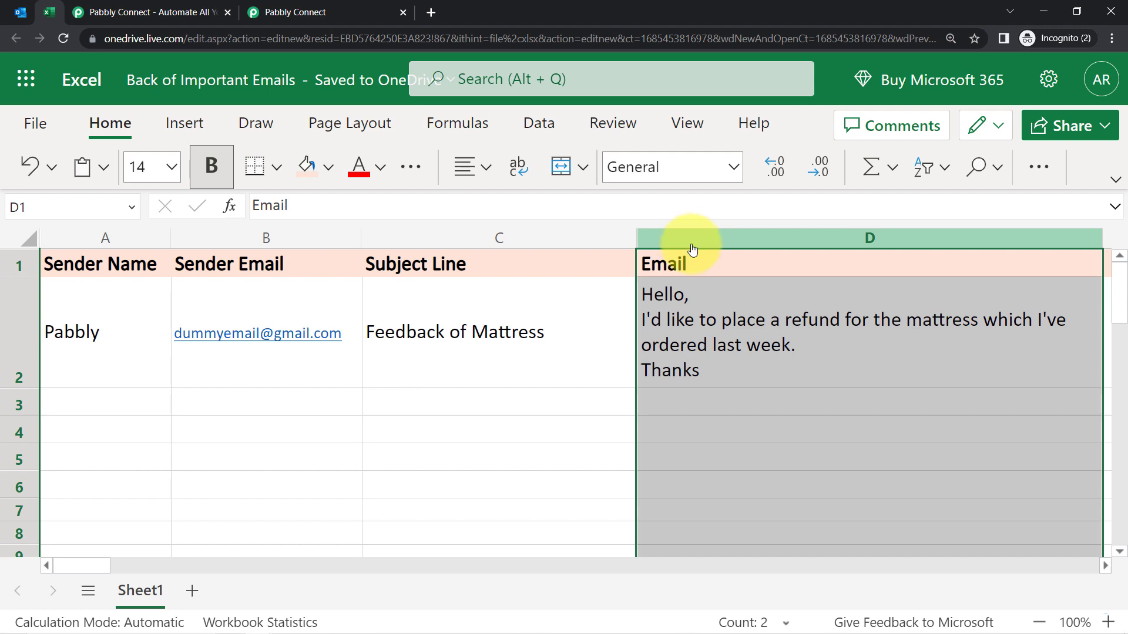
pyautogui.click(20, 11)
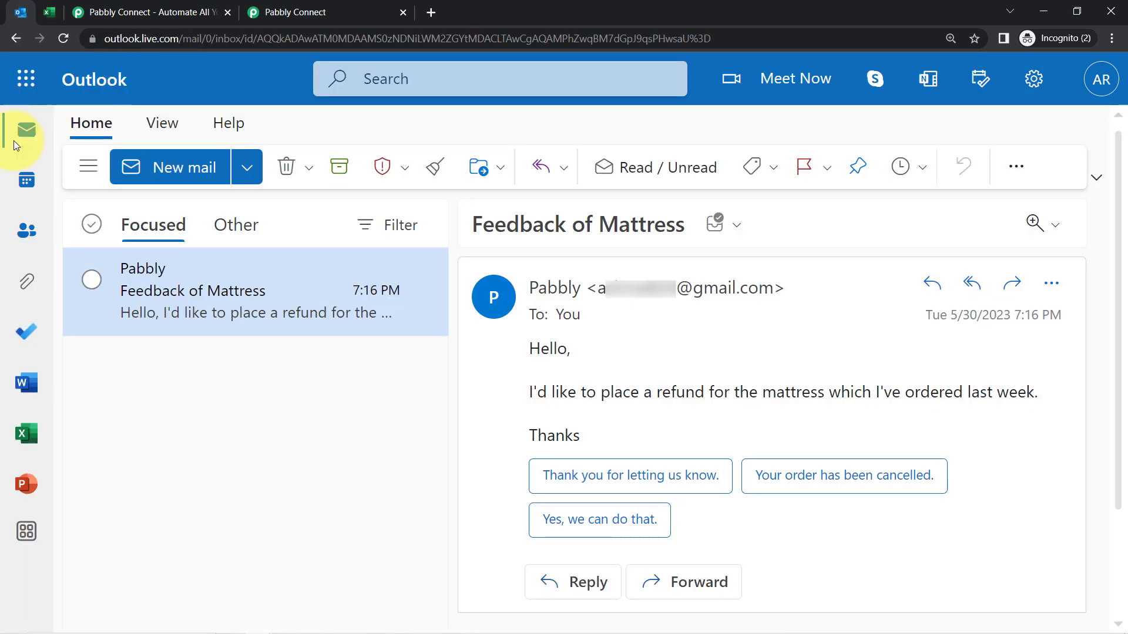
pyautogui.click(48, 10)
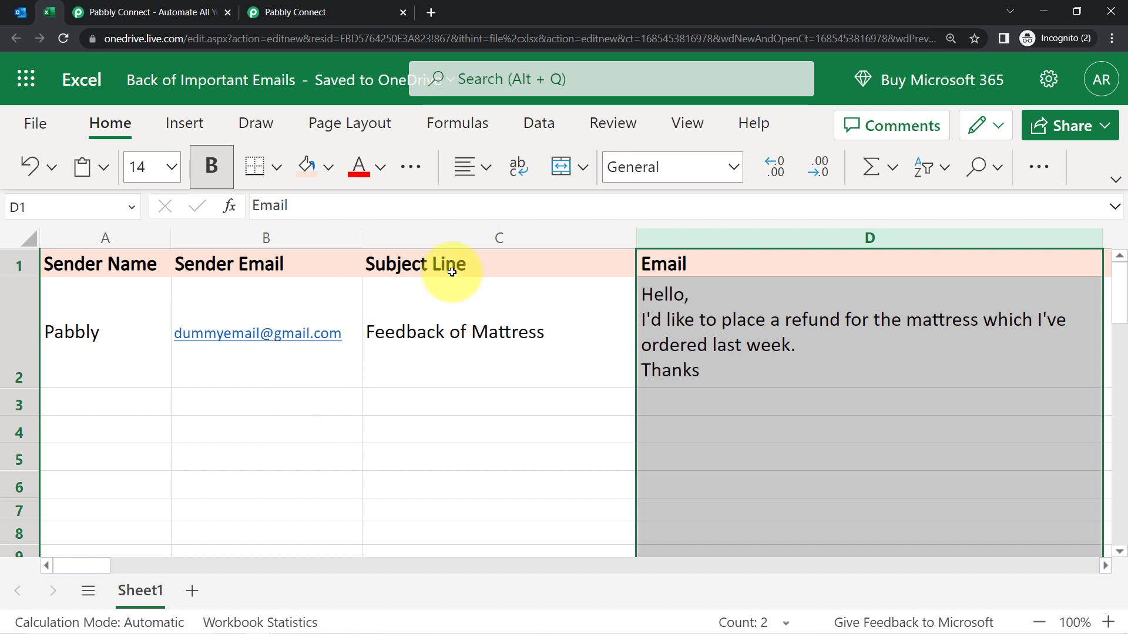
pyautogui.click(20, 10)
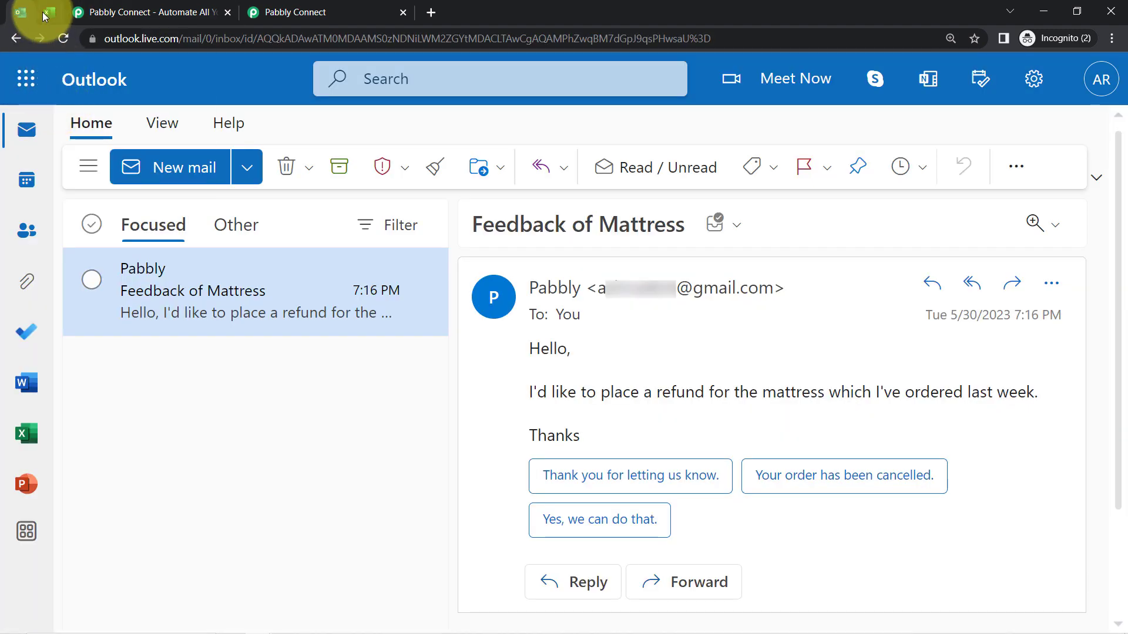
pyautogui.click(46, 12)
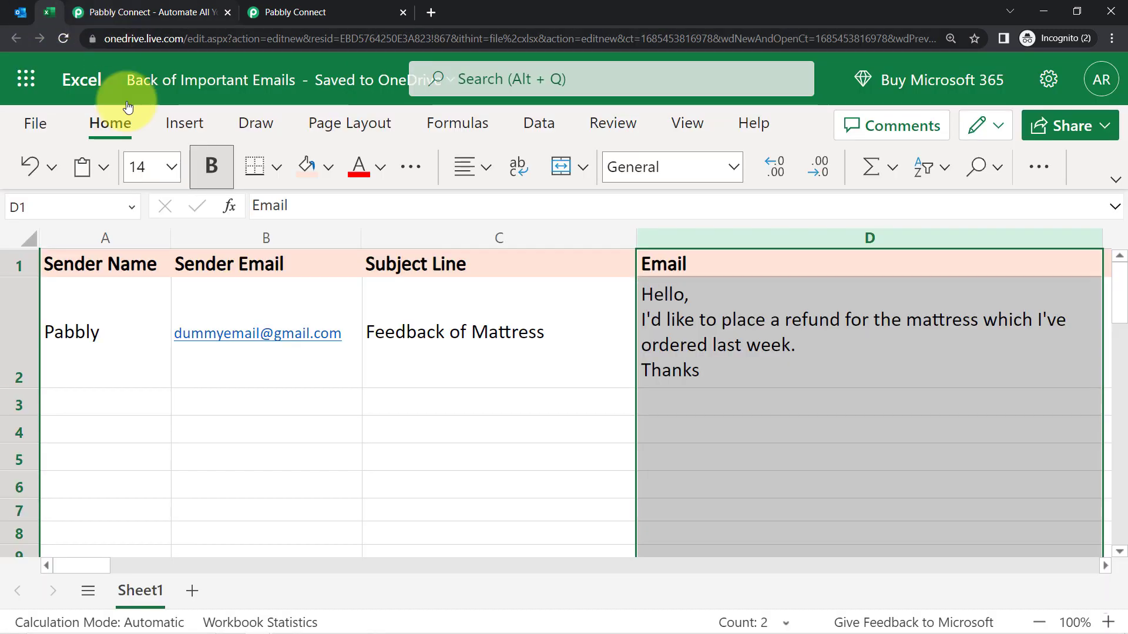
# Visit the Pabbly Connect website and switch to the Pabbly Connect dashboard
pyautogui.click(82, 10)
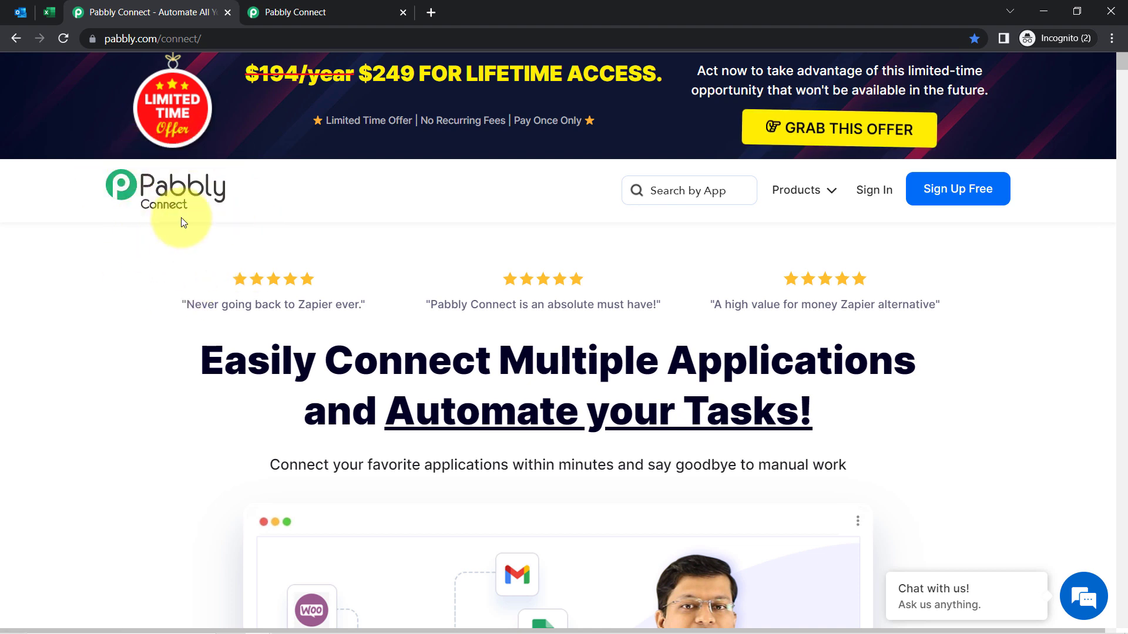
pyautogui.click(297, 12)
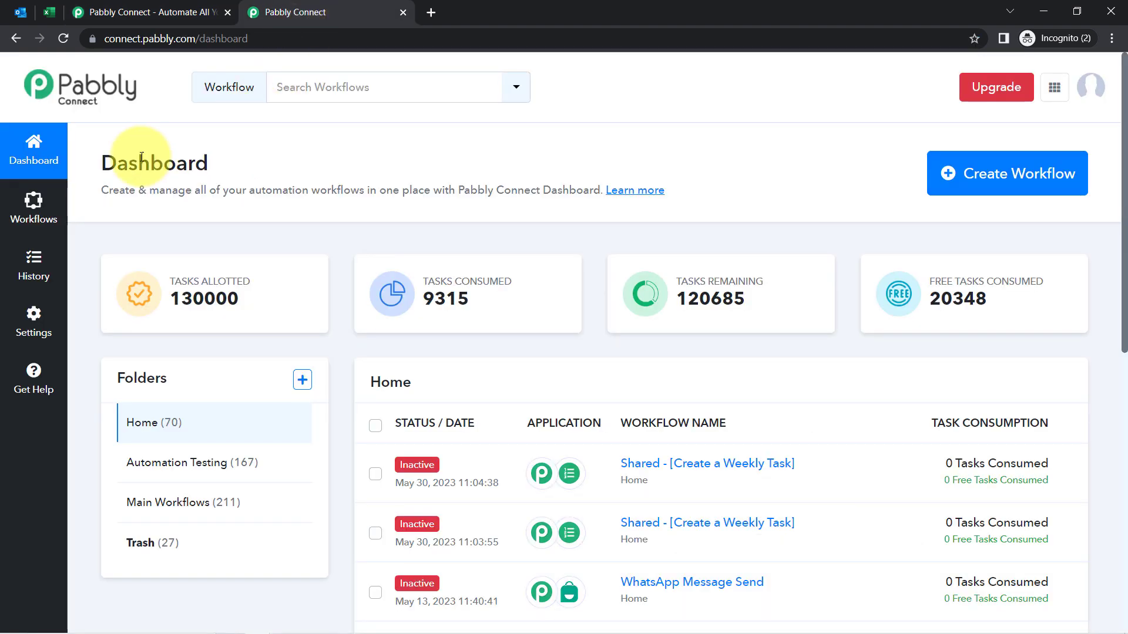
pyautogui.moveTo(137, 172); pyautogui.dragTo(547, 192)
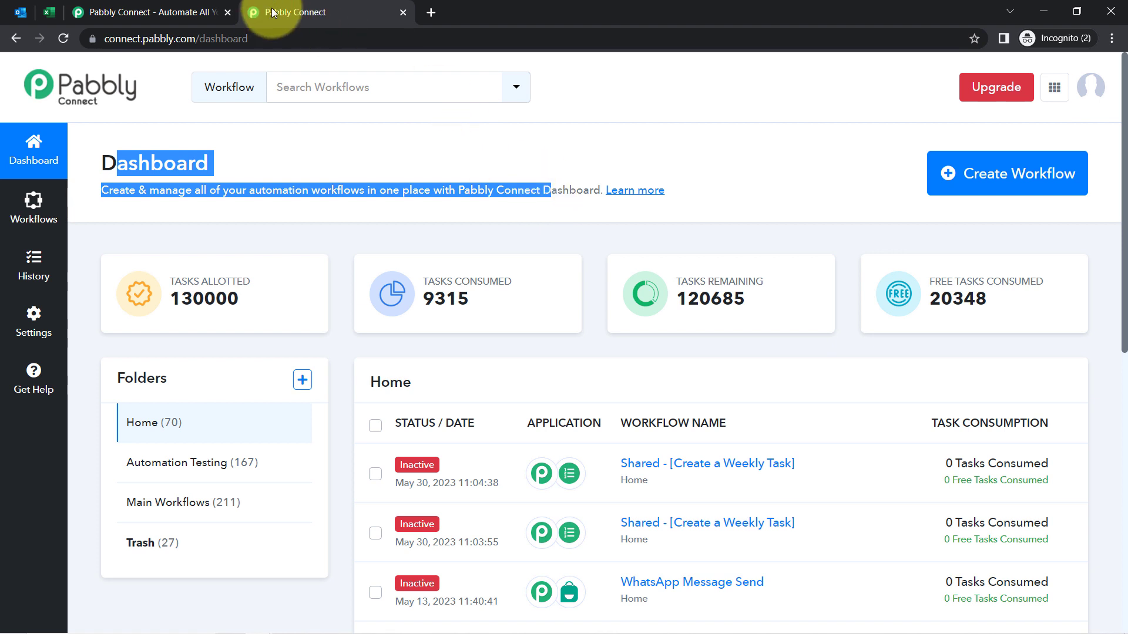
pyautogui.click(137, 12)
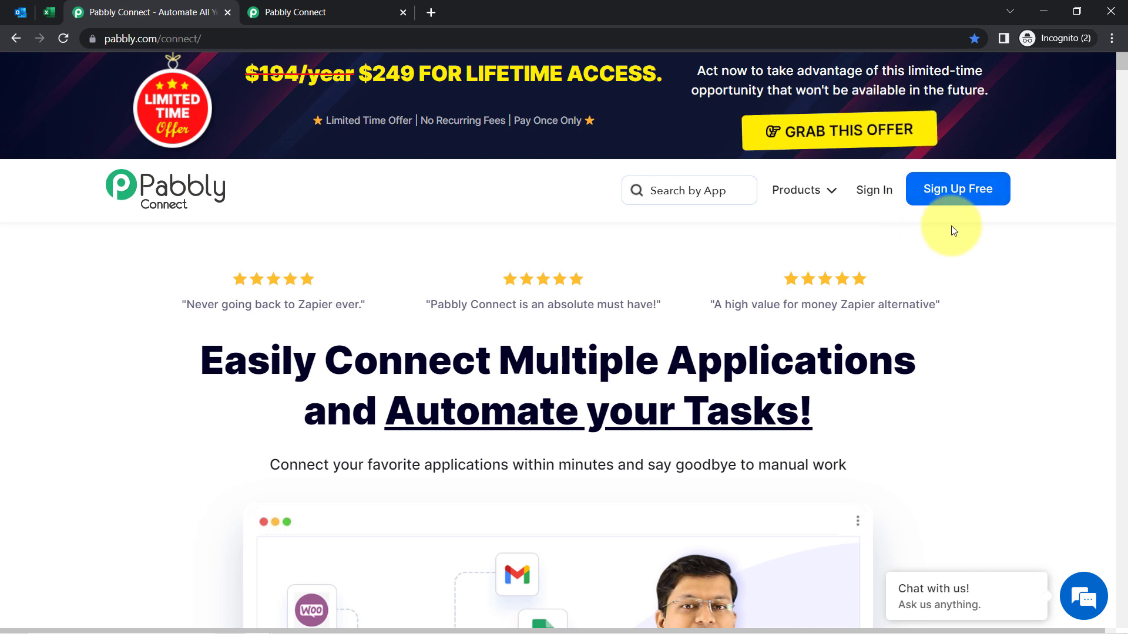
pyautogui.click(317, 4)
pyautogui.click(97, 178)
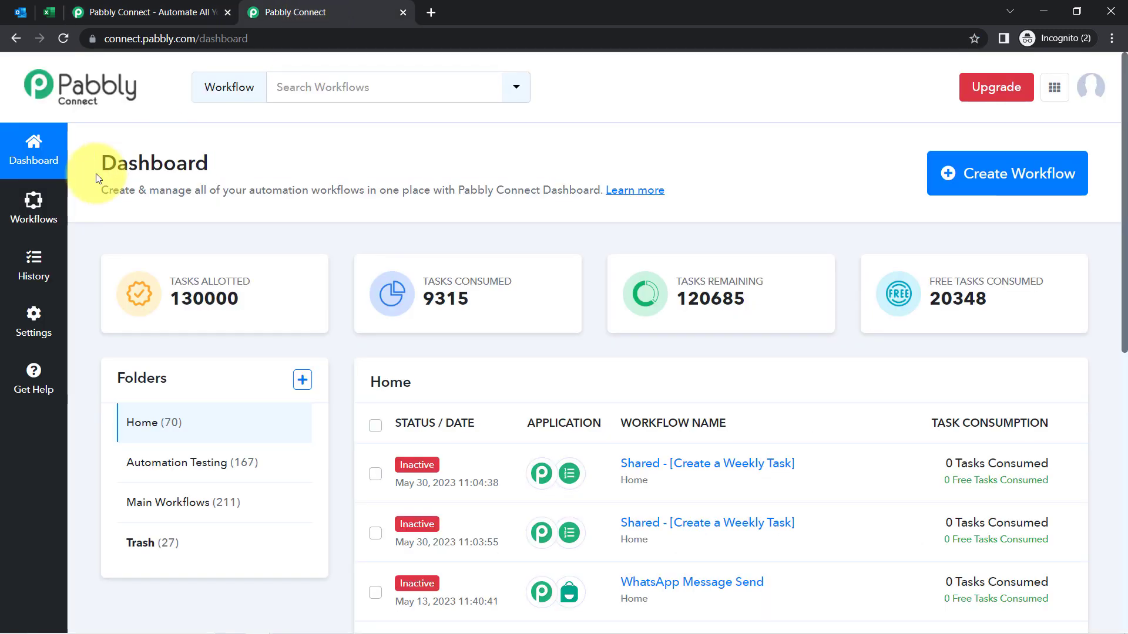
# Create a workflow named "When New Email is Received in Outlook - Auto Add Email Details in Excel"
pyautogui.click(948, 174)
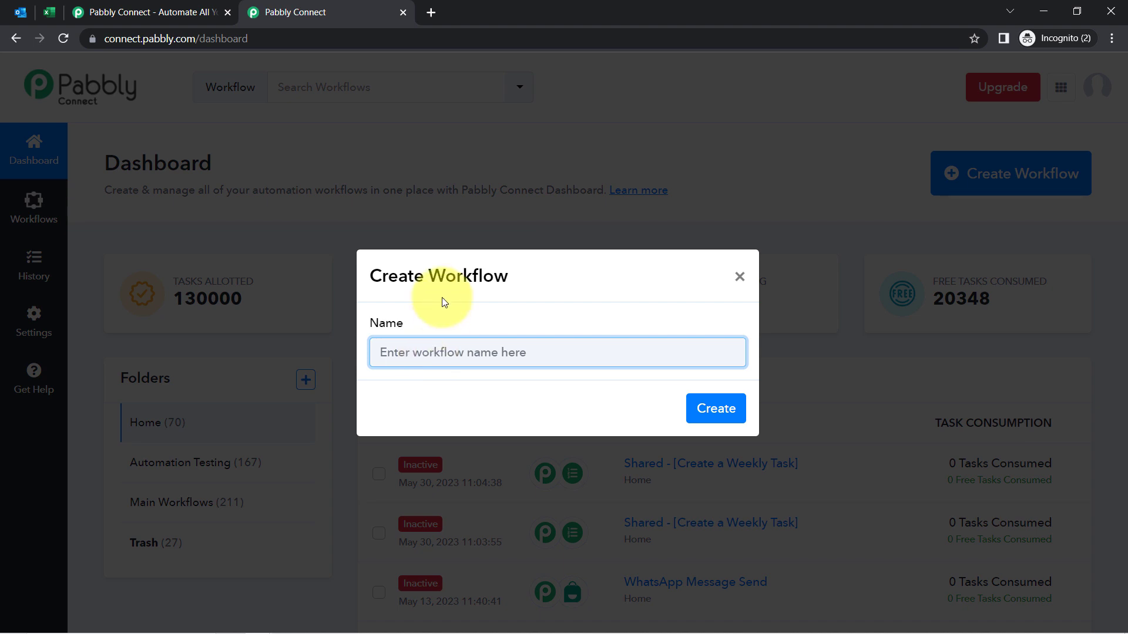
pyautogui.write('When ')
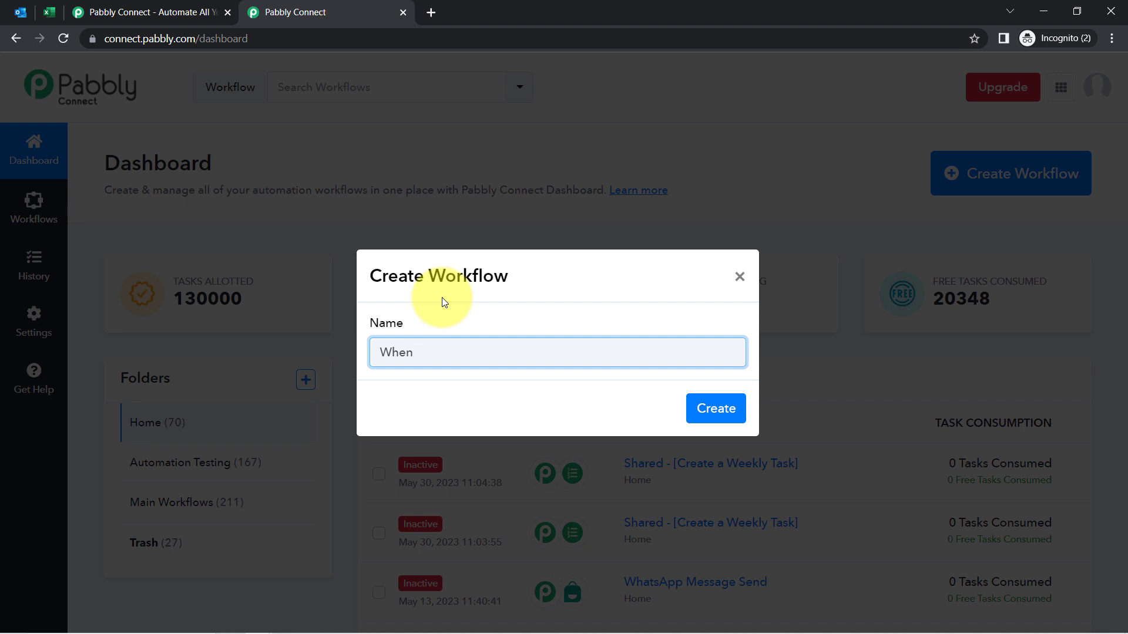
pyautogui.write('New Email is Received in Outlook - Autom Add Emai')
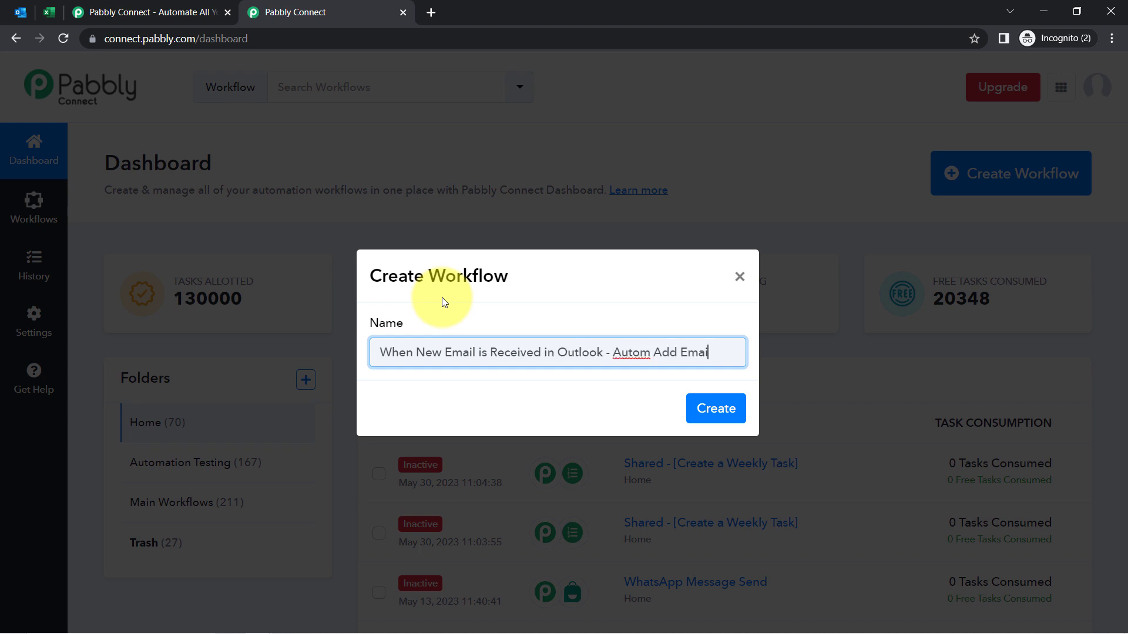
pyautogui.write('l Details')
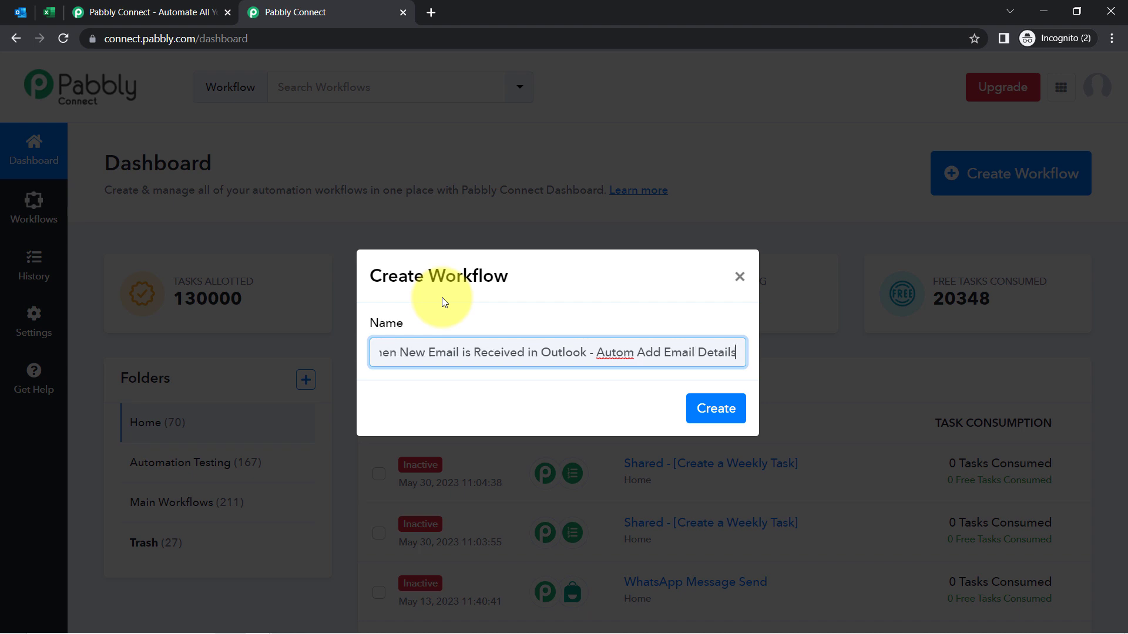
pyautogui.write(' in Excel')
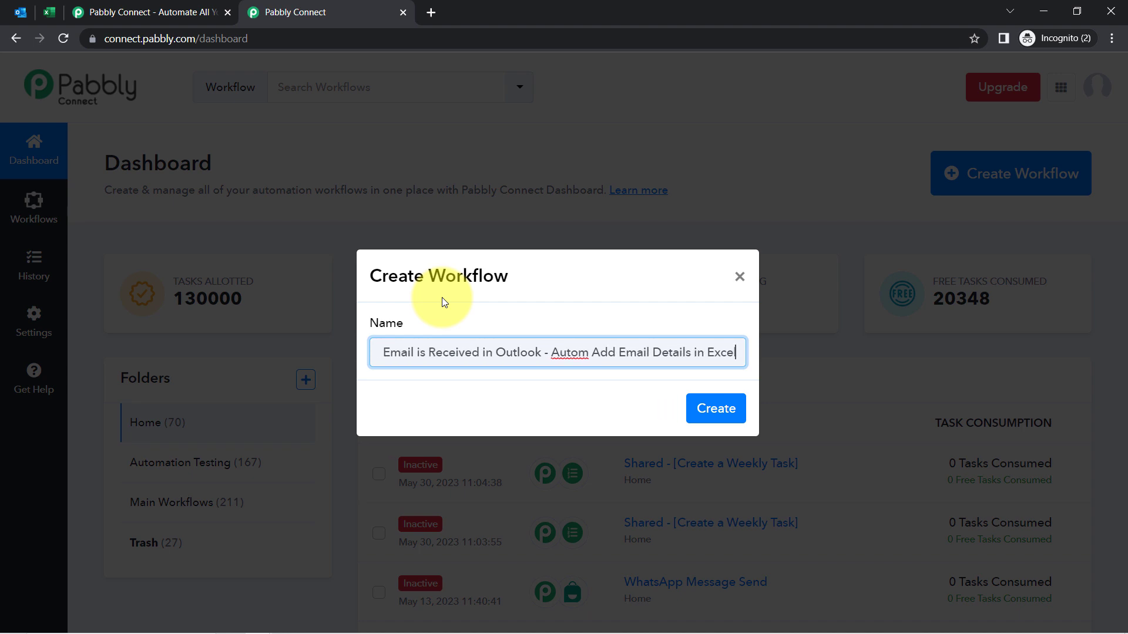
pyautogui.click(581, 351)
pyautogui.press('BackSpace')
pyautogui.click(707, 405)
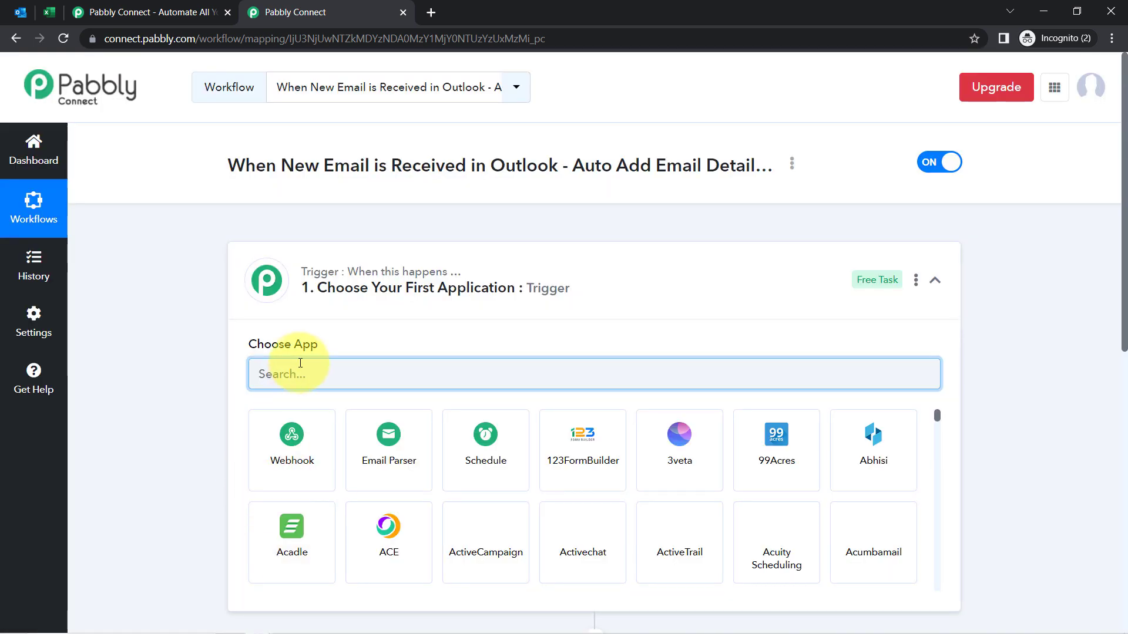
# Search the trigger applications for 365 and choose Microsoft Office 365 as the workflow's trigger app
pyautogui.click(320, 306)
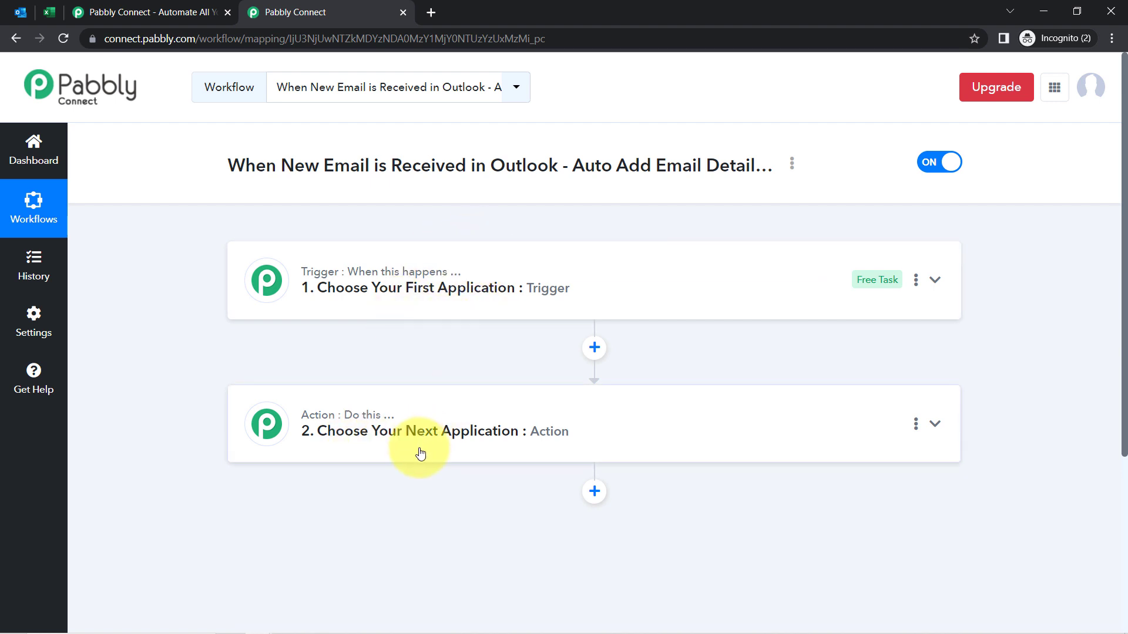
pyautogui.moveTo(254, 173); pyautogui.dragTo(554, 174)
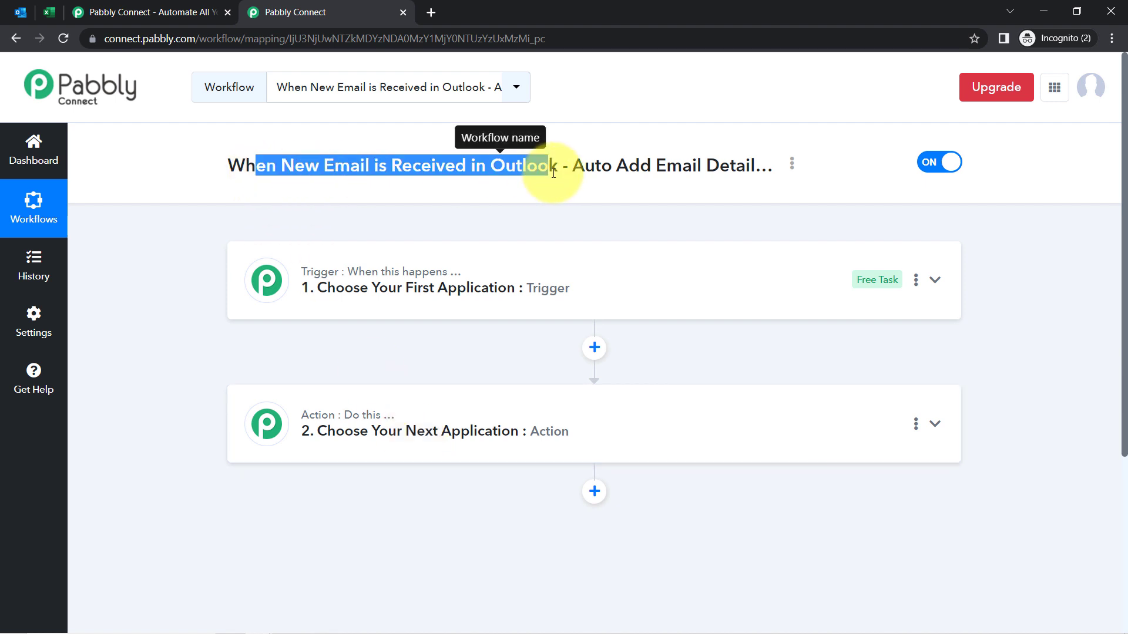
pyautogui.click(389, 299)
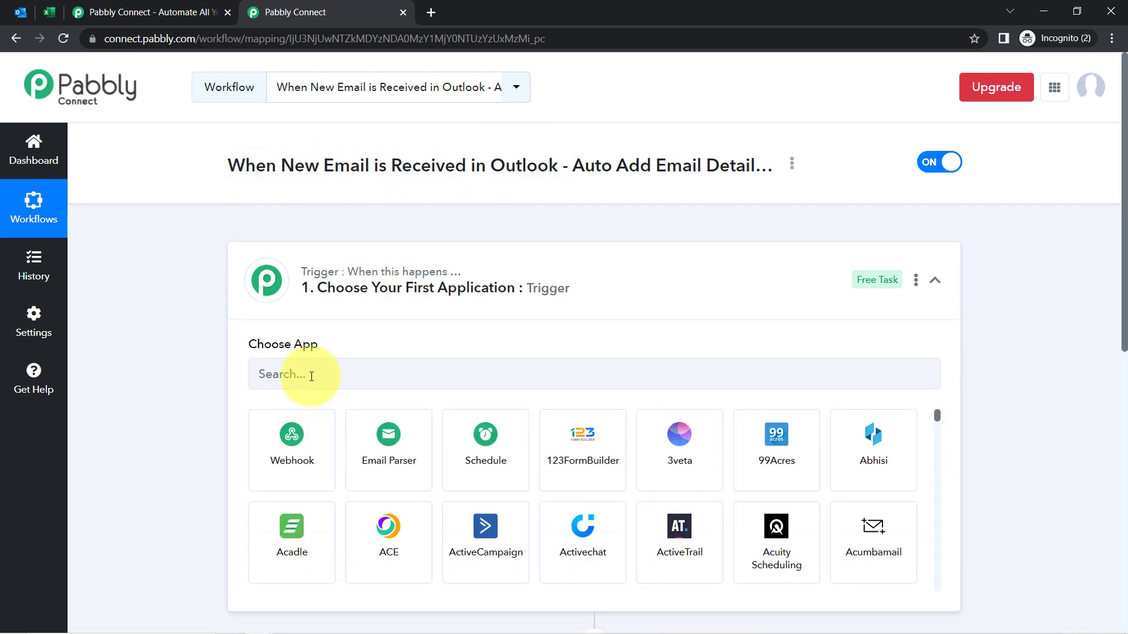
pyautogui.click(312, 375)
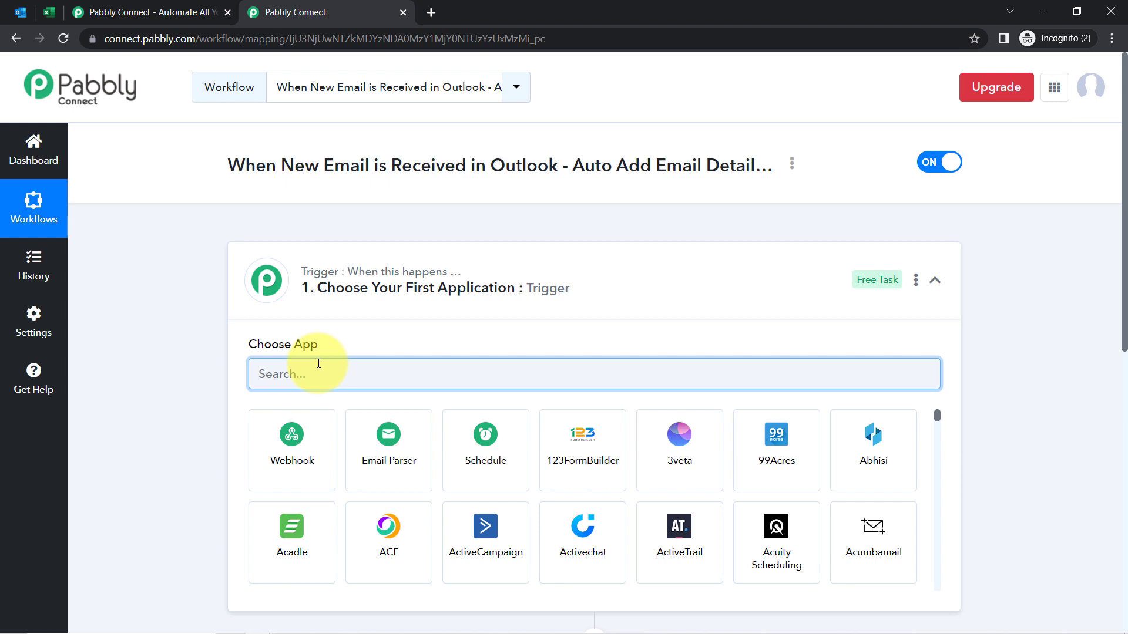
pyautogui.write('365')
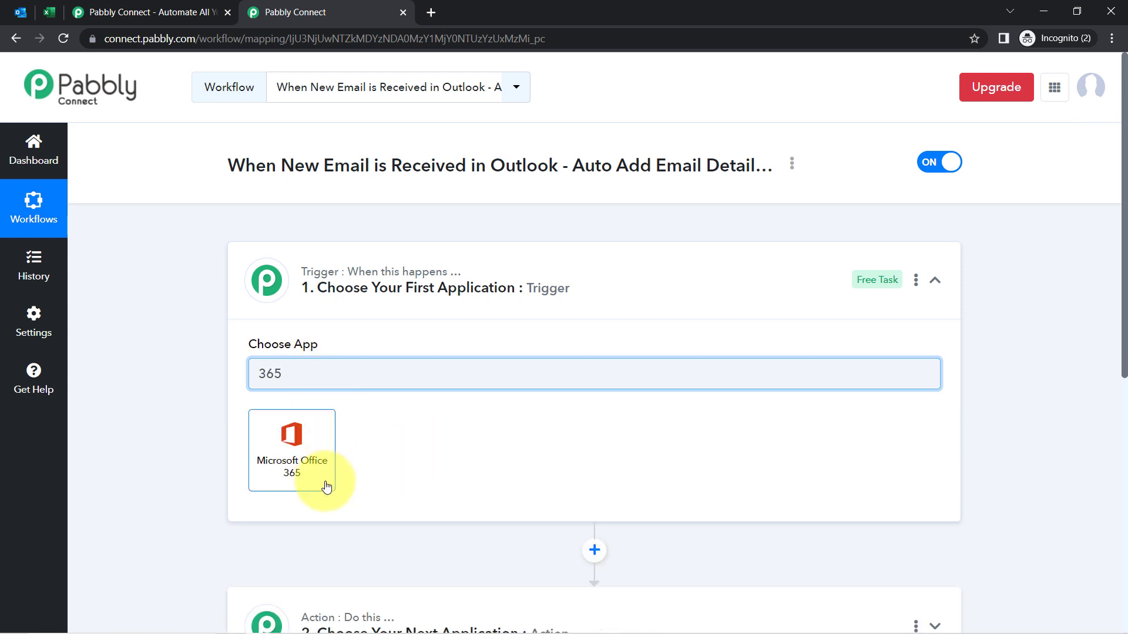
pyautogui.click(310, 473)
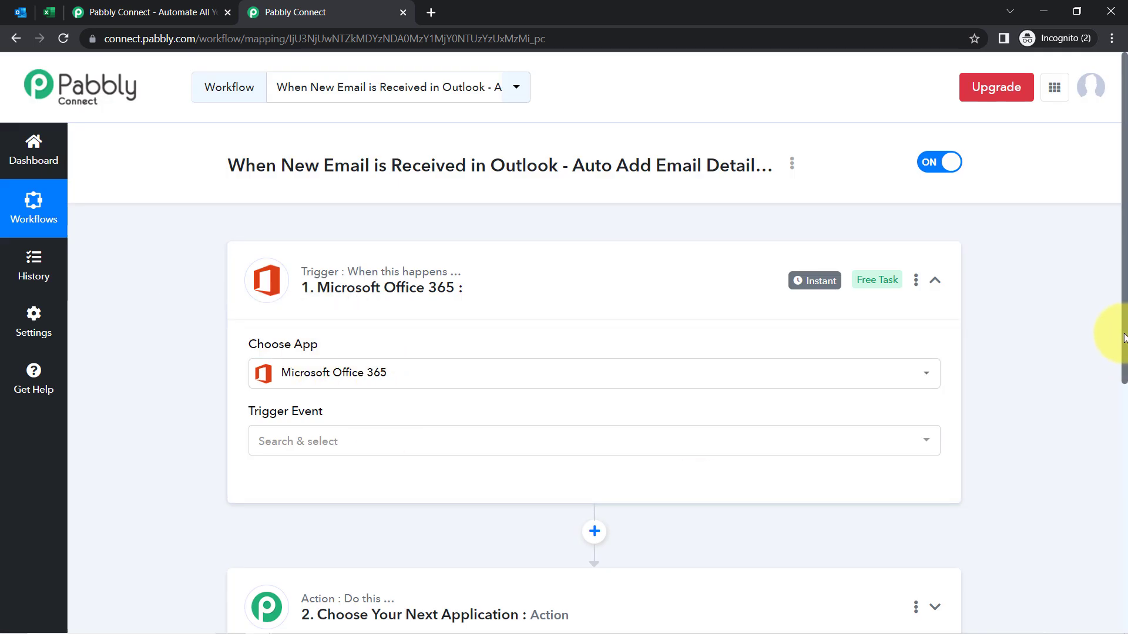
# Search the action applications for "exc" and choose Microsoft Excel as the workflow's action app
pyautogui.scroll(-6, 1123, 382)
pyautogui.click(407, 258)
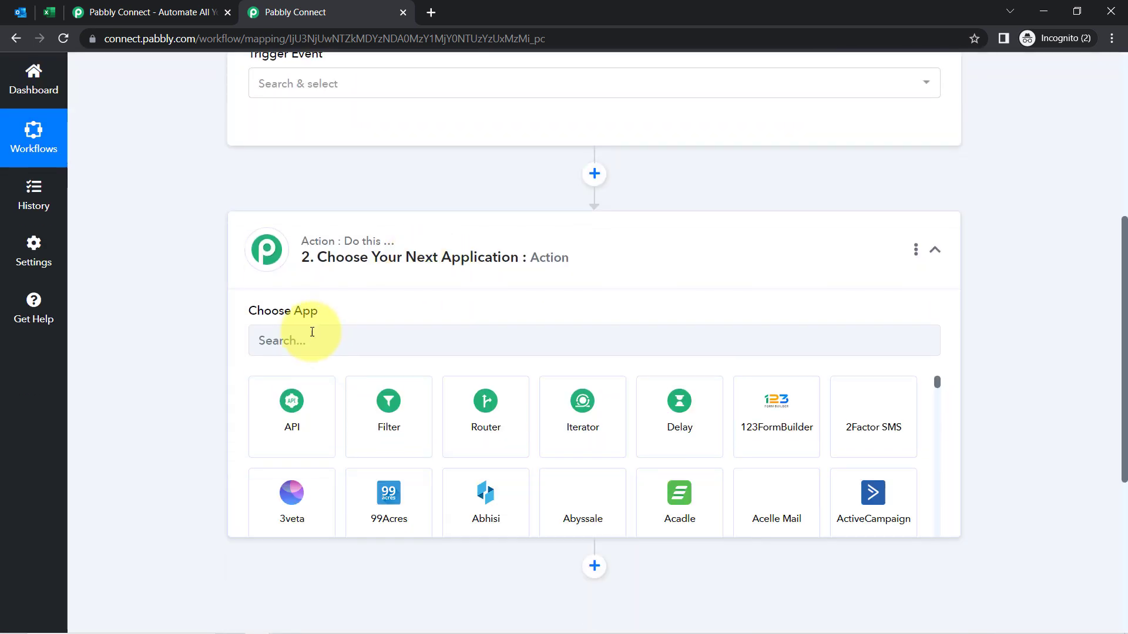
pyautogui.click(306, 339)
pyautogui.write('exc')
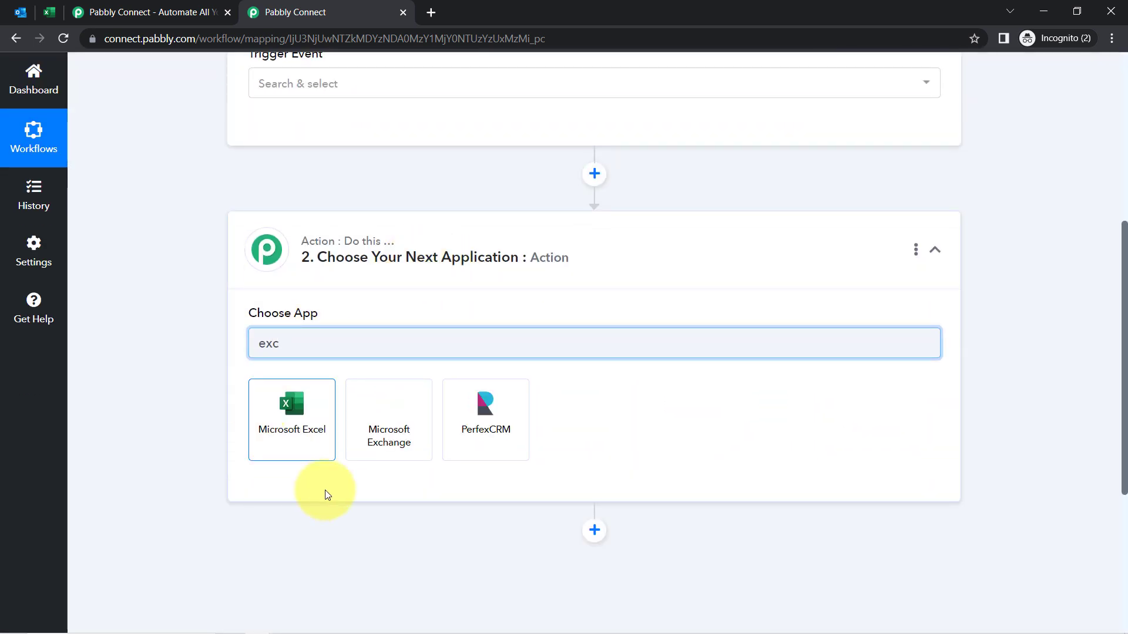
pyautogui.click(296, 420)
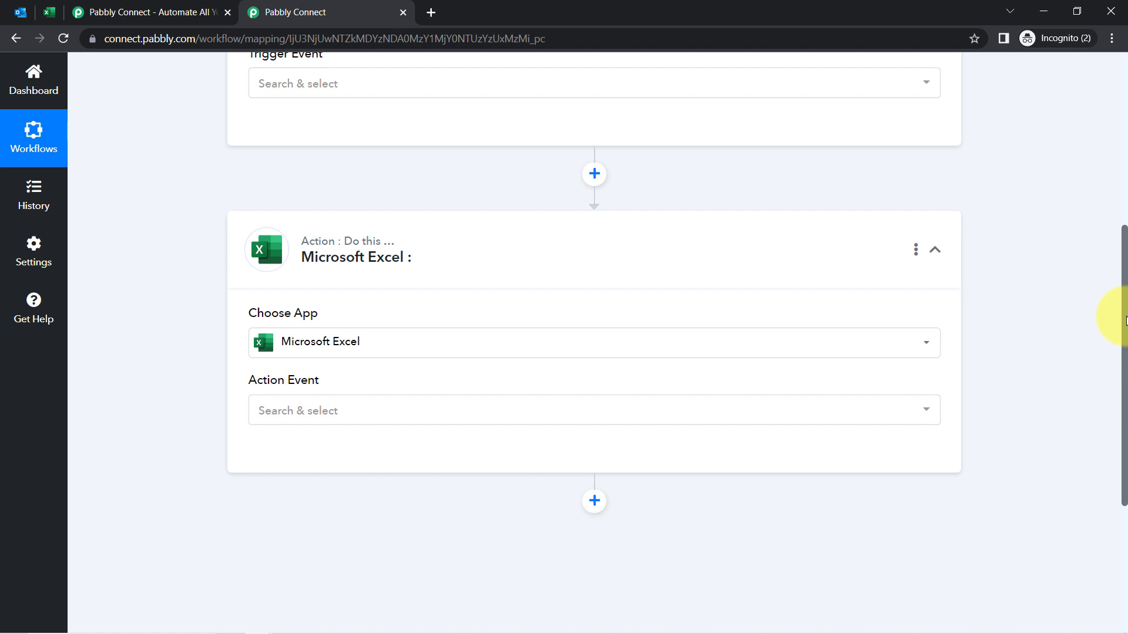
# Set the Microsoft Office 365 trigger event to New Mail and open its account connection settings
pyautogui.scroll(3, 1125, 320)
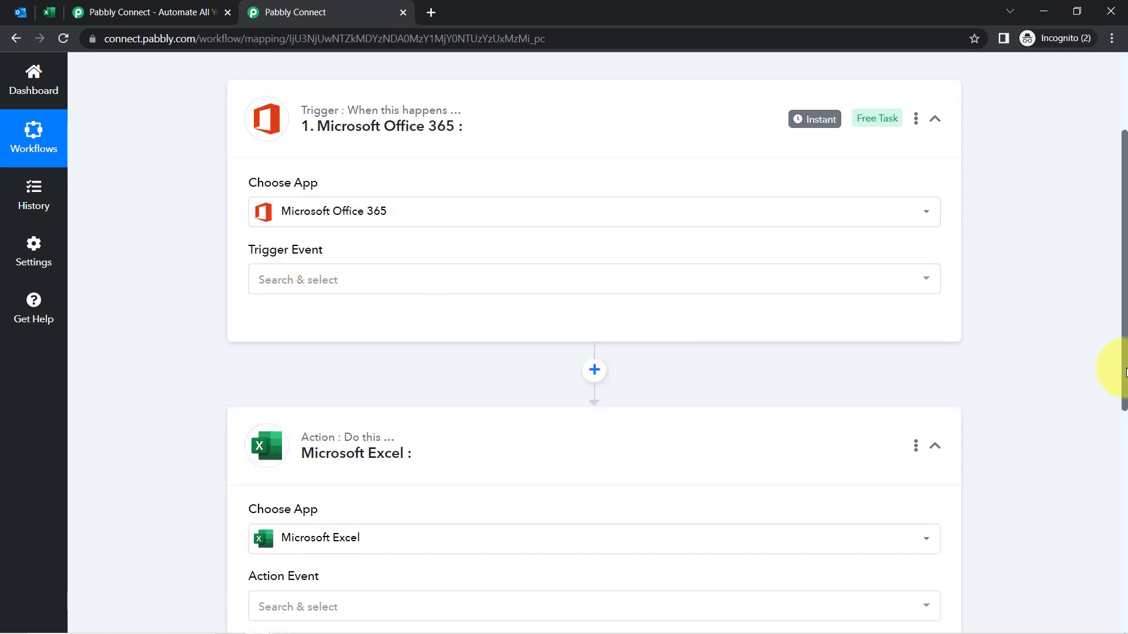
pyautogui.moveTo(1126, 369); pyautogui.dragTo(1124, 265)
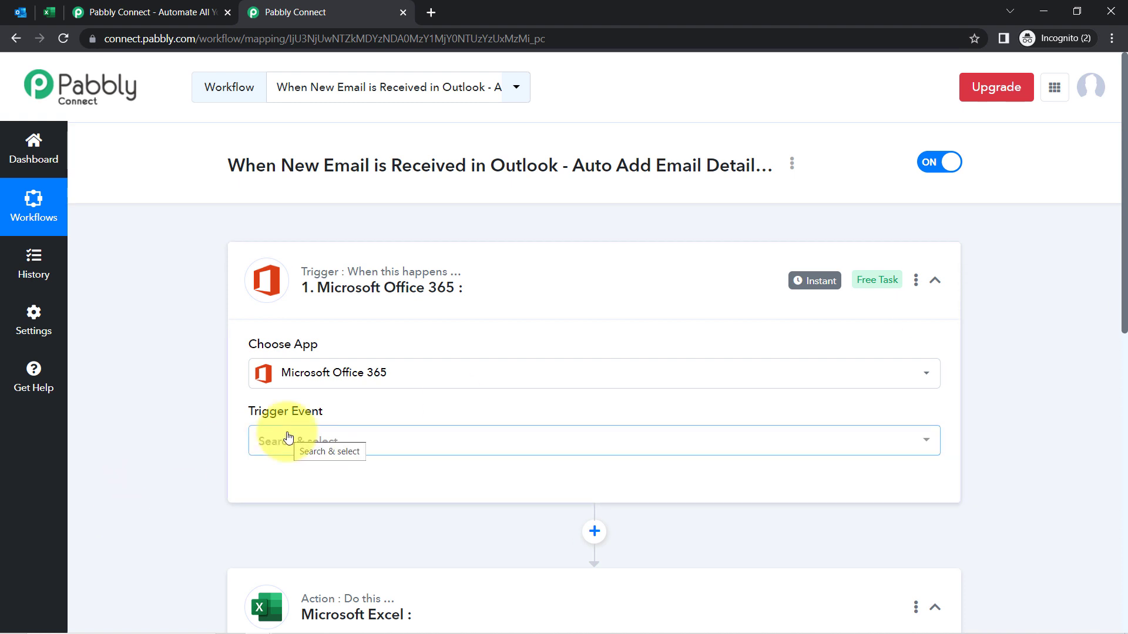
pyautogui.click(278, 450)
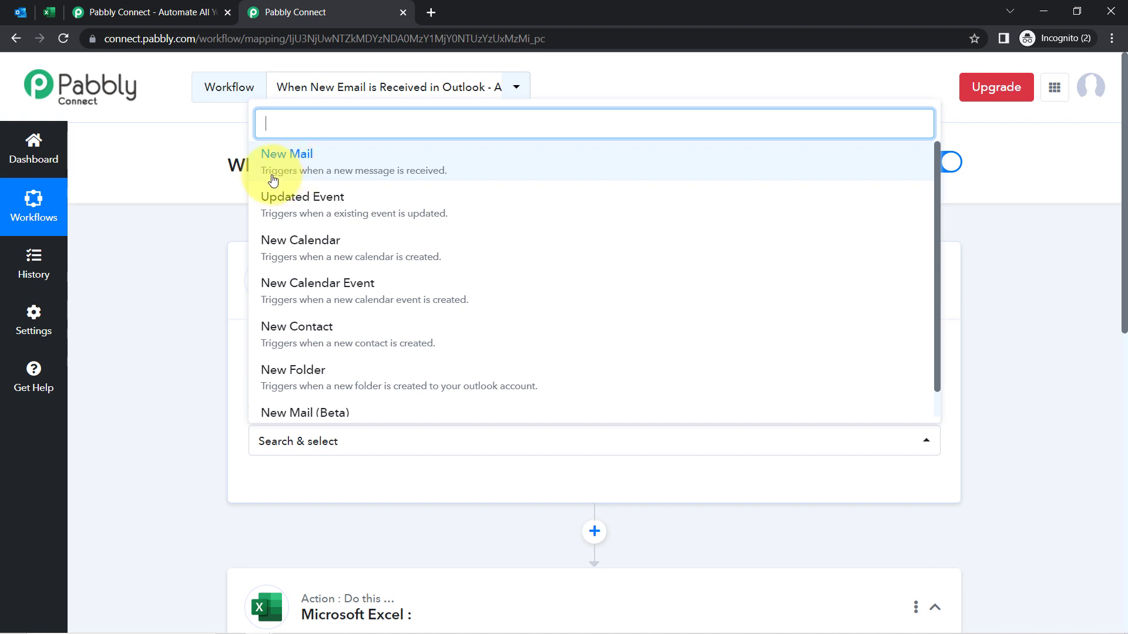
pyautogui.click(407, 171)
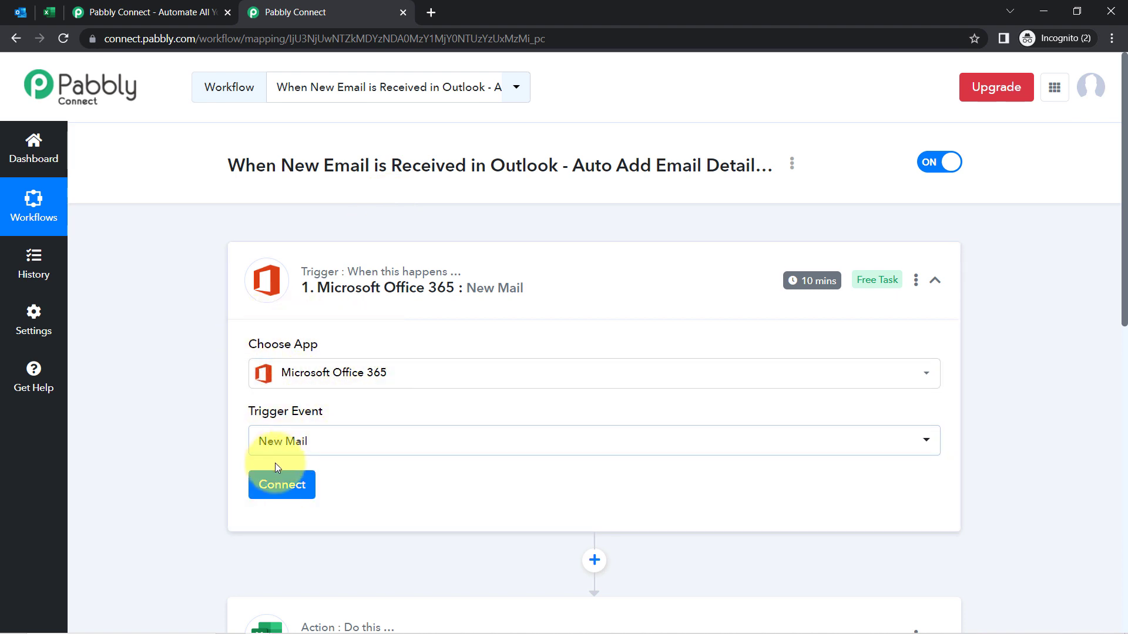
pyautogui.click(283, 488)
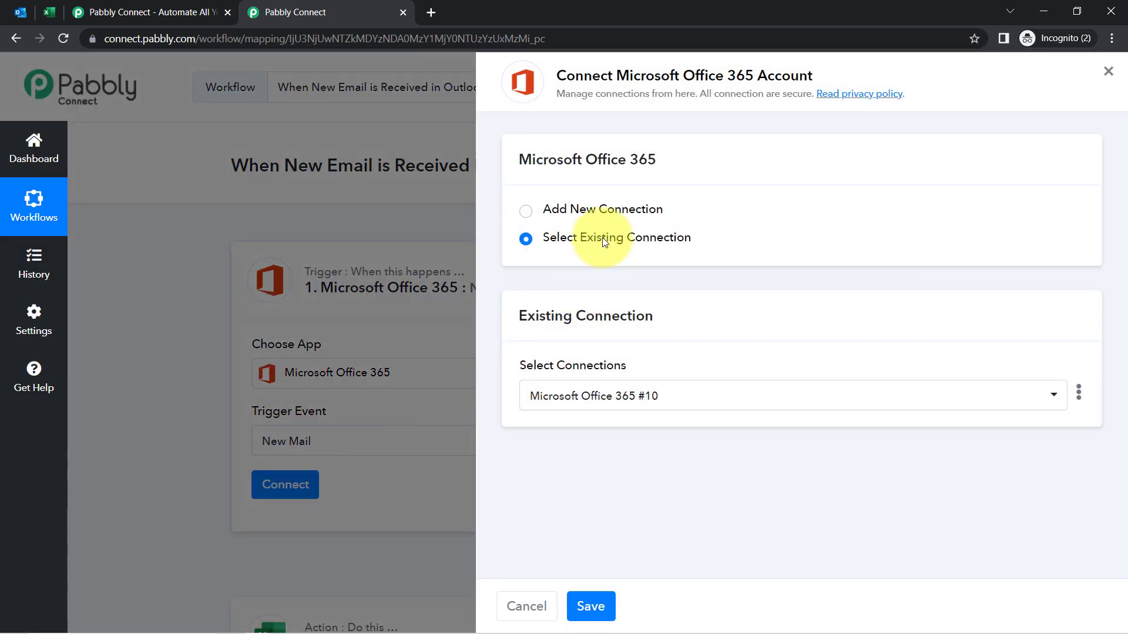
pyautogui.click(598, 214)
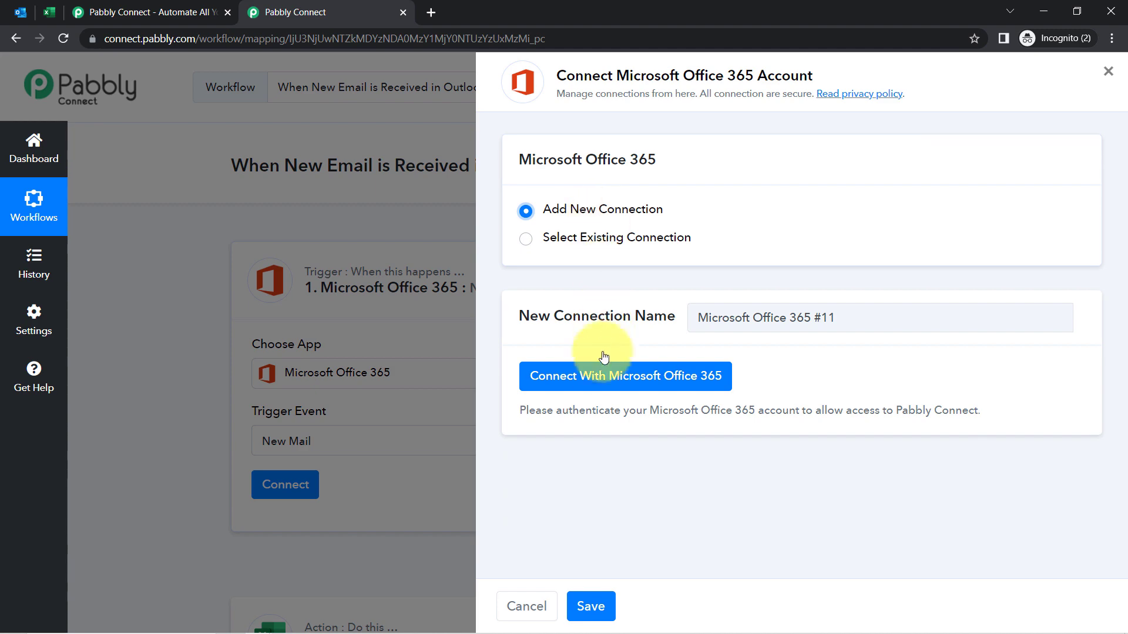
pyautogui.click(595, 379)
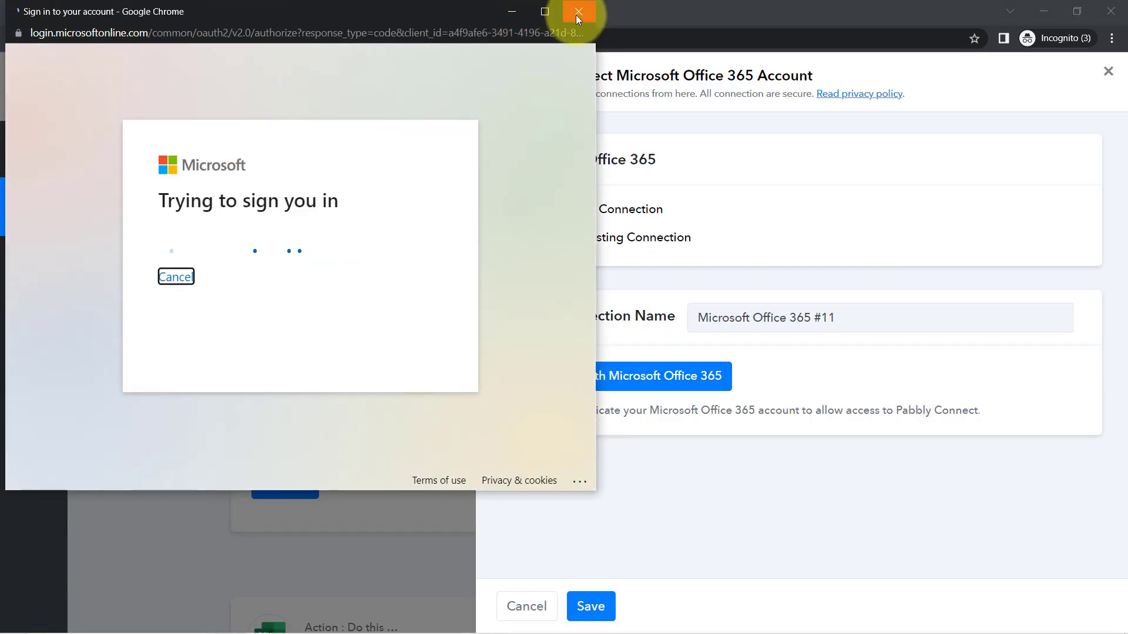
pyautogui.click(577, 13)
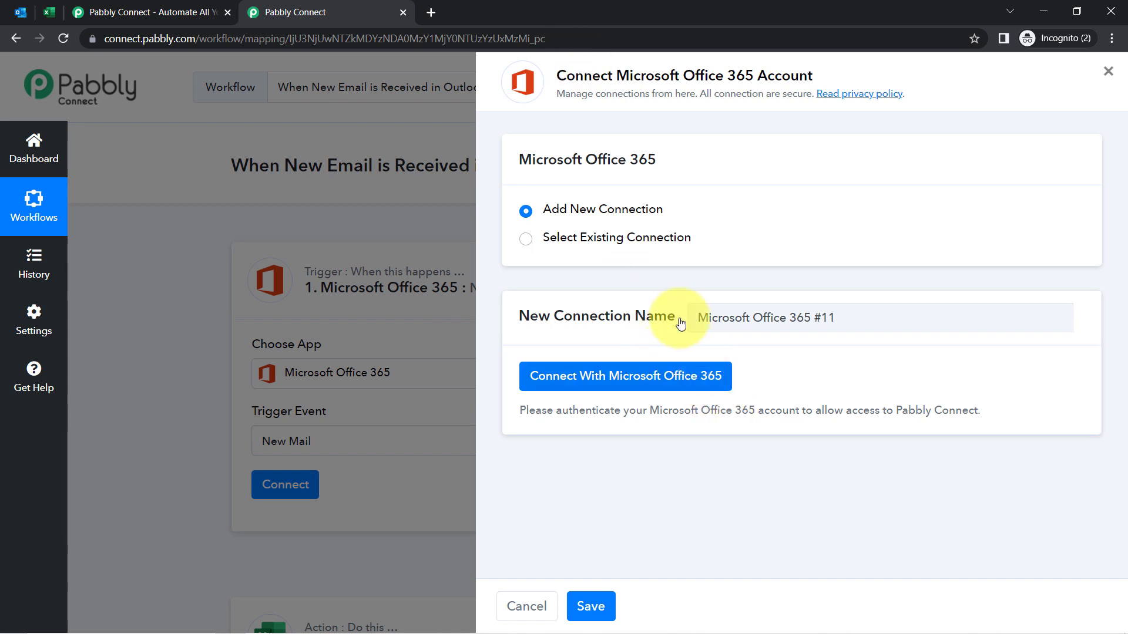
pyautogui.click(583, 239)
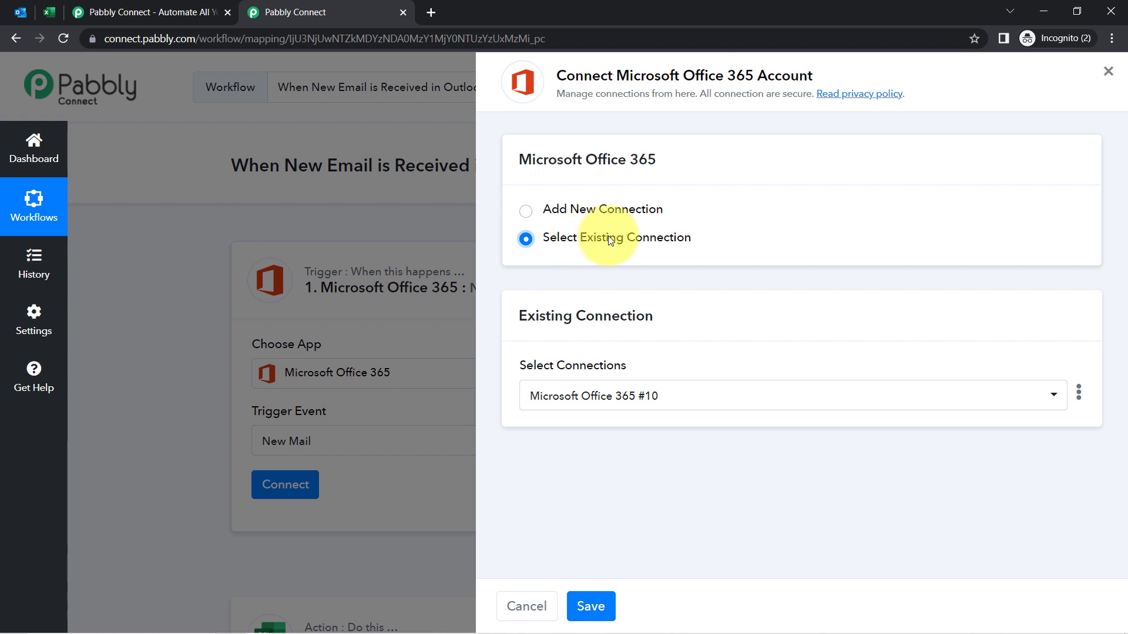
# Connect the trigger using the existing Microsoft Office 365 #10 connection, then save the trigger and send a test request
pyautogui.click(579, 617)
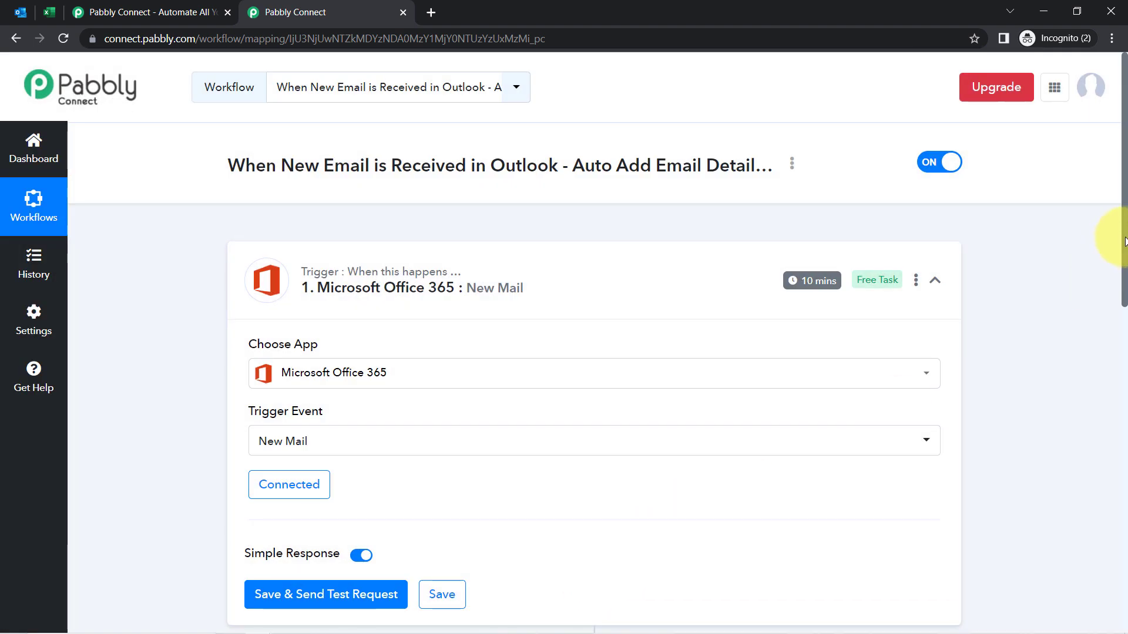
pyautogui.moveTo(1124, 242); pyautogui.dragTo(1121, 353)
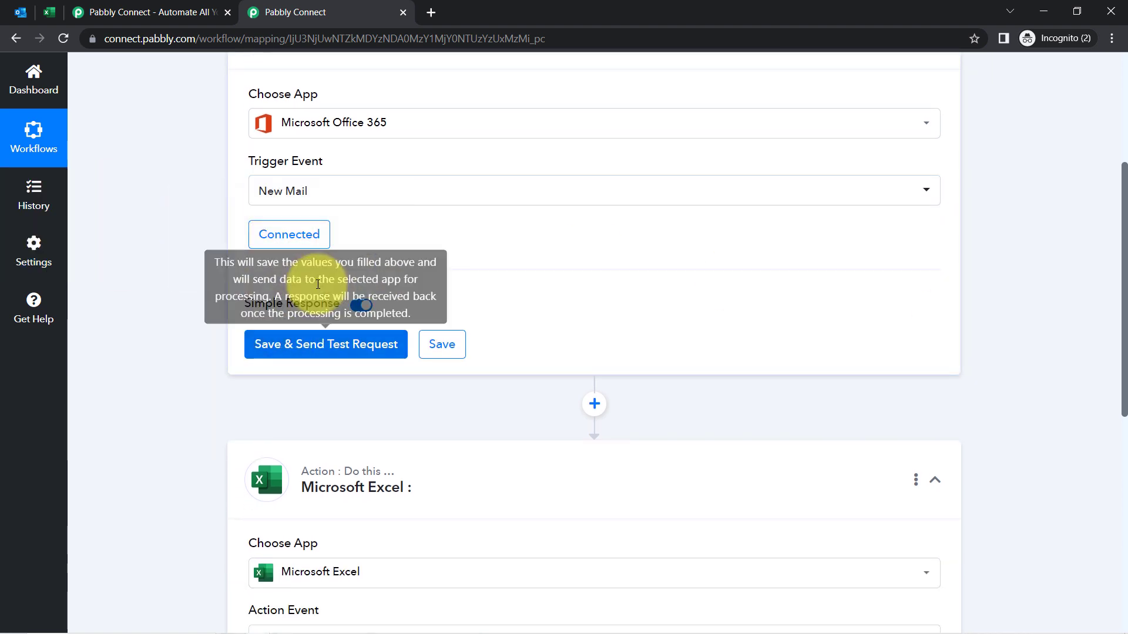
pyautogui.click(309, 347)
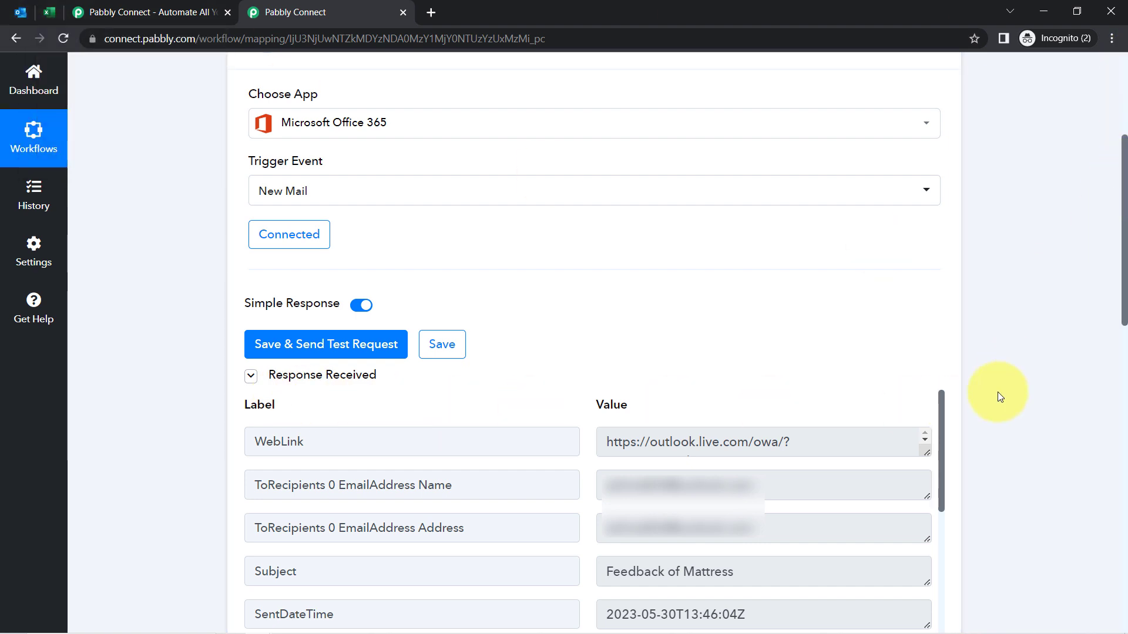
# Compare the response's Subject and BodyPreview values with the subject and body of the "Feedback of Mattress" email in Outlook
pyautogui.moveTo(1124, 263); pyautogui.dragTo(1107, 416)
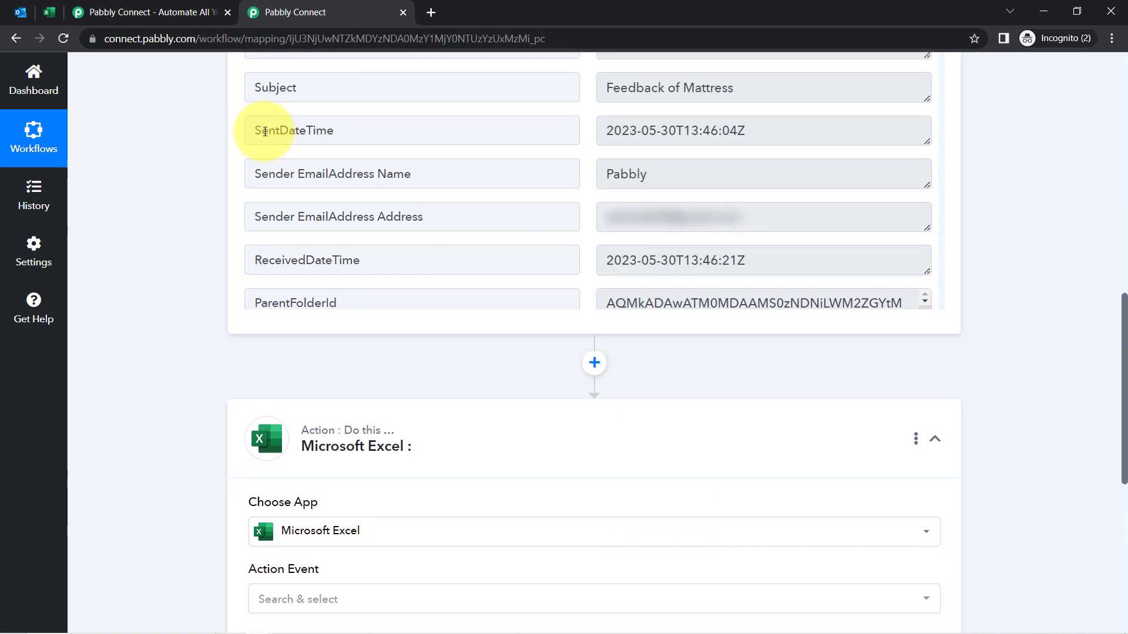
pyautogui.moveTo(713, 91); pyautogui.dragTo(564, 114)
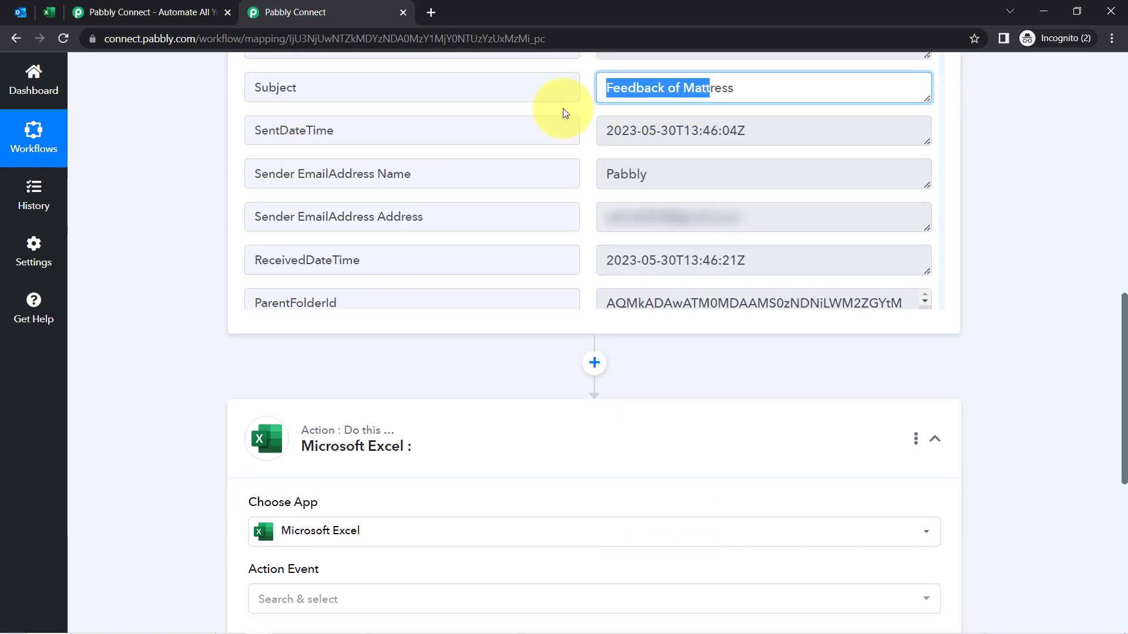
pyautogui.click(21, 17)
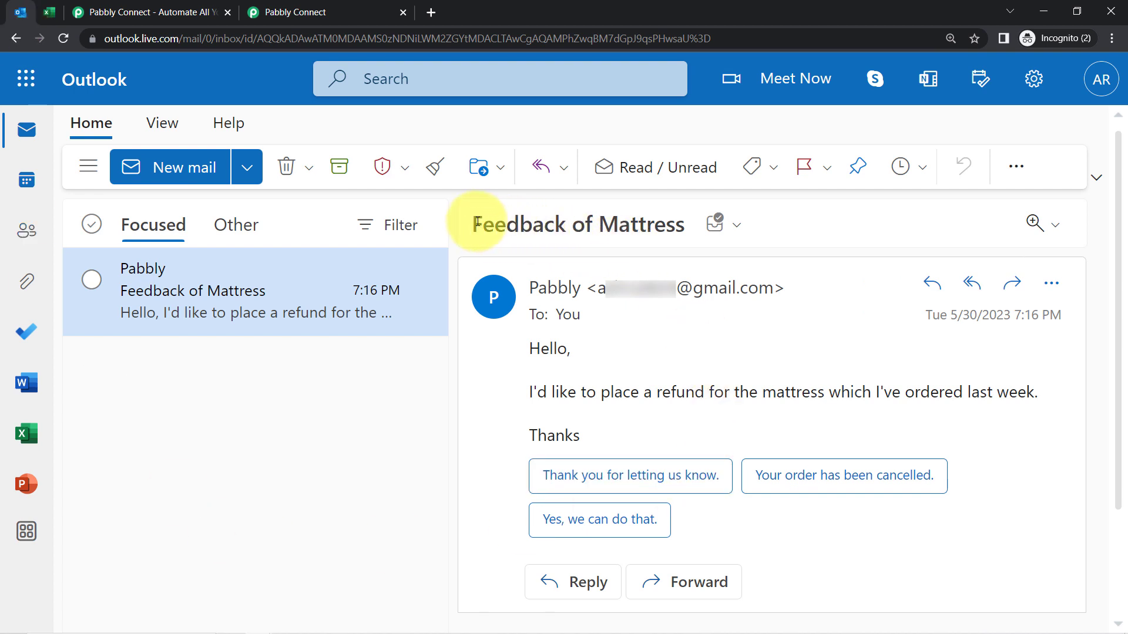
pyautogui.moveTo(478, 222); pyautogui.dragTo(654, 223)
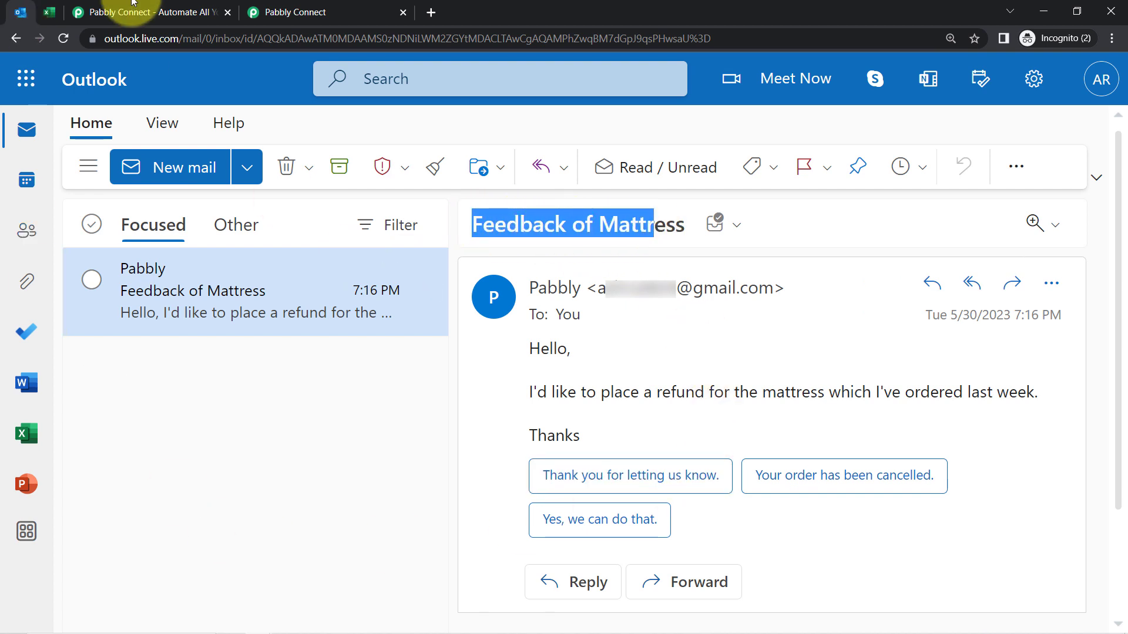
pyautogui.click(376, 12)
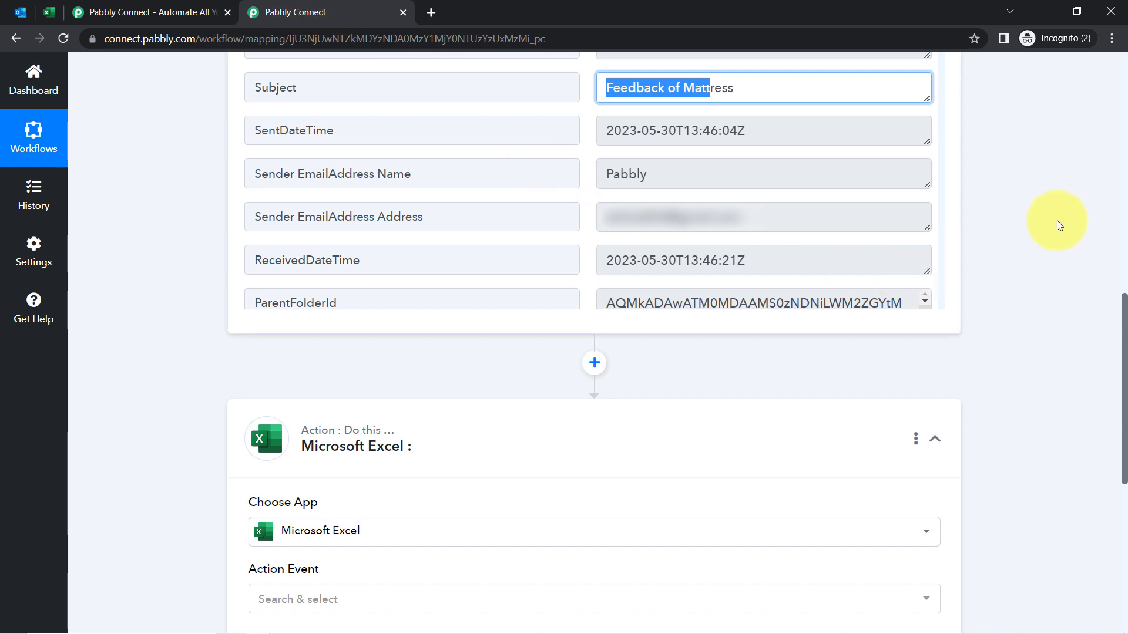
pyautogui.scroll(-6, 860, 220)
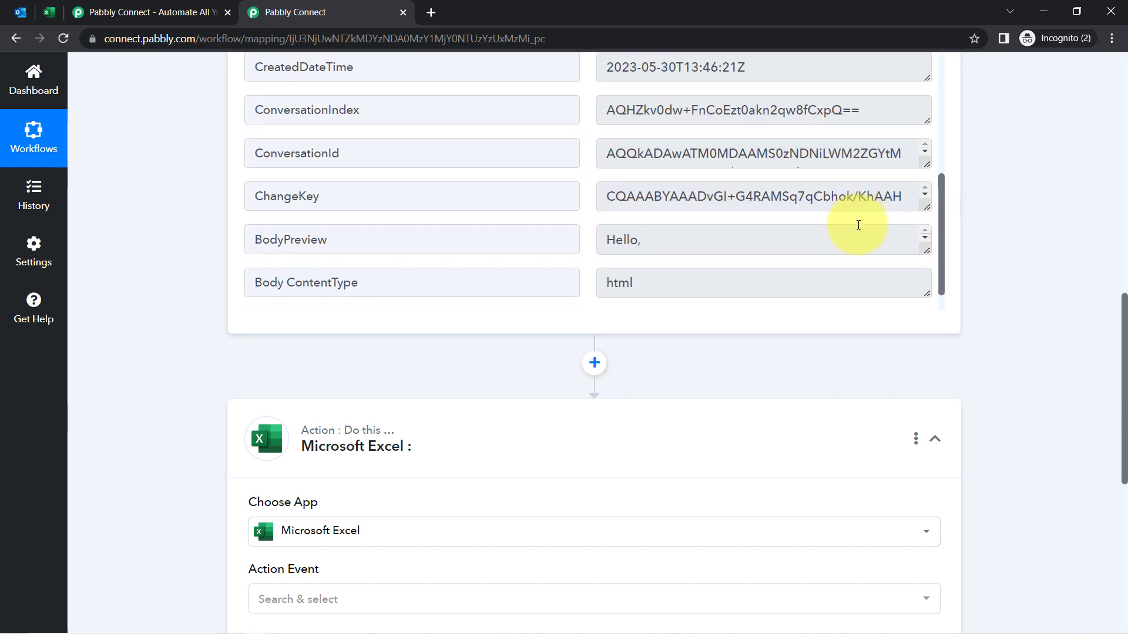
pyautogui.scroll(-1, 859, 225)
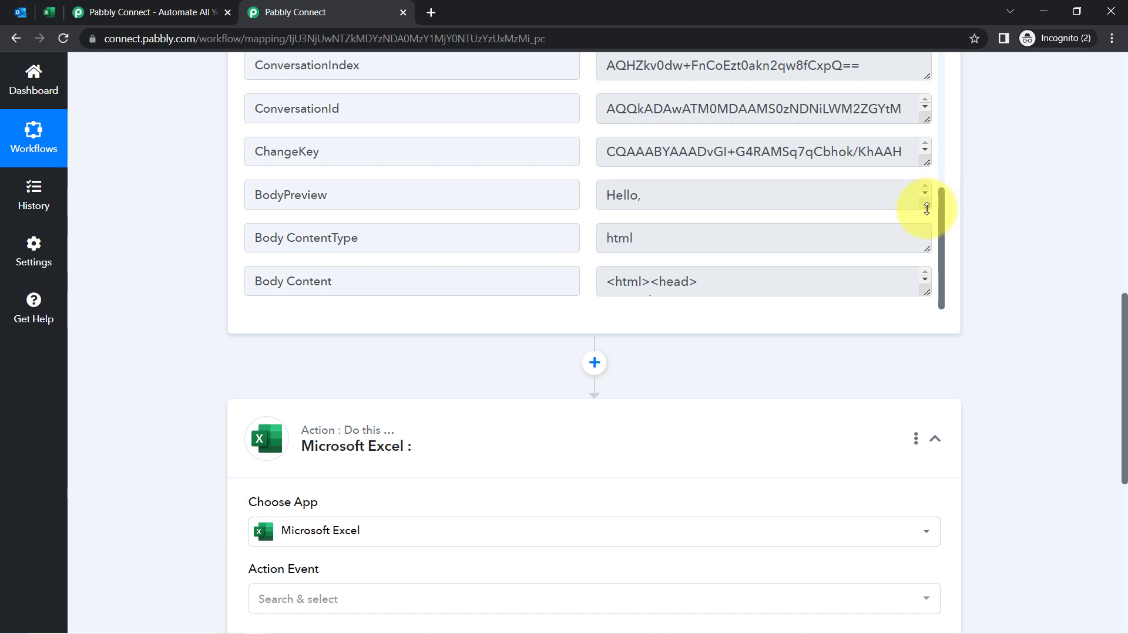
pyautogui.moveTo(926, 209); pyautogui.dragTo(919, 292)
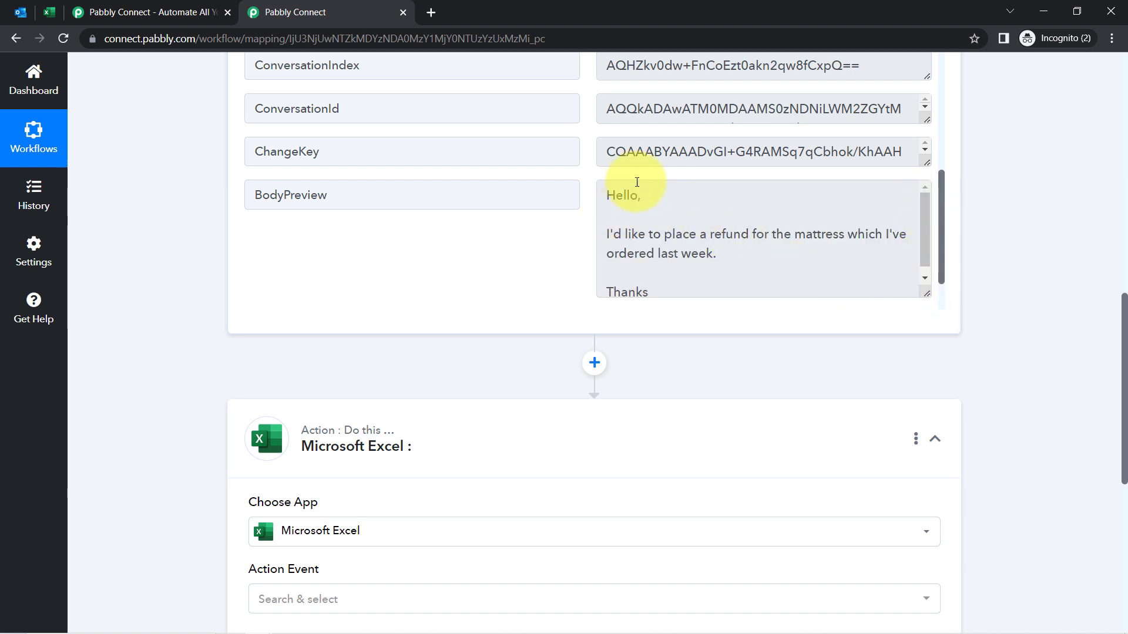
pyautogui.moveTo(612, 235); pyautogui.dragTo(898, 223)
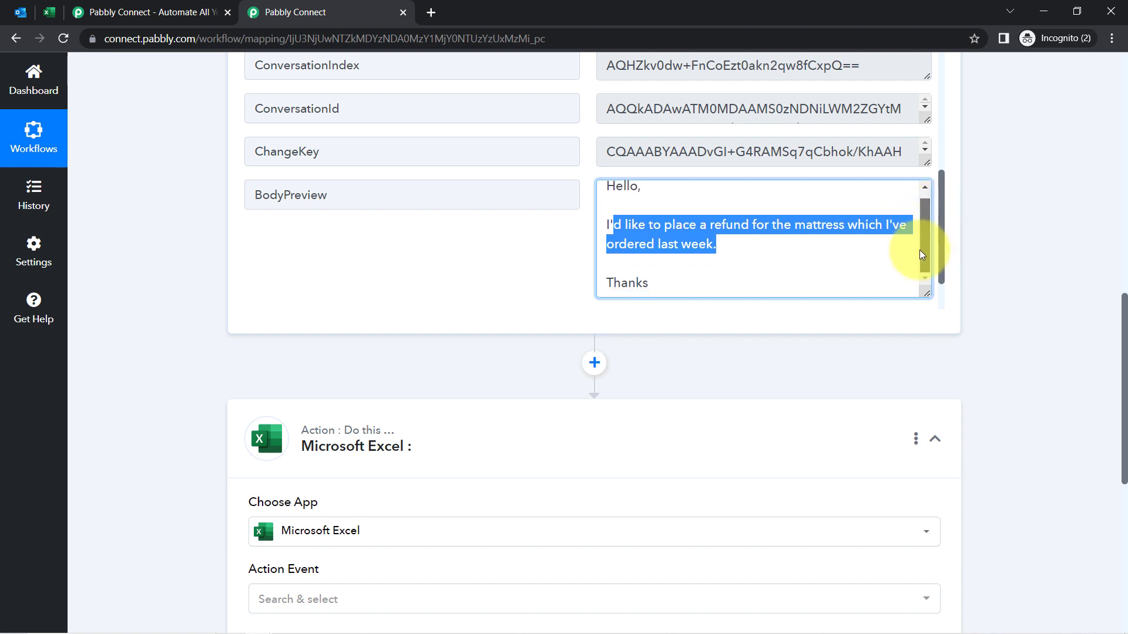
pyautogui.click(21, 12)
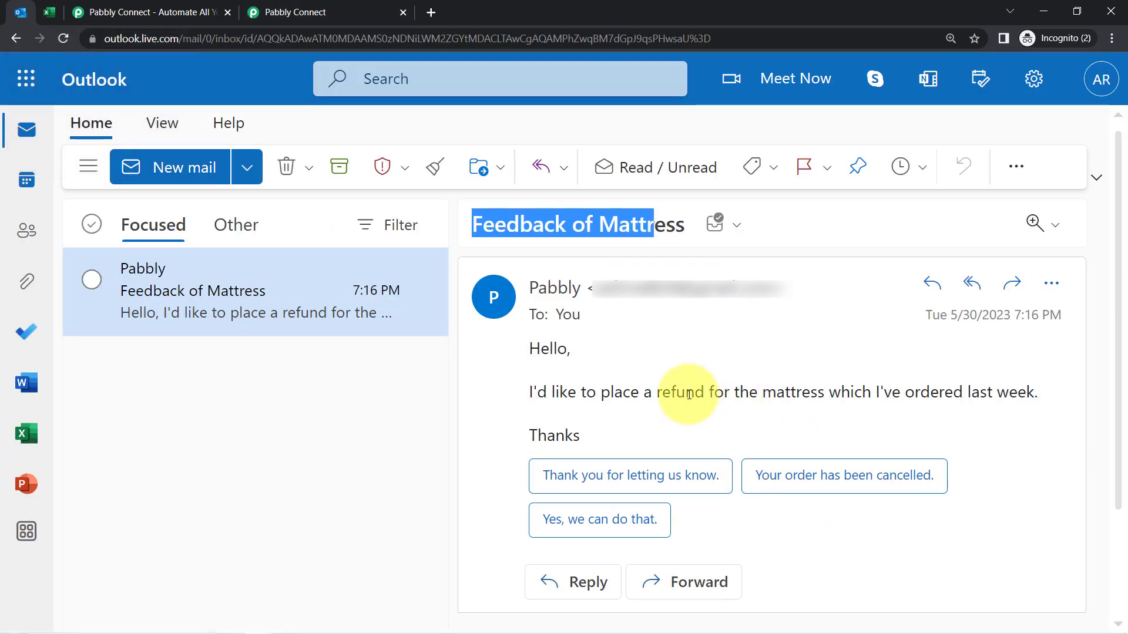
pyautogui.moveTo(539, 348); pyautogui.dragTo(571, 430)
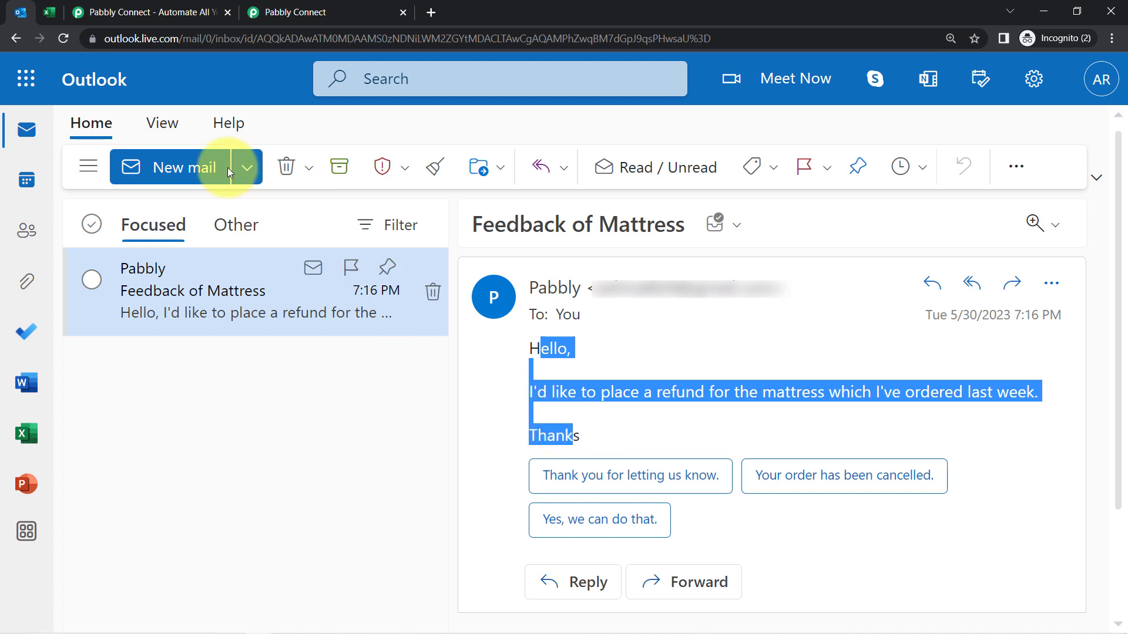
pyautogui.click(275, 7)
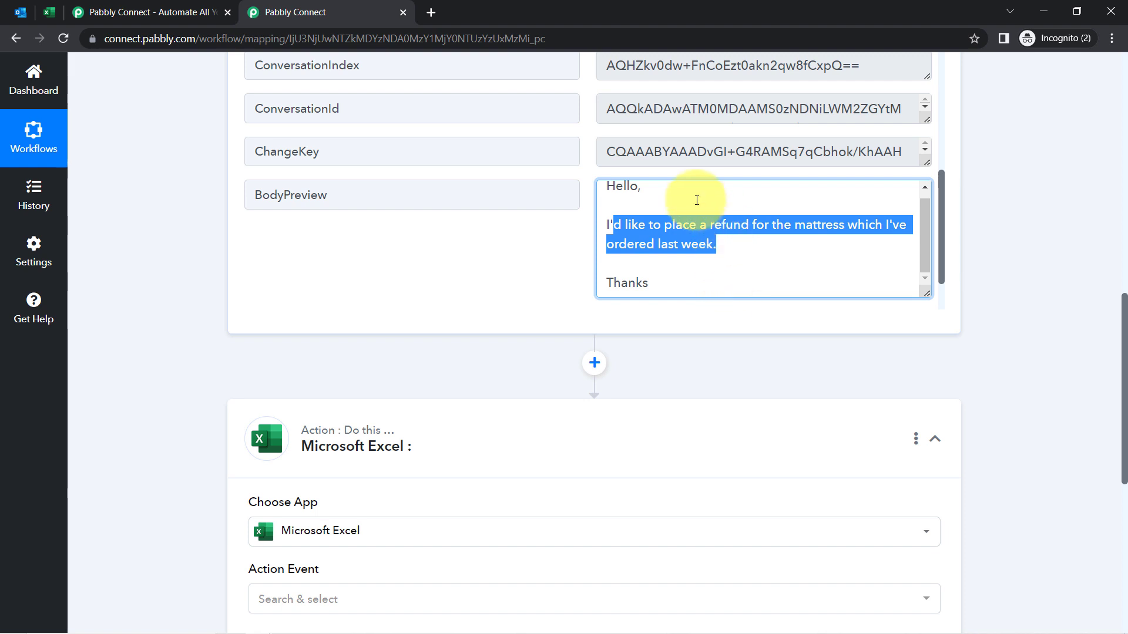
pyautogui.click(23, 8)
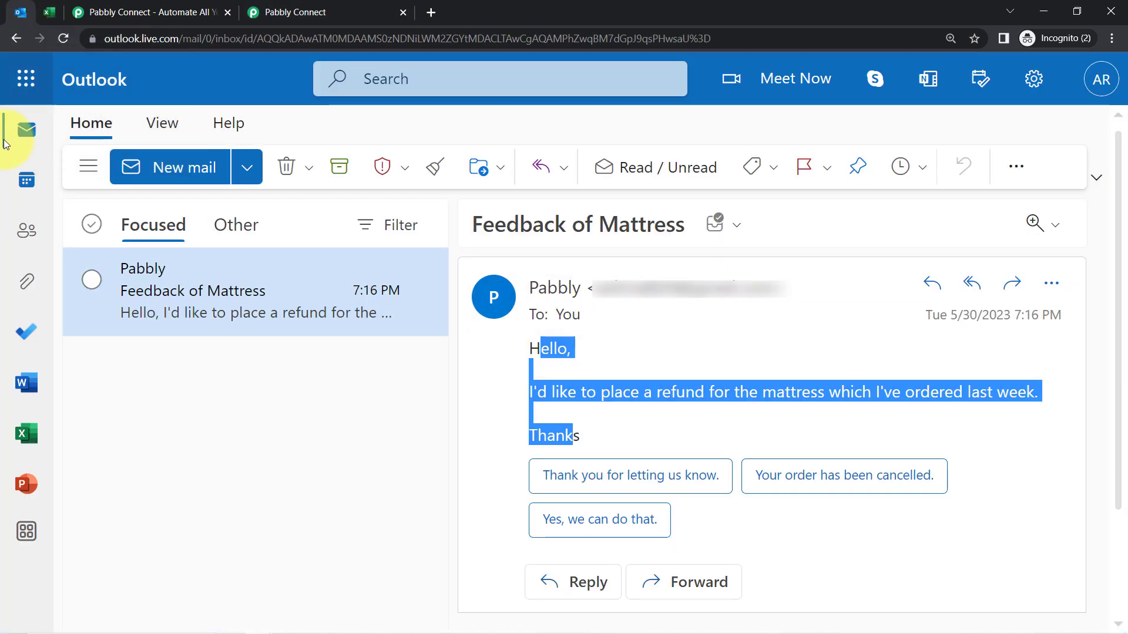
pyautogui.click(92, 280)
pyautogui.scroll(-2, 198, 178)
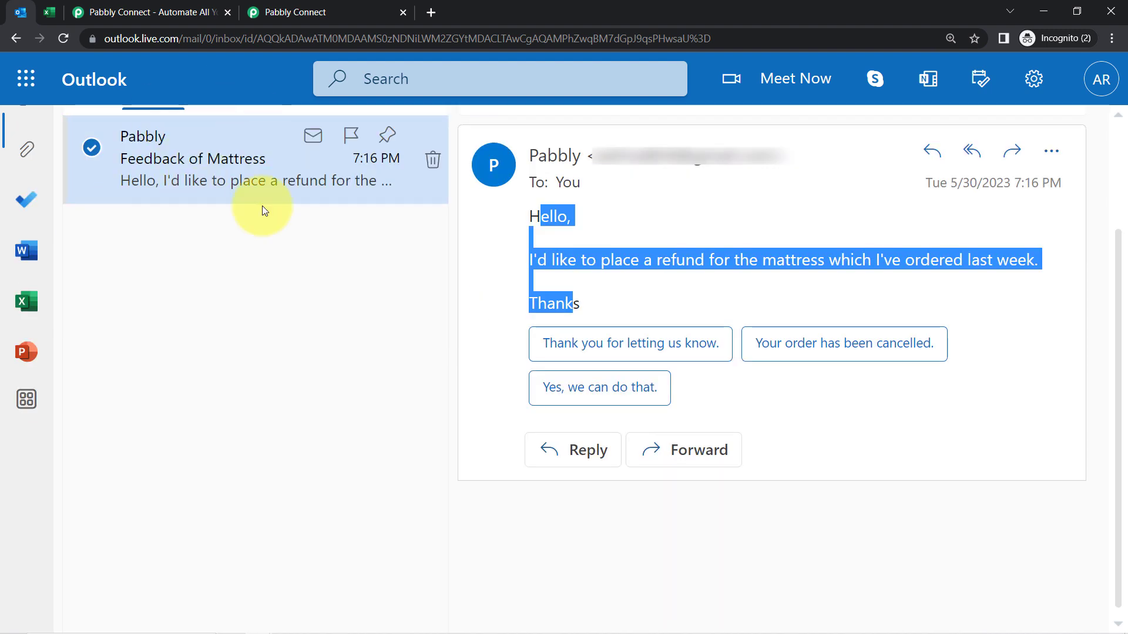
pyautogui.scroll(2, 213, 255)
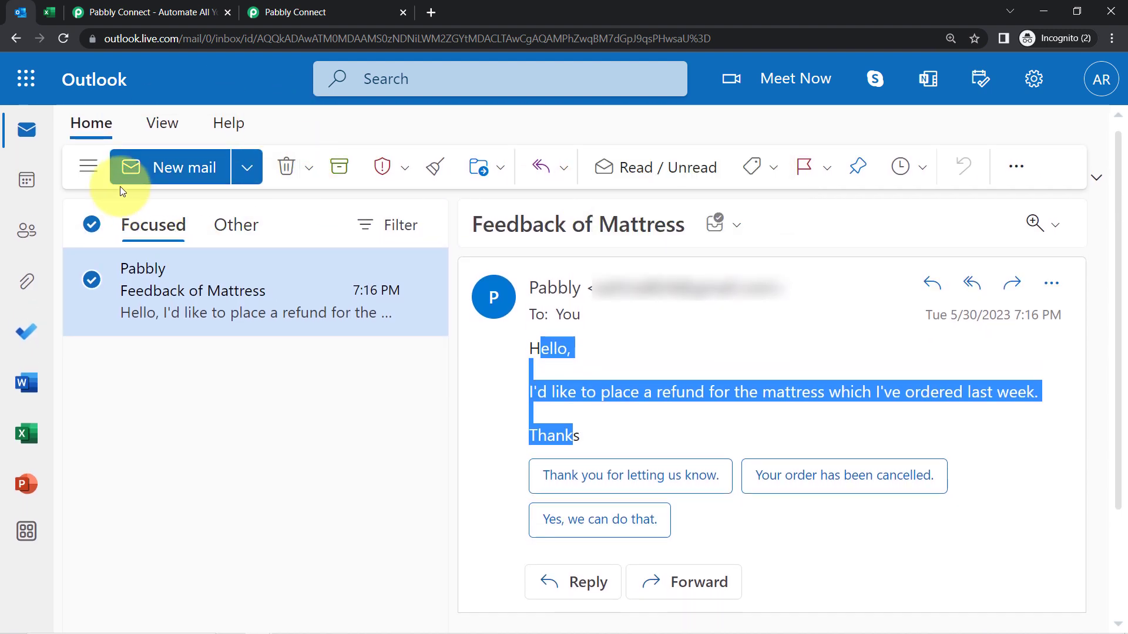
pyautogui.click(287, 5)
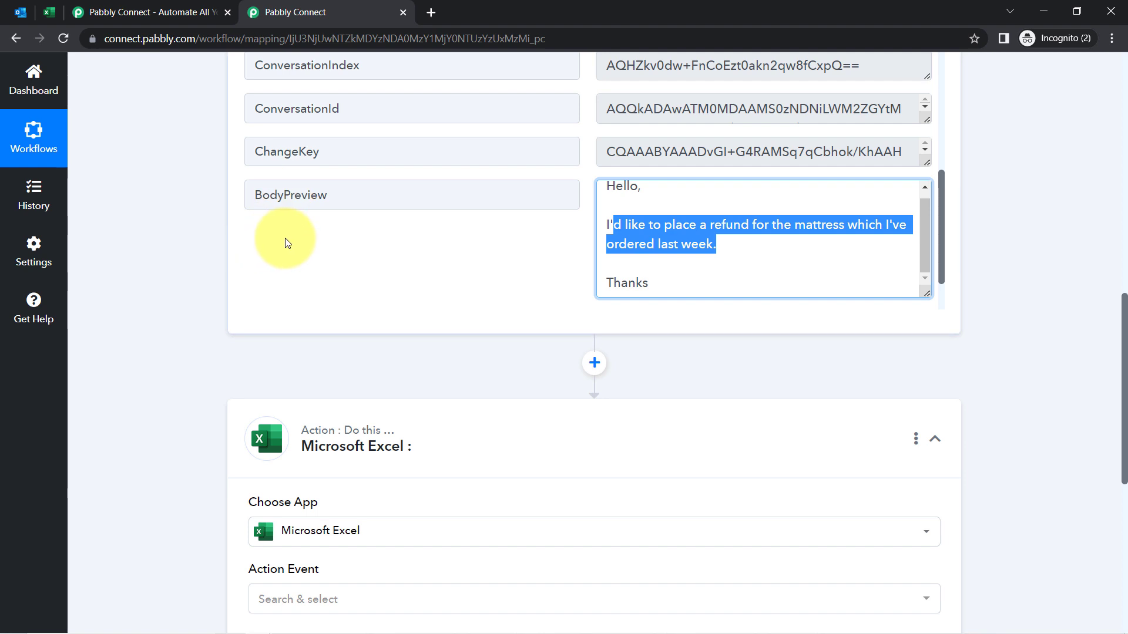
# Switch to Gmail, fill in the recipient's e-mail address and the subject "Feedback" on the drafted mattress message, and send it
pyautogui.click(21, 10)
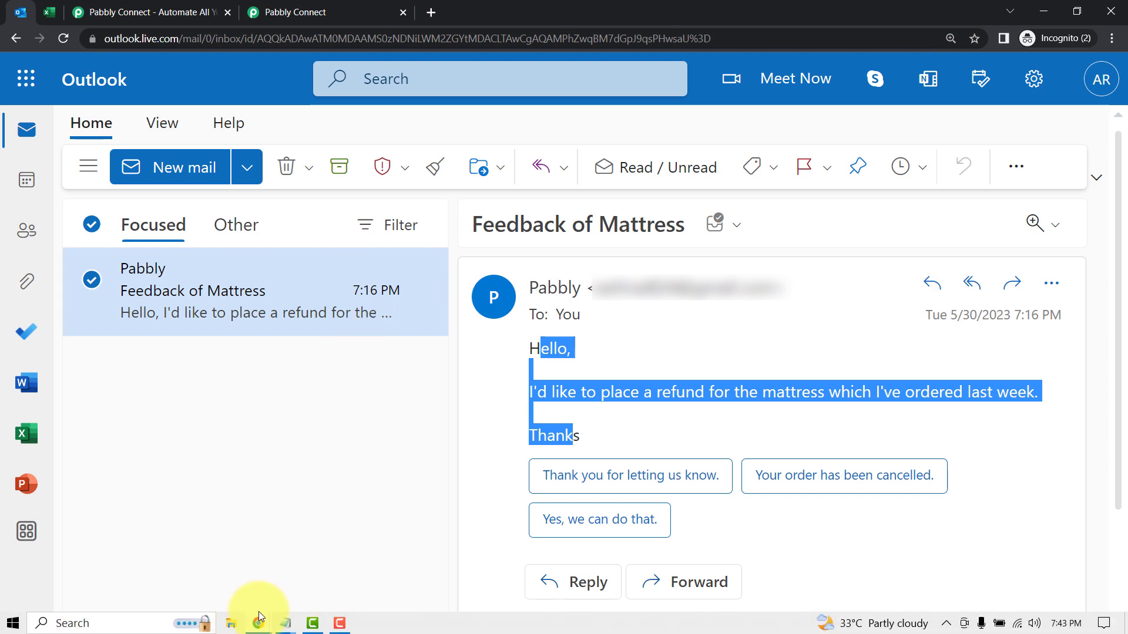
pyautogui.click(257, 624)
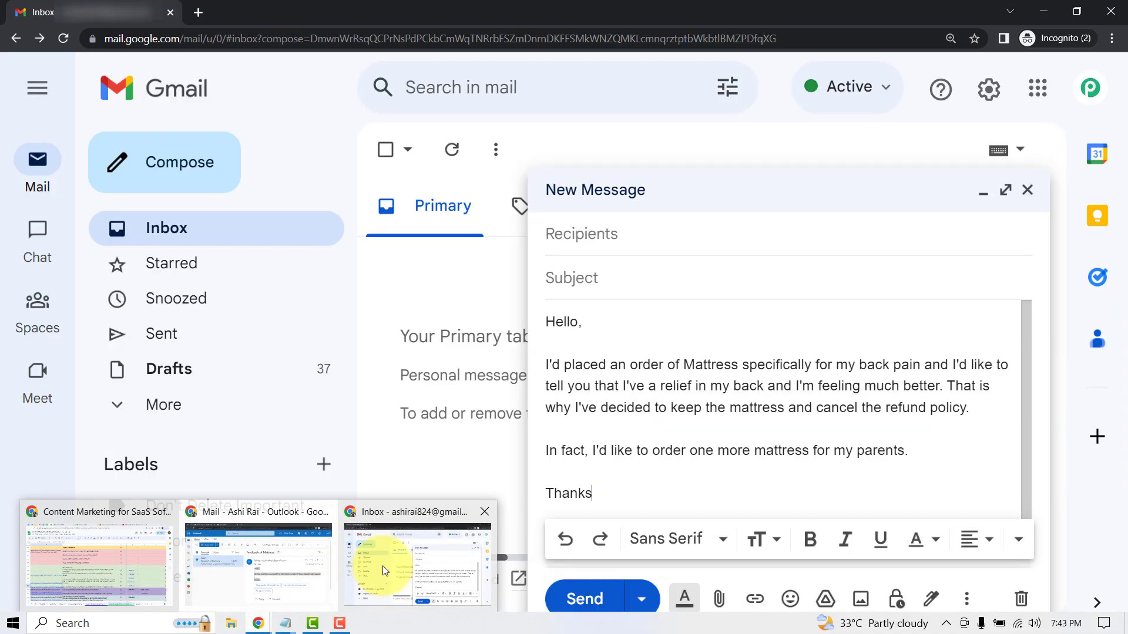
pyautogui.click(383, 566)
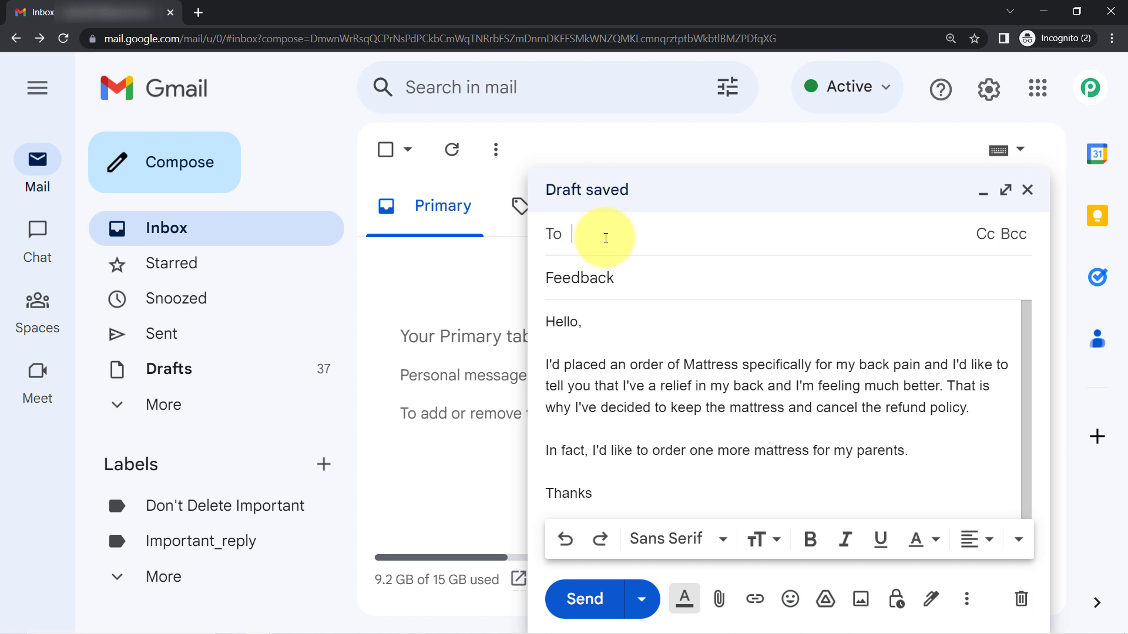
pyautogui.write('a')
pyautogui.press('Return')
pyautogui.click(585, 599)
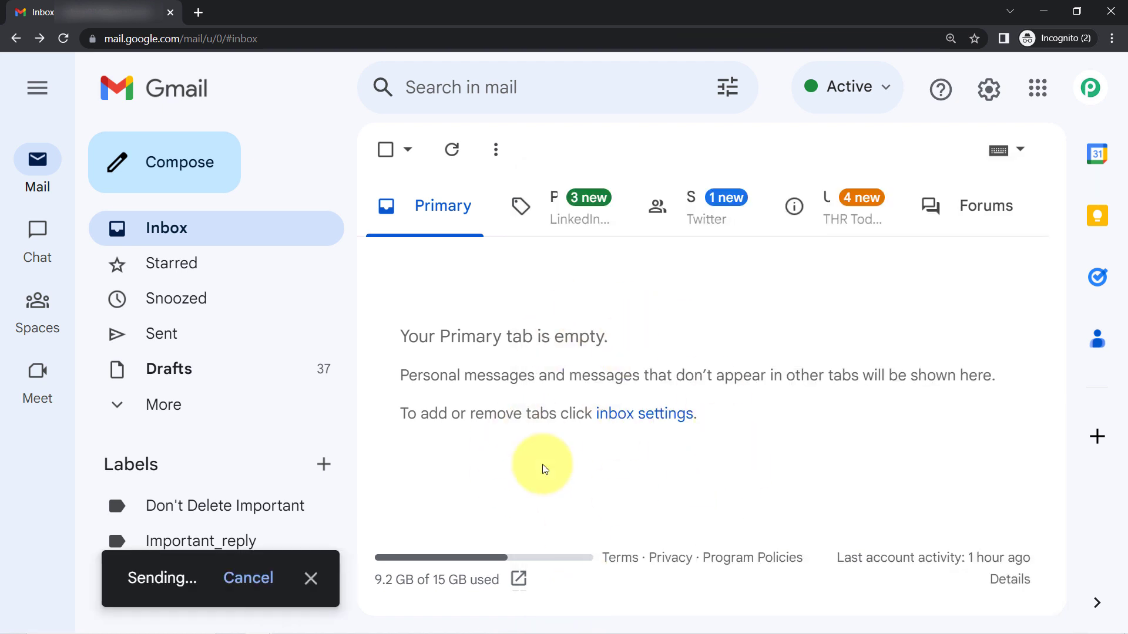
# Switch back to Outlook, reload the inbox and open the new "Feedback" email
pyautogui.moveTo(249, 616)
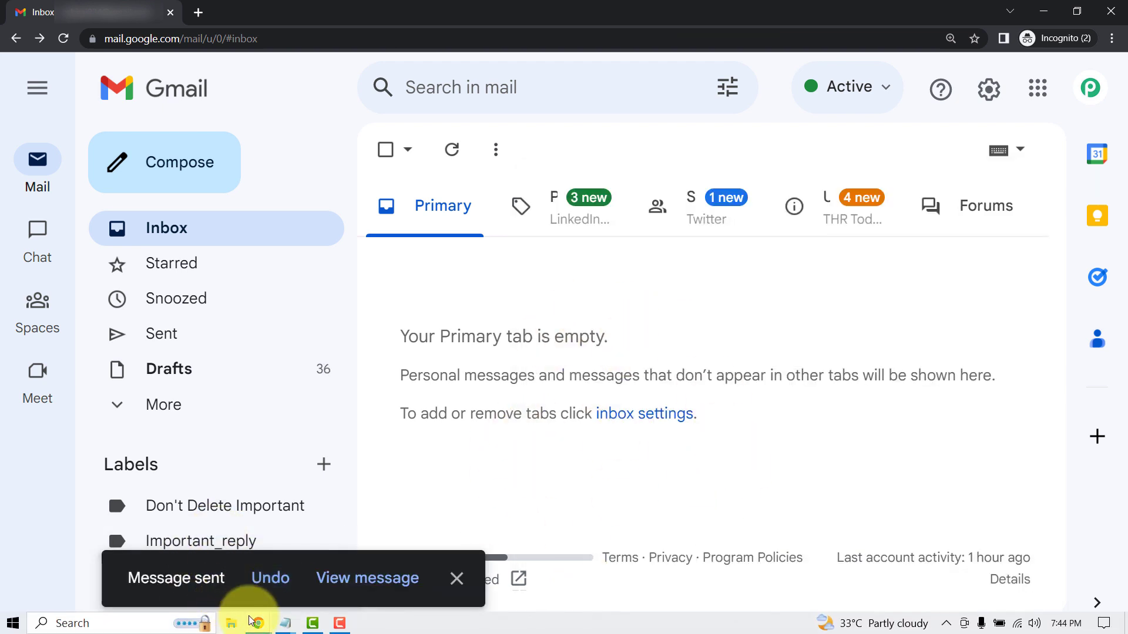
pyautogui.click(280, 566)
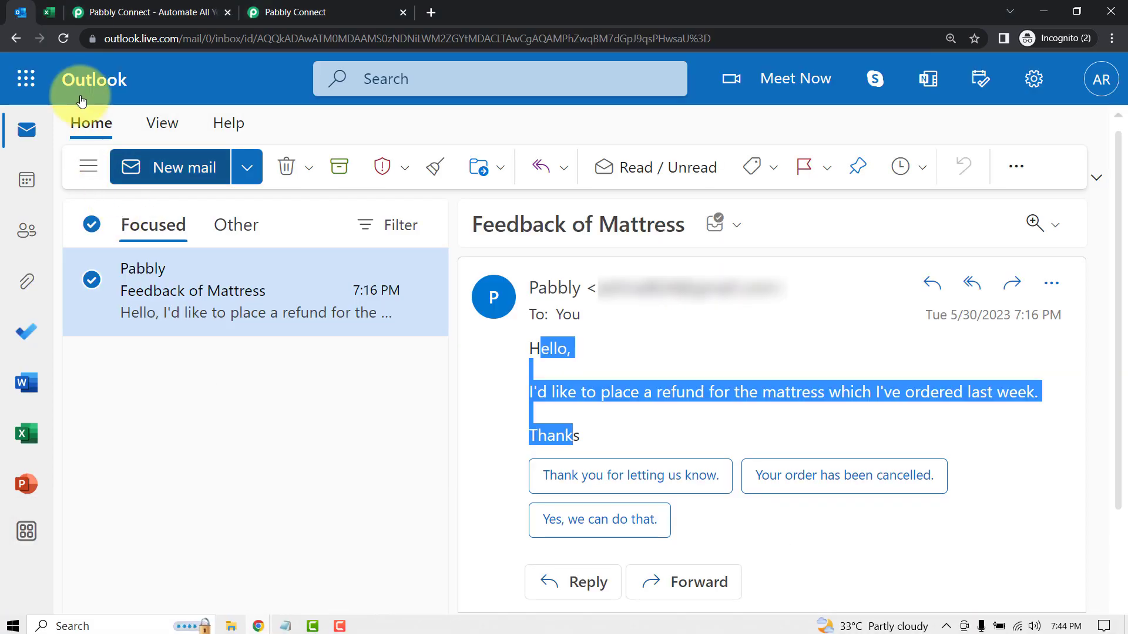
pyautogui.click(62, 42)
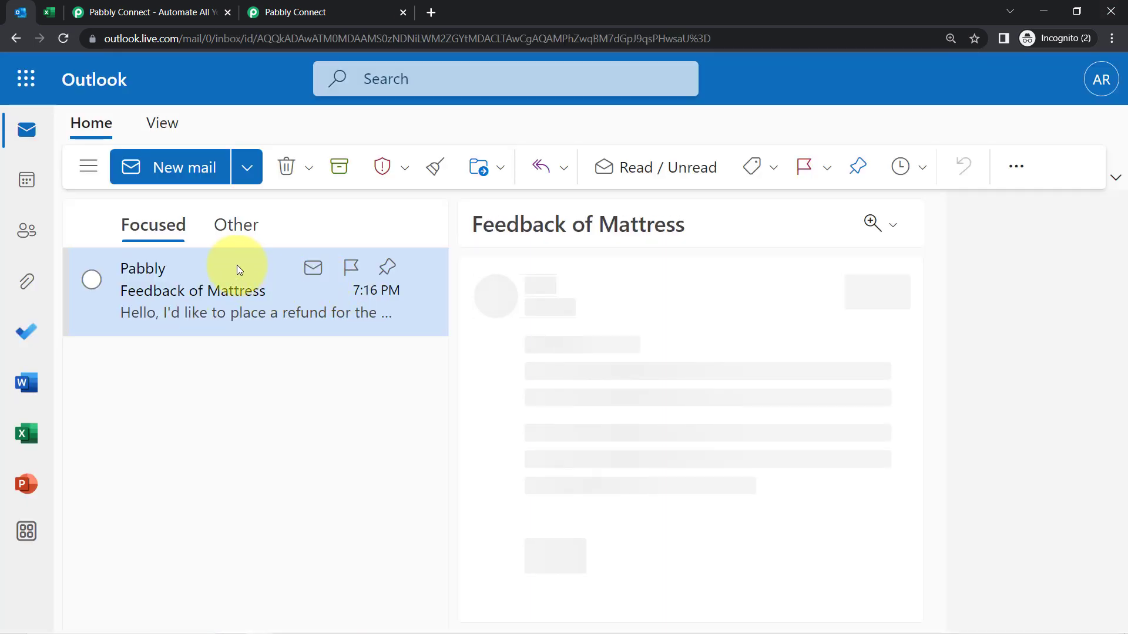
pyautogui.click(65, 37)
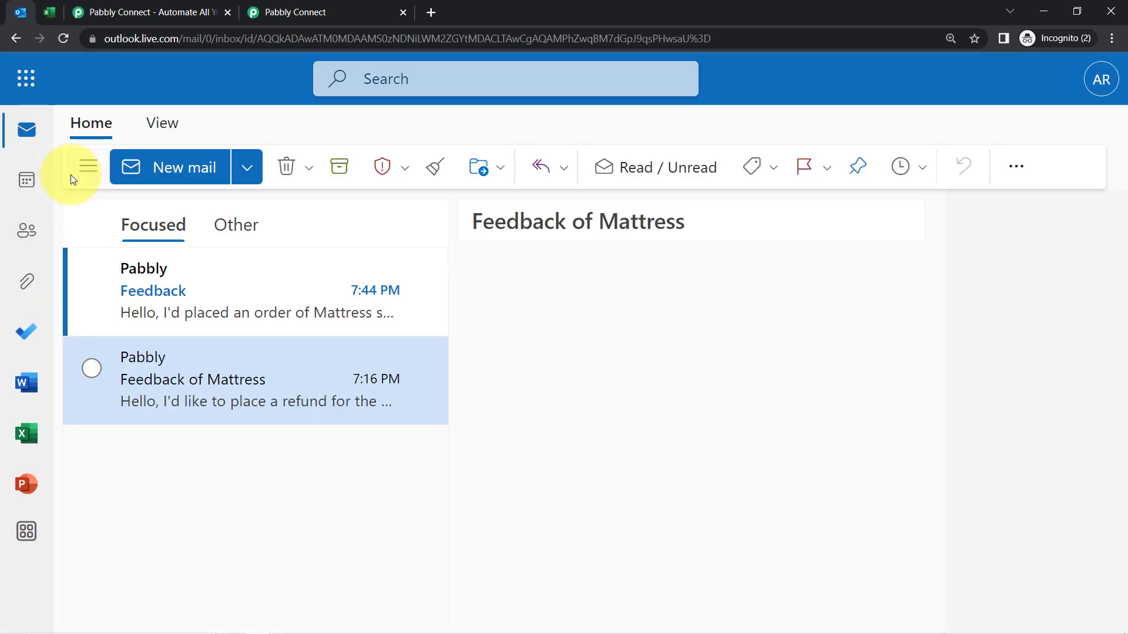
pyautogui.click(233, 292)
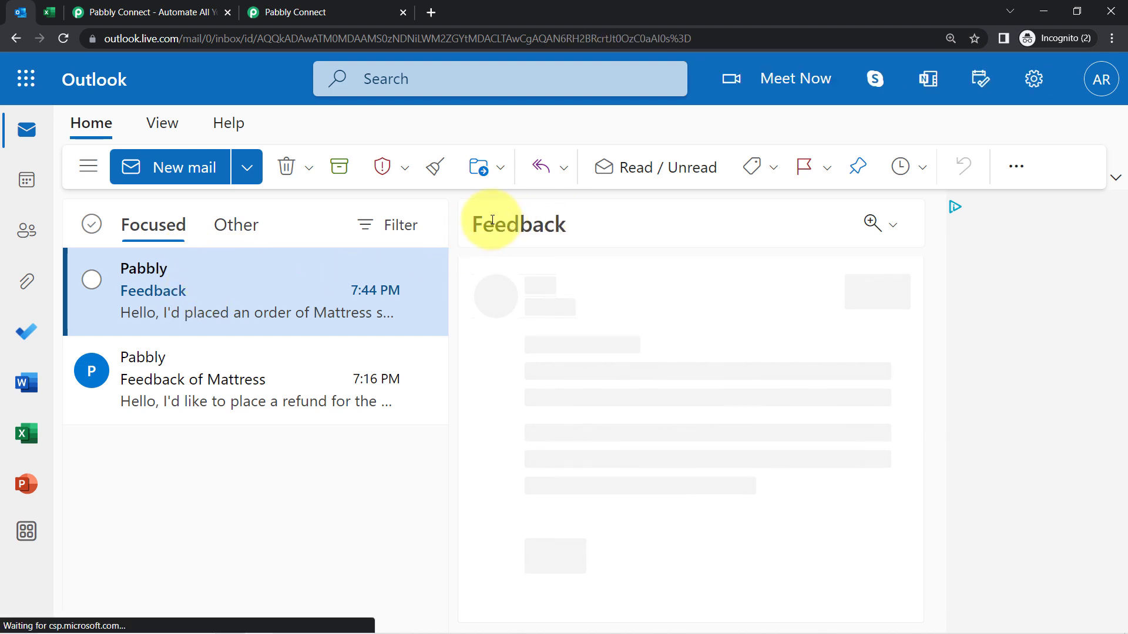
pyautogui.moveTo(472, 224); pyautogui.dragTo(543, 224)
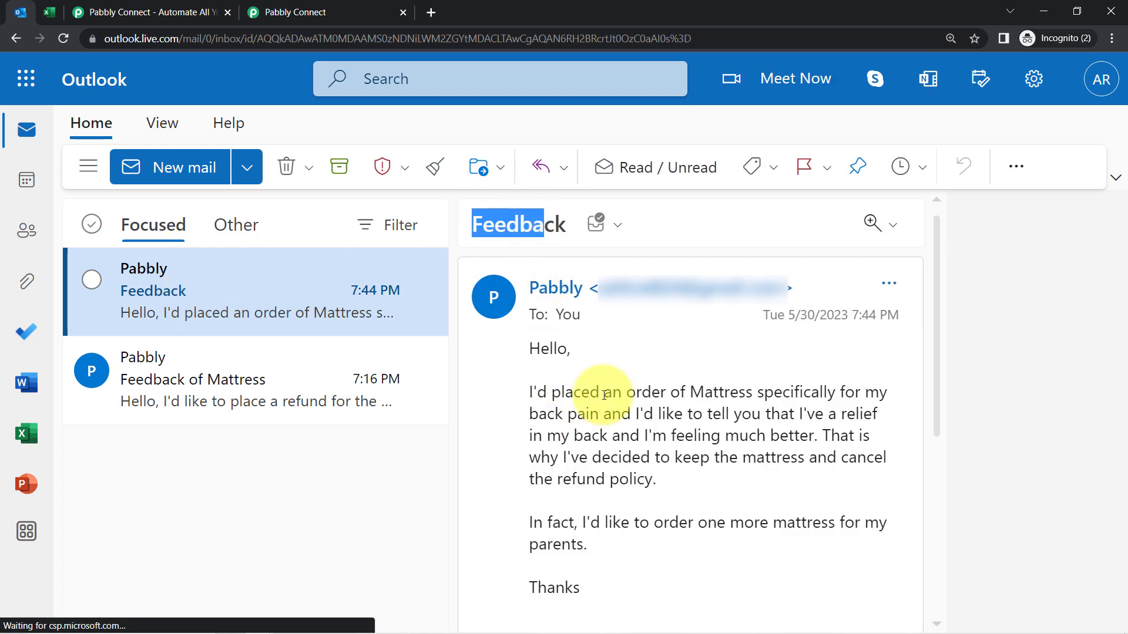
# Return to Pabbly Connect, resend the trigger's test request and check the new email's text in the enlarged BodyPreview value
pyautogui.click(294, 12)
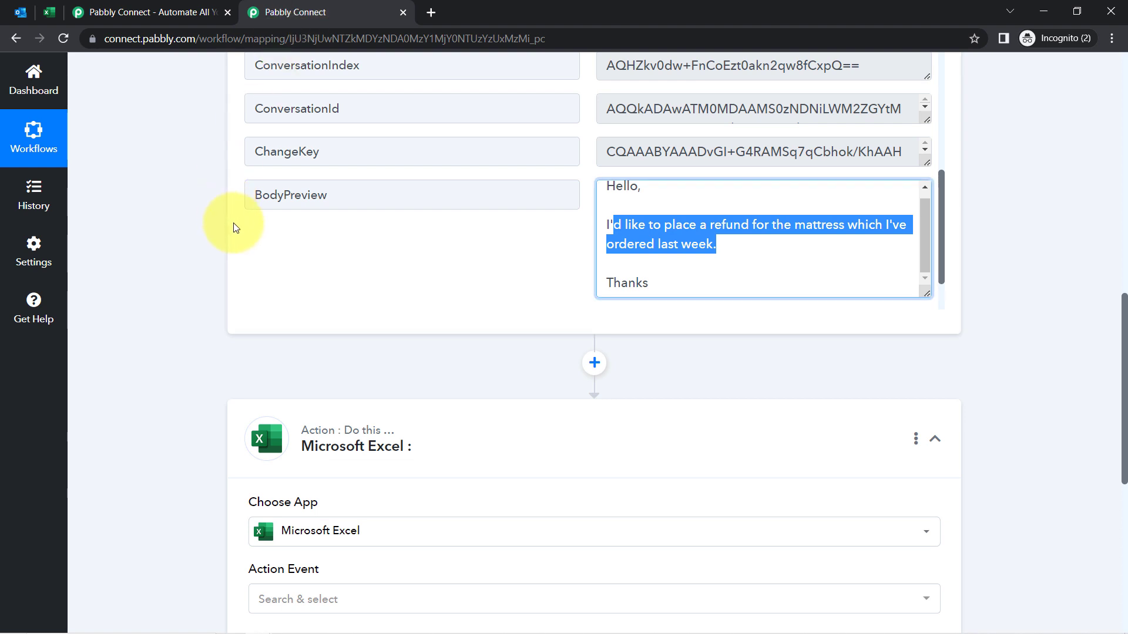
pyautogui.scroll(4, 184, 244)
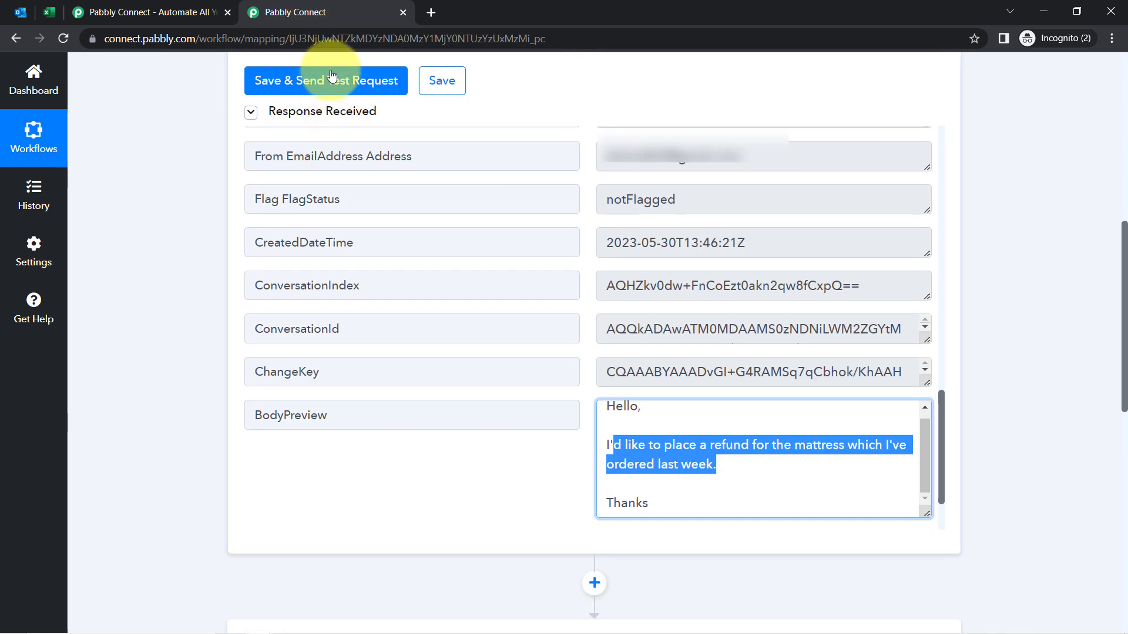
pyautogui.click(332, 79)
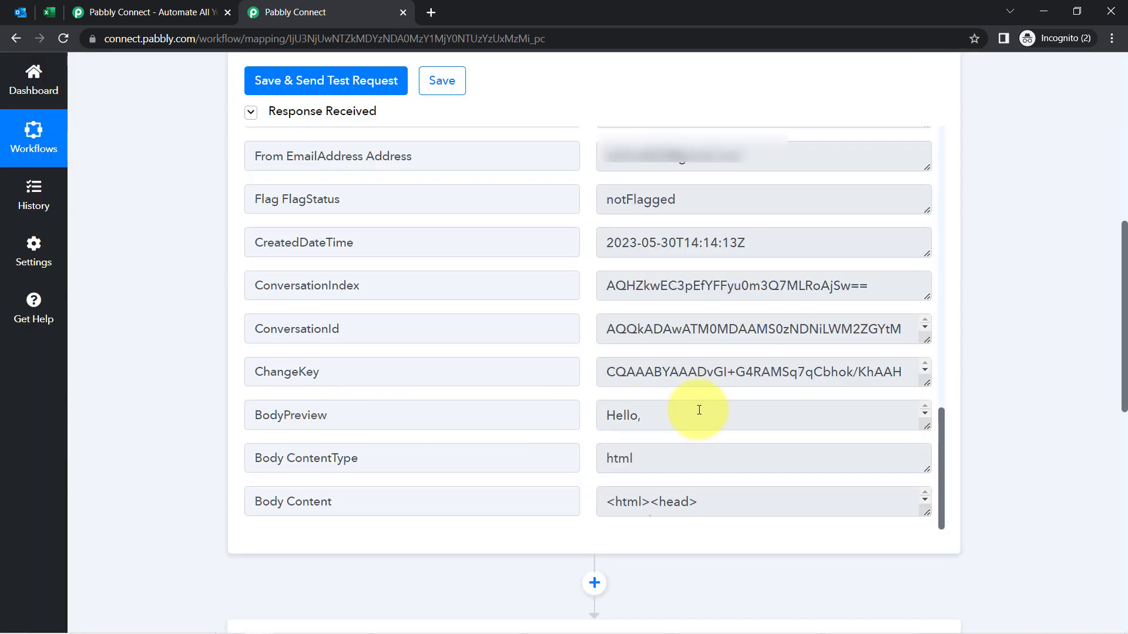
pyautogui.moveTo(927, 443); pyautogui.dragTo(925, 529)
pyautogui.moveTo(611, 459); pyautogui.dragTo(674, 494)
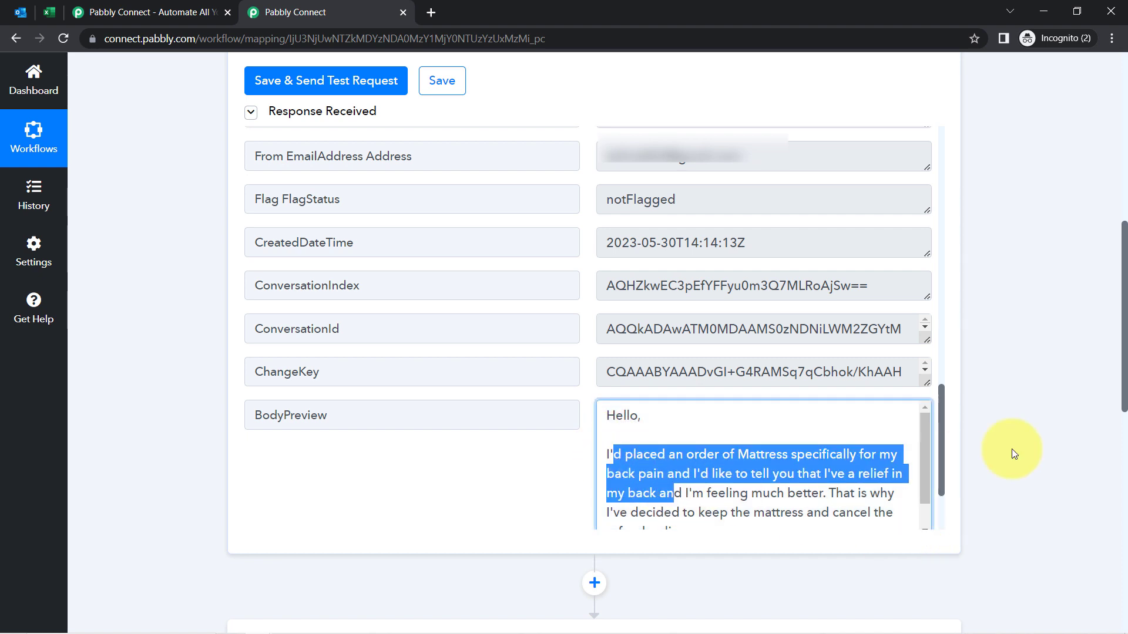
pyautogui.scroll(-2, 1116, 335)
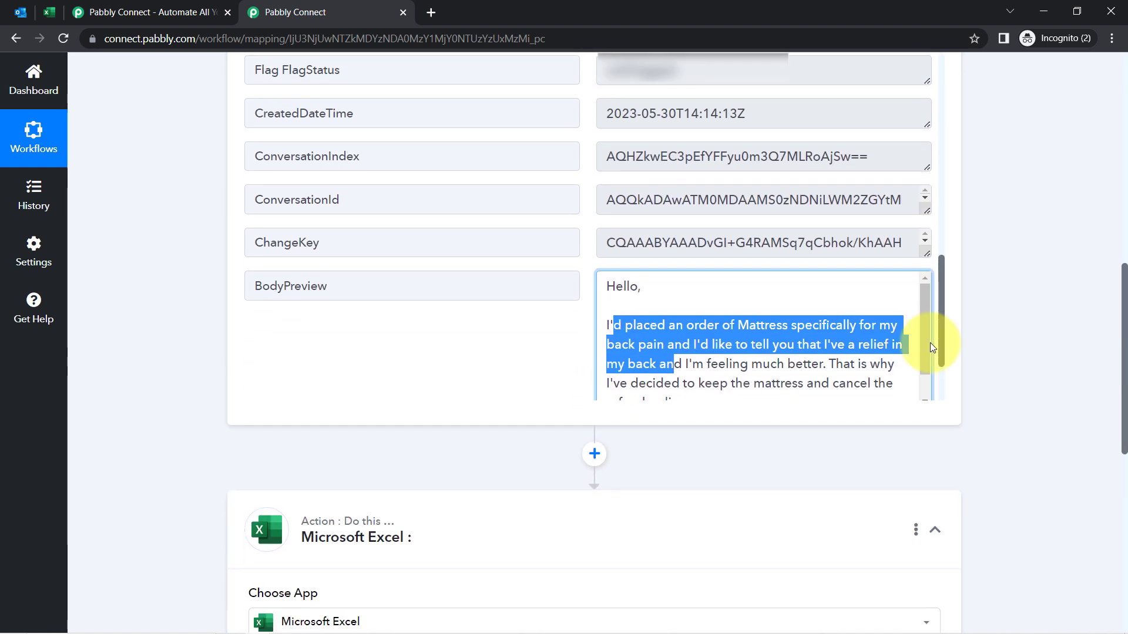
pyautogui.click(835, 339)
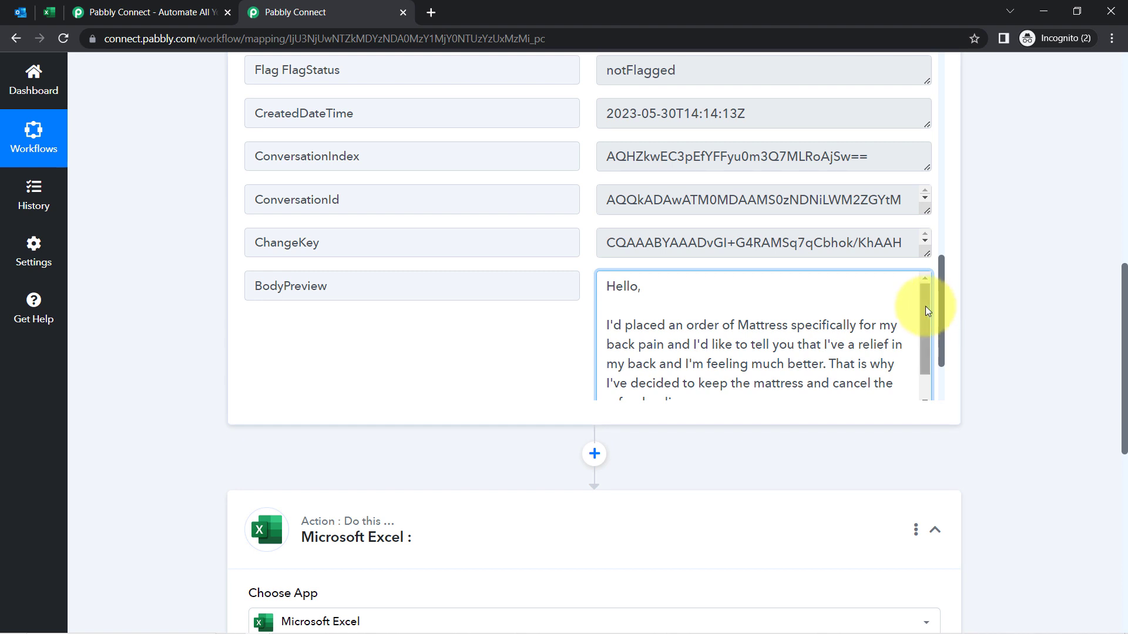
# Read through the whole BodyPreview value in the trigger response and compare it with the "Feedback" email in Outlook
pyautogui.scroll(-1, 924, 308)
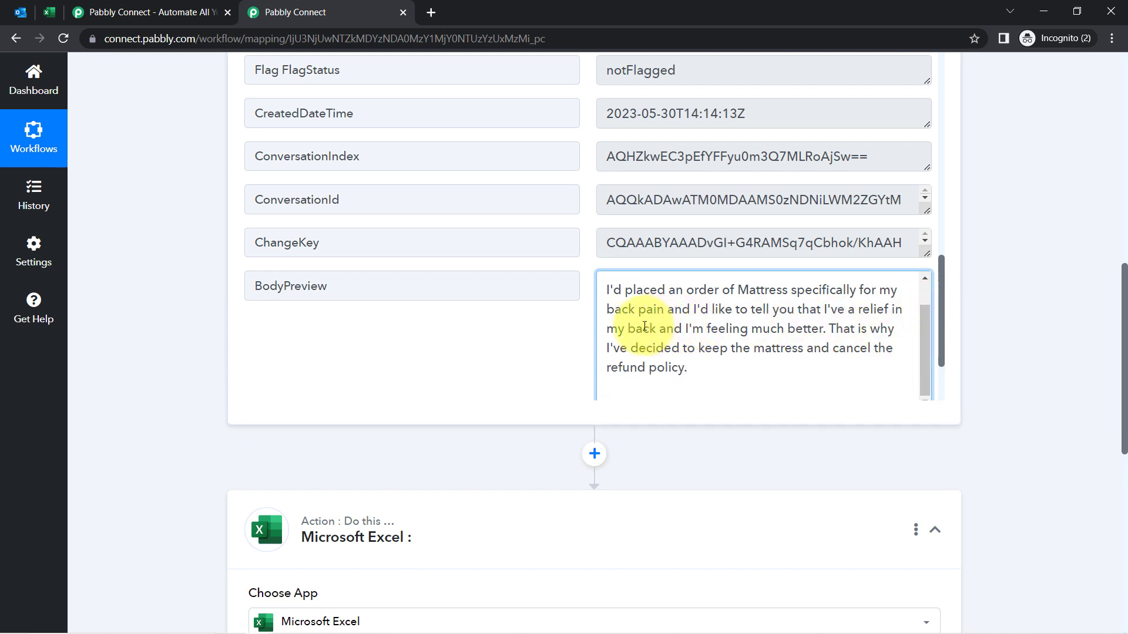
pyautogui.moveTo(644, 326); pyautogui.dragTo(829, 351)
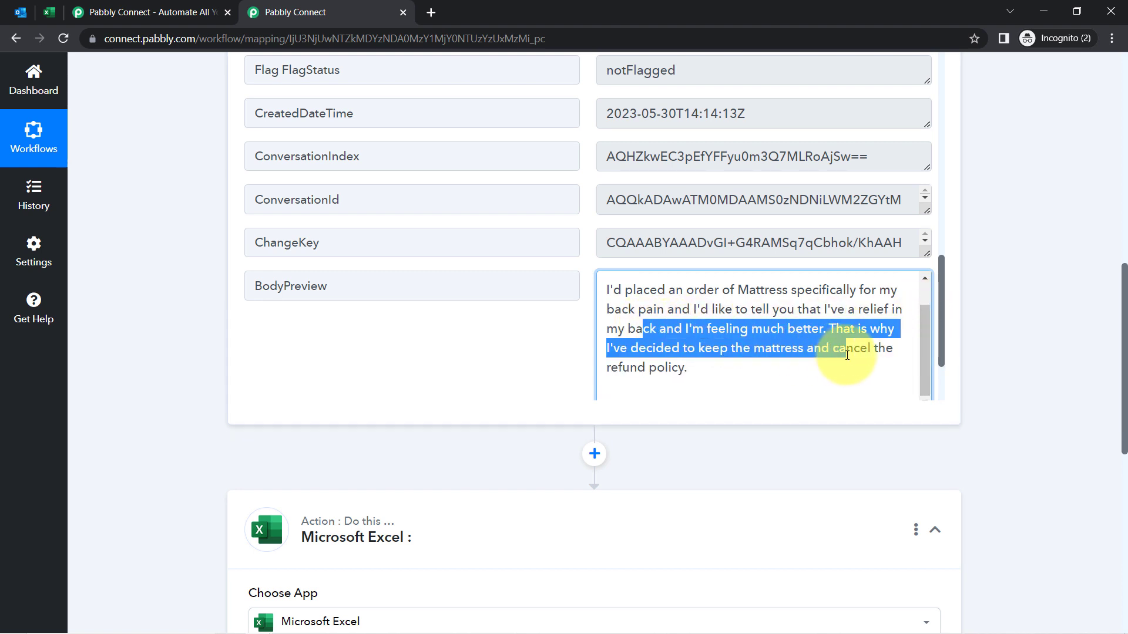
pyautogui.click(786, 337)
pyautogui.moveTo(642, 343); pyautogui.dragTo(822, 364)
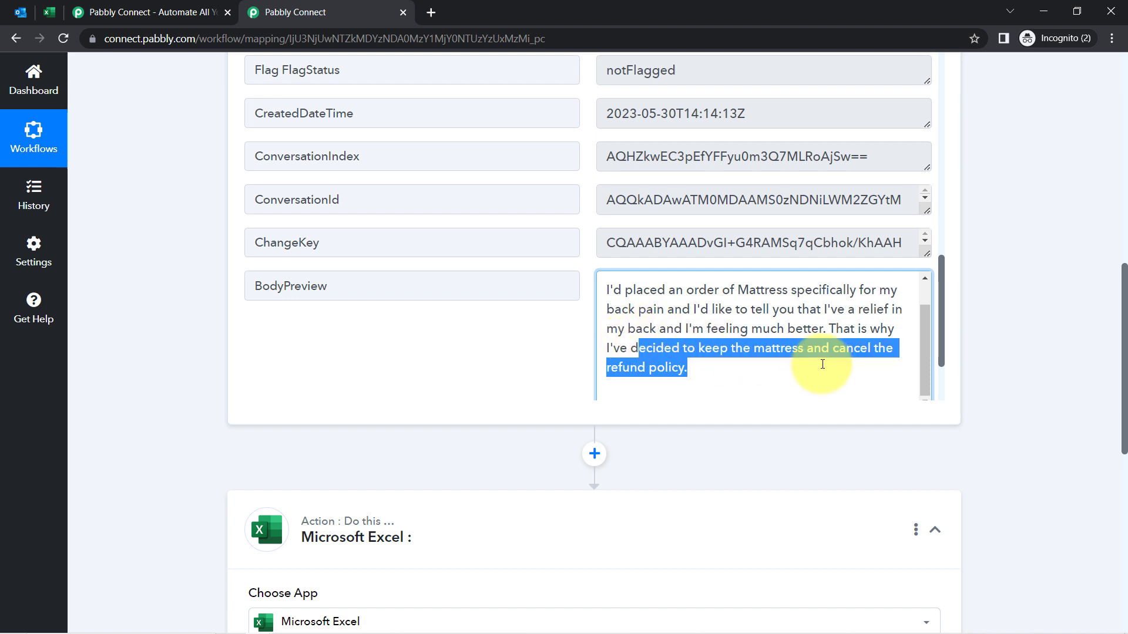
pyautogui.click(830, 365)
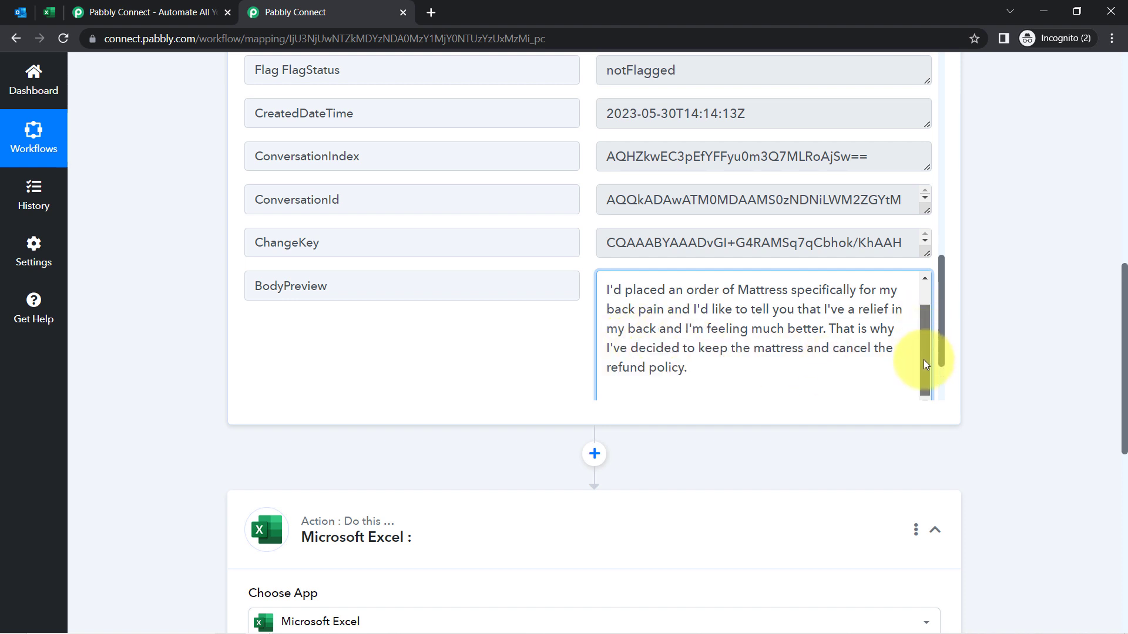
pyautogui.scroll(-2, 853, 349)
pyautogui.moveTo(680, 285); pyautogui.dragTo(741, 286)
pyautogui.moveTo(635, 189); pyautogui.dragTo(664, 246)
pyautogui.scroll(-7, 665, 246)
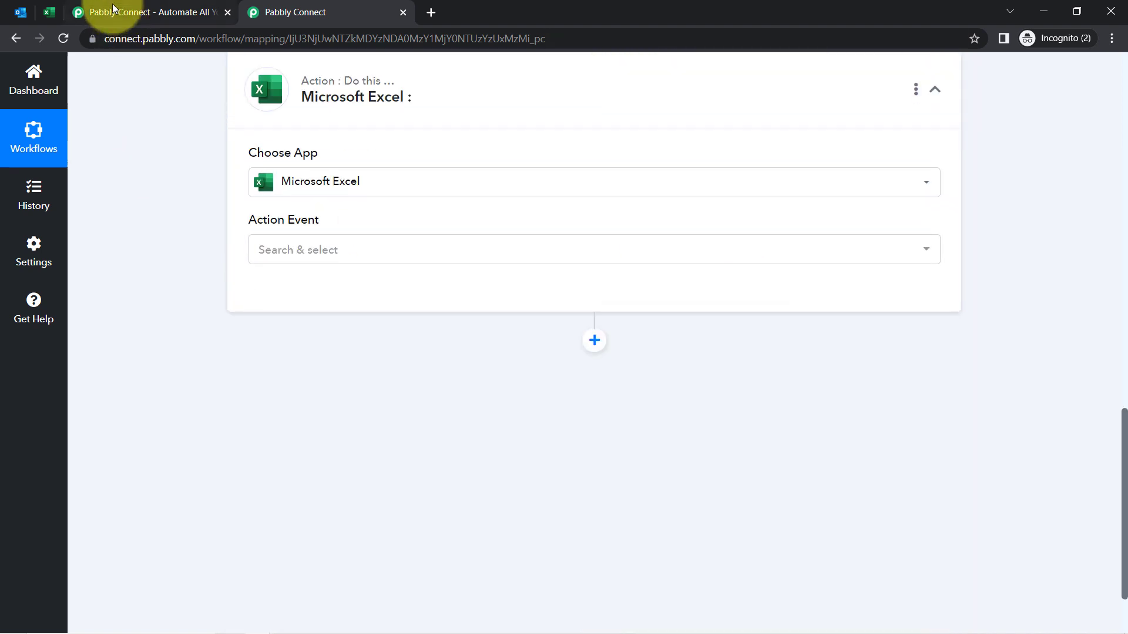
pyautogui.click(21, 11)
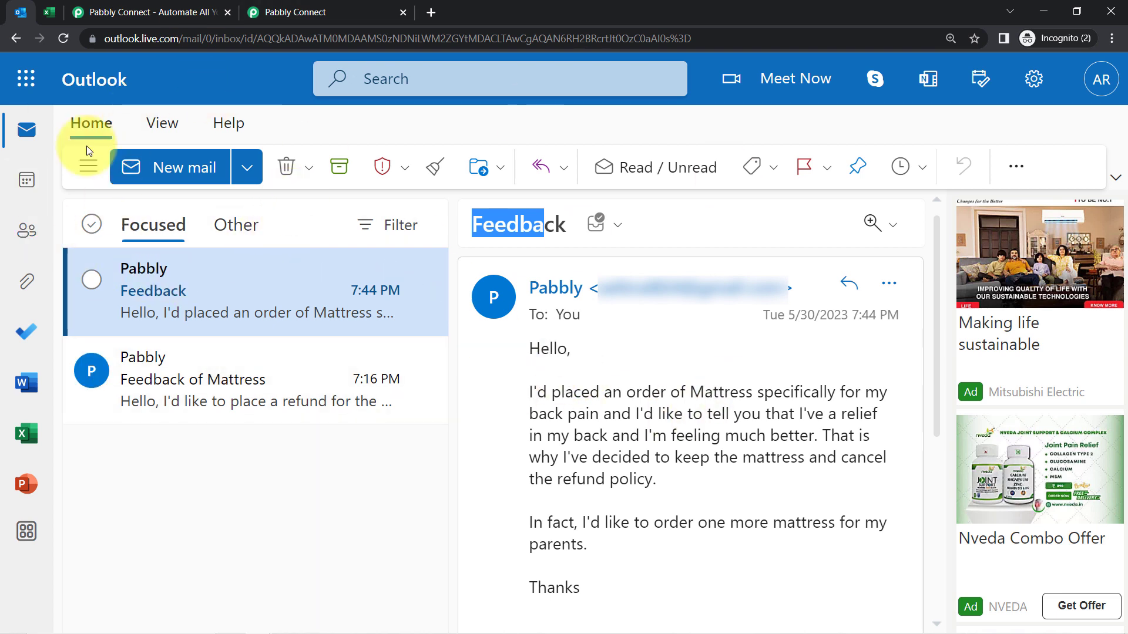
# Return to Pabbly Connect, check how often the New Mail trigger looks for new data, and collapse the trigger step
pyautogui.click(301, 12)
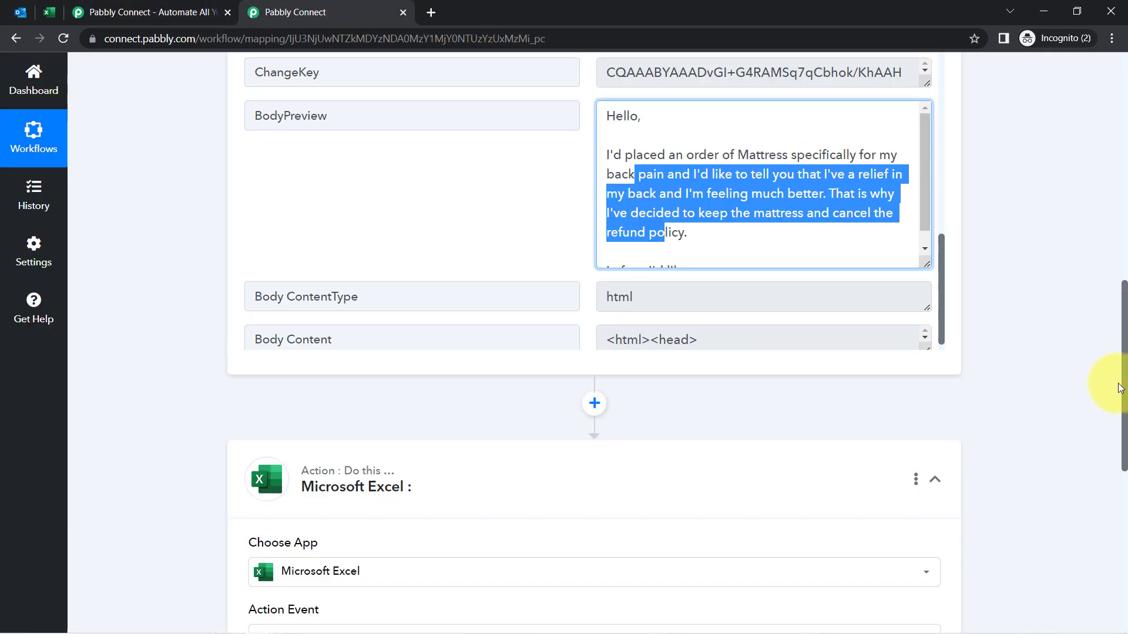
pyautogui.moveTo(1124, 387); pyautogui.dragTo(1098, 135)
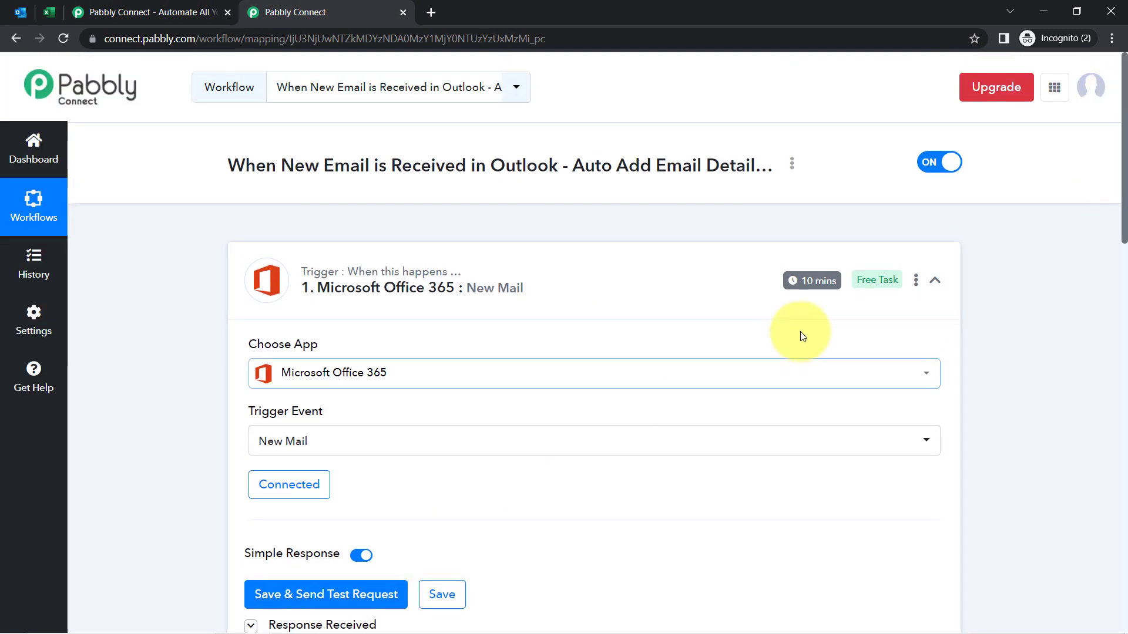
pyautogui.moveTo(798, 294)
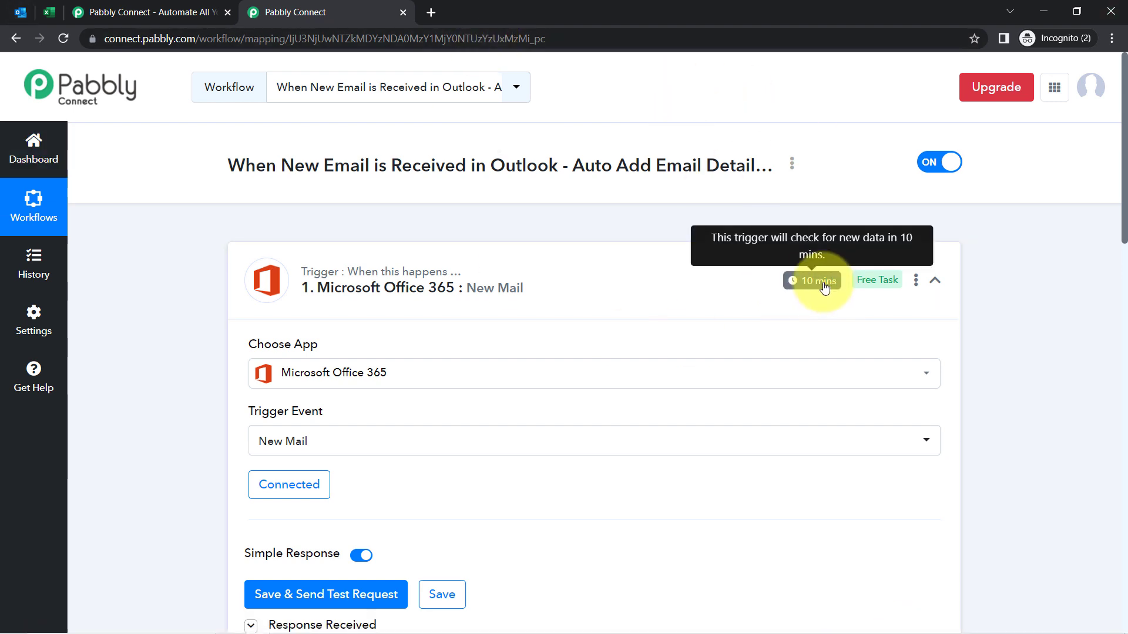
pyautogui.click(444, 294)
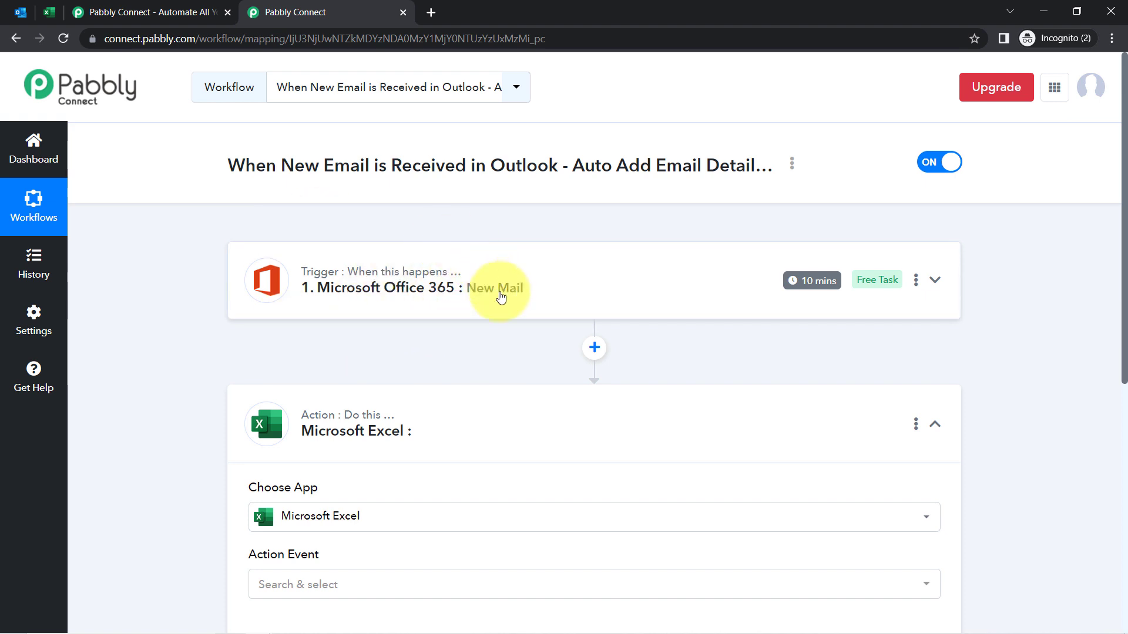
# Set the Microsoft Excel action event to Add Row To Worksheet and open its account connection settings
pyautogui.moveTo(1124, 200); pyautogui.dragTo(1116, 352)
pyautogui.click(288, 318)
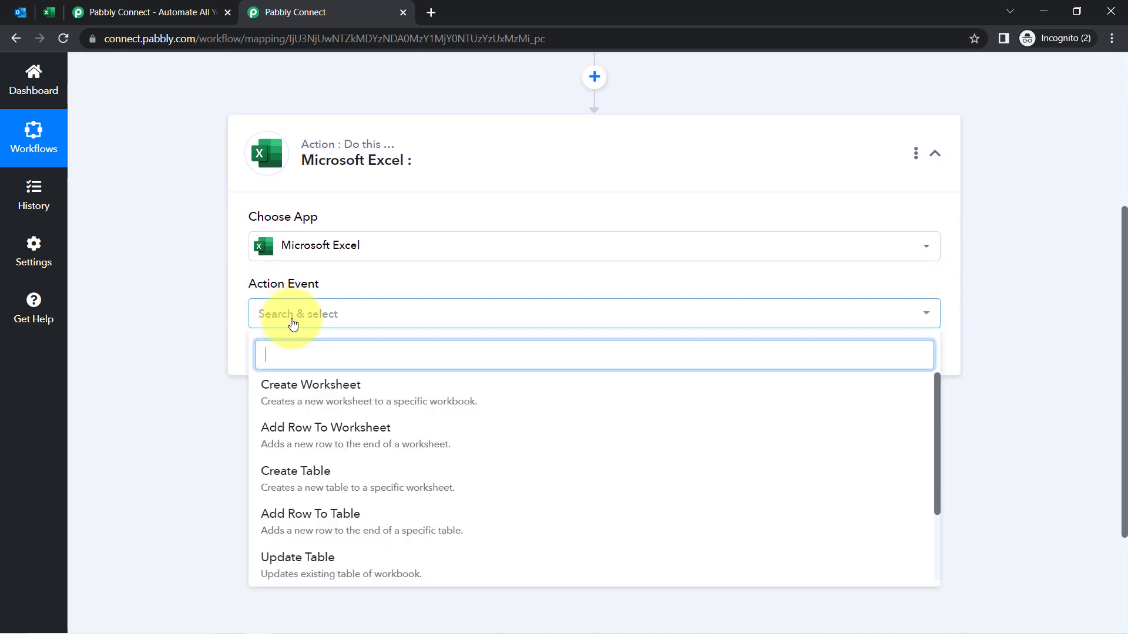
pyautogui.click(352, 431)
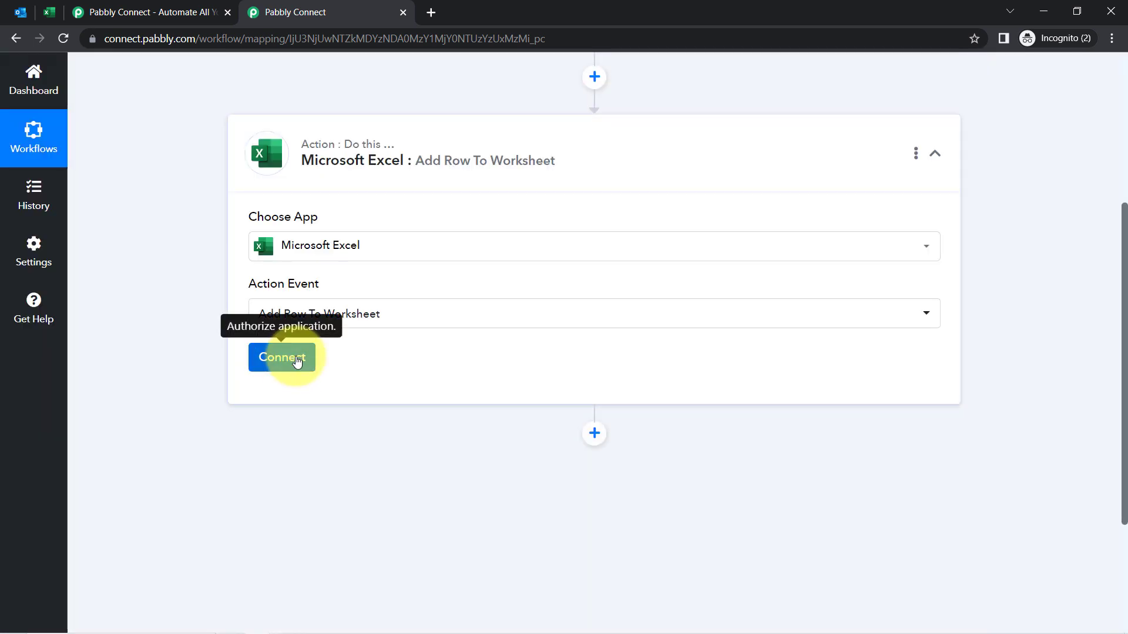
pyautogui.click(297, 359)
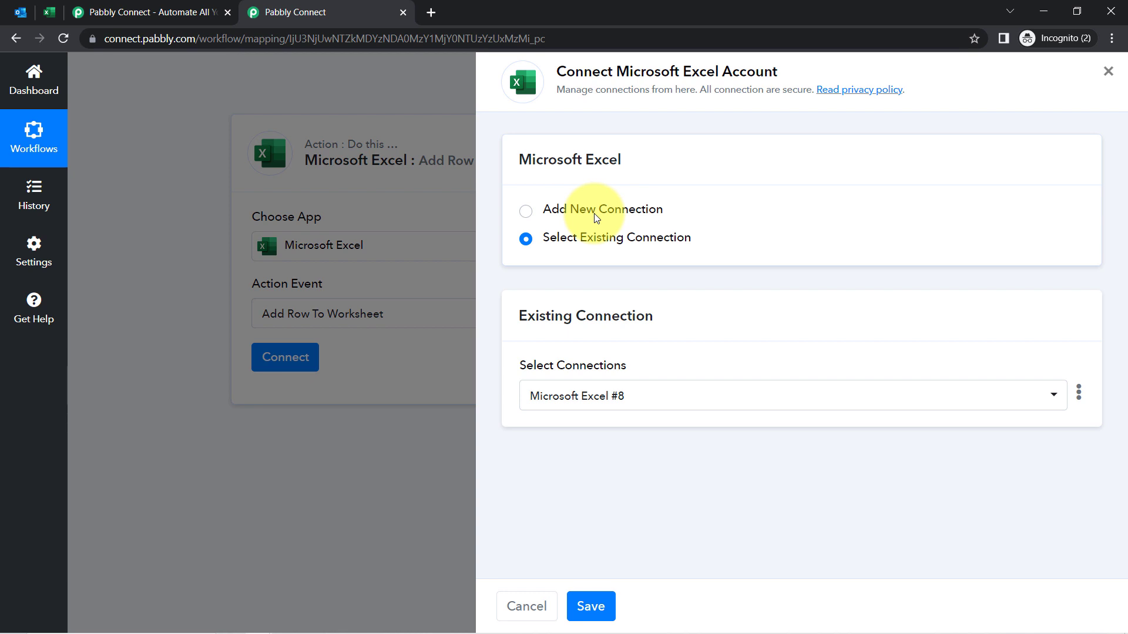
pyautogui.click(595, 217)
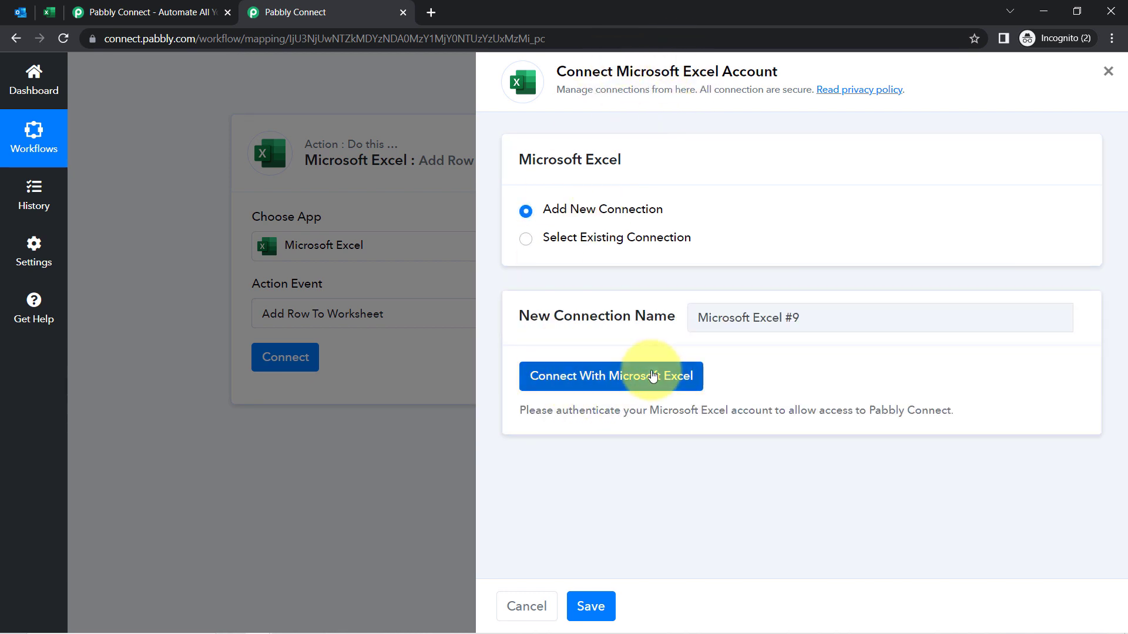
pyautogui.click(654, 376)
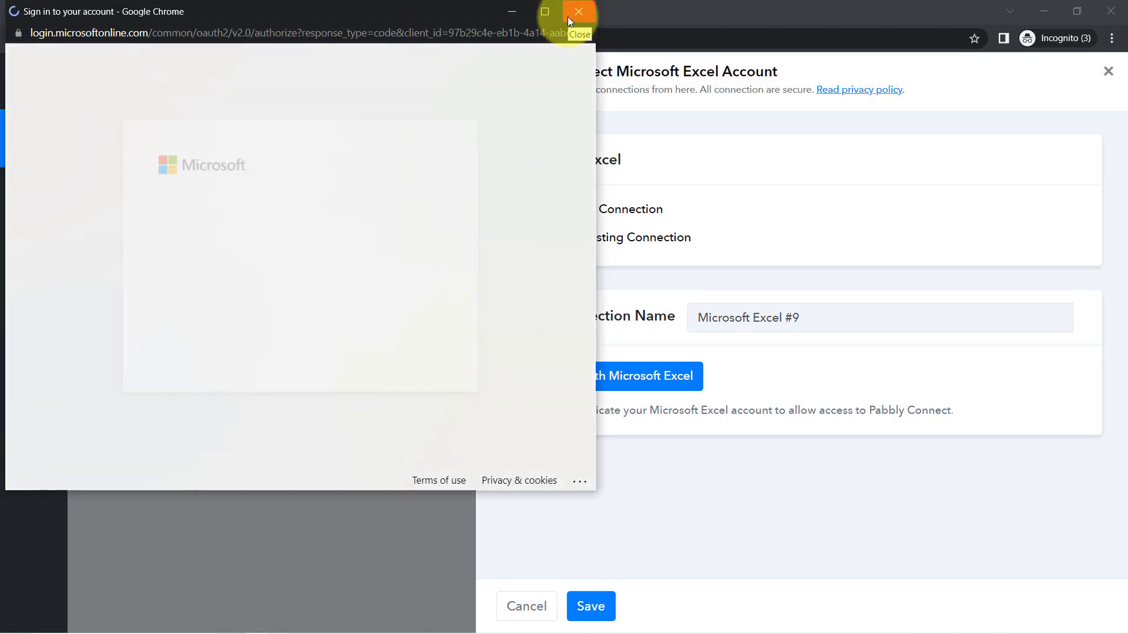
pyautogui.click(578, 12)
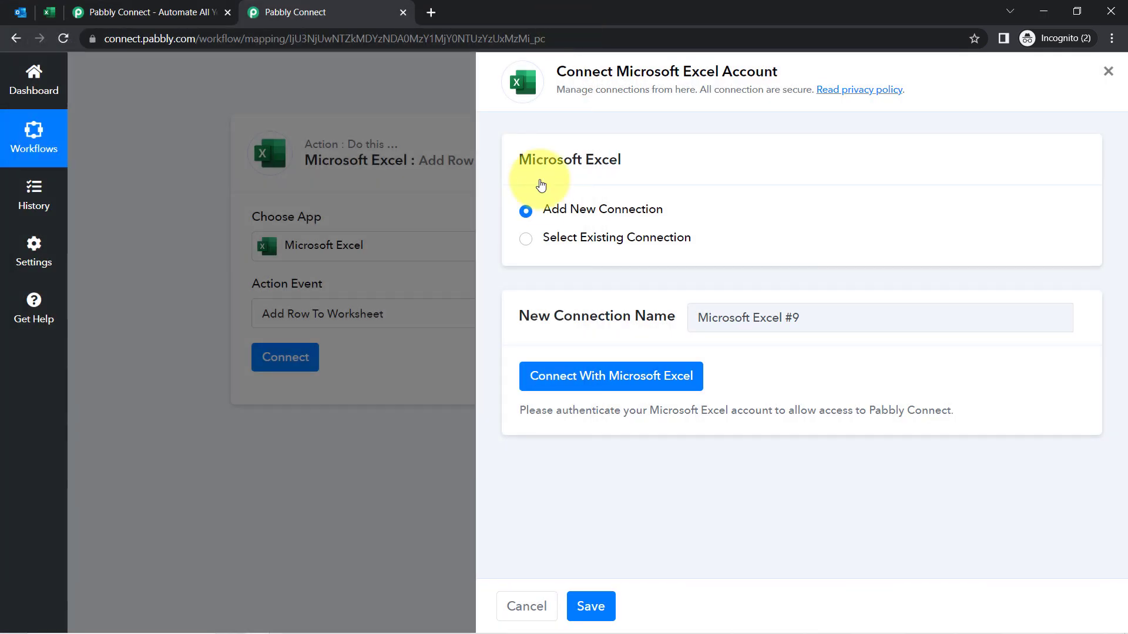
# Connect the Excel action with the existing connection Microsoft Excel #8 and save it
pyautogui.click(582, 242)
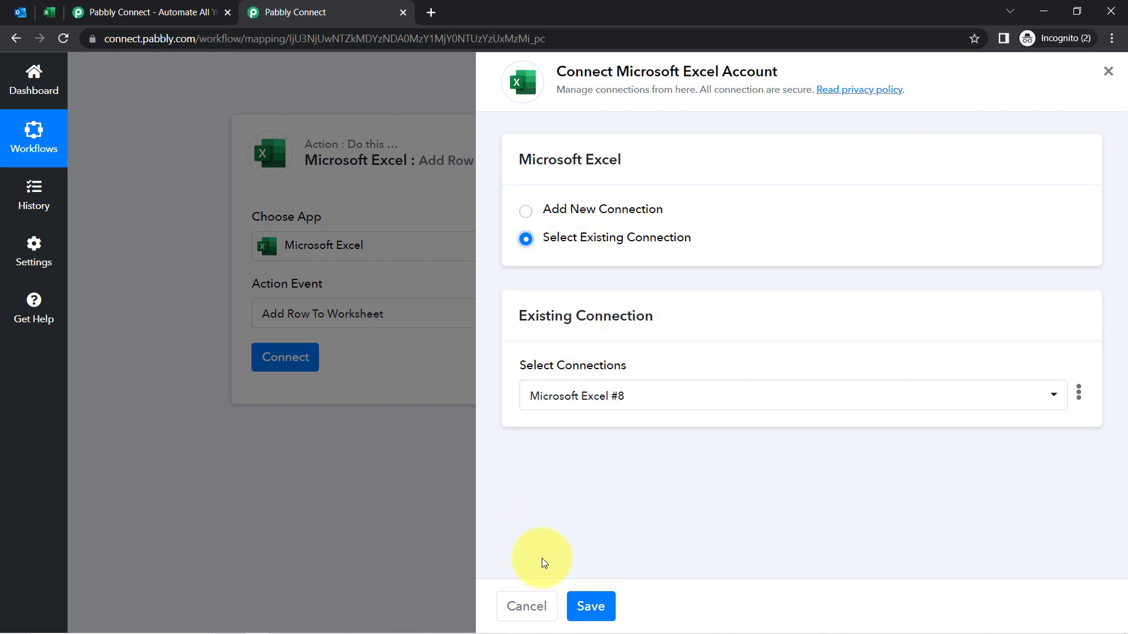
pyautogui.click(585, 608)
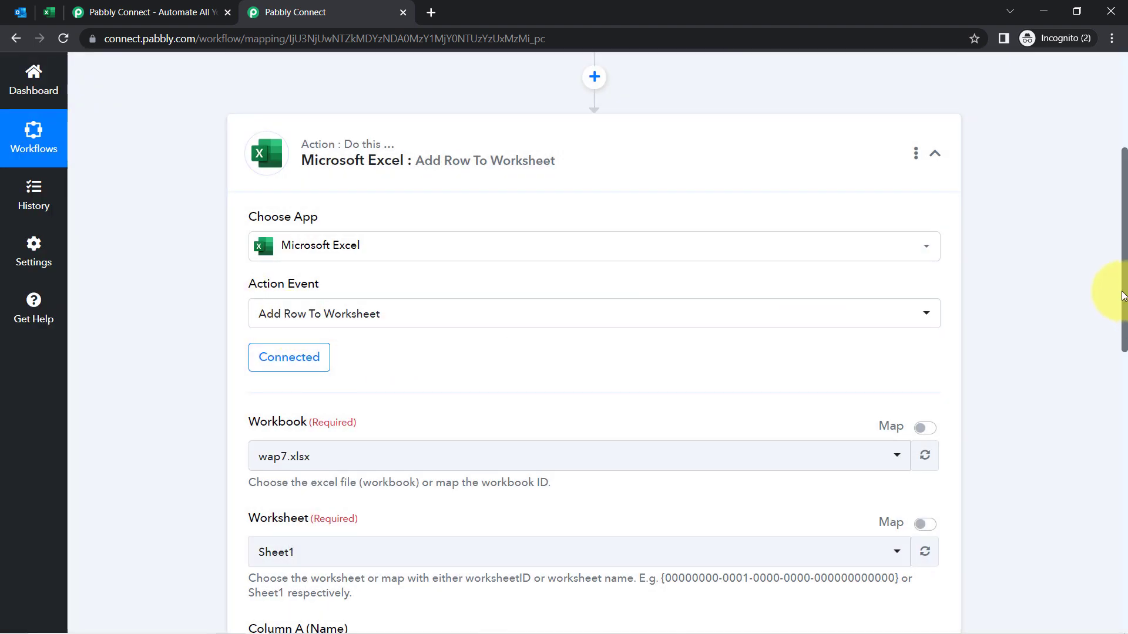
# Select Back of Important Emails.xlsx as the workbook for the Excel action
pyautogui.moveTo(1125, 241); pyautogui.dragTo(1109, 347)
pyautogui.click(317, 174)
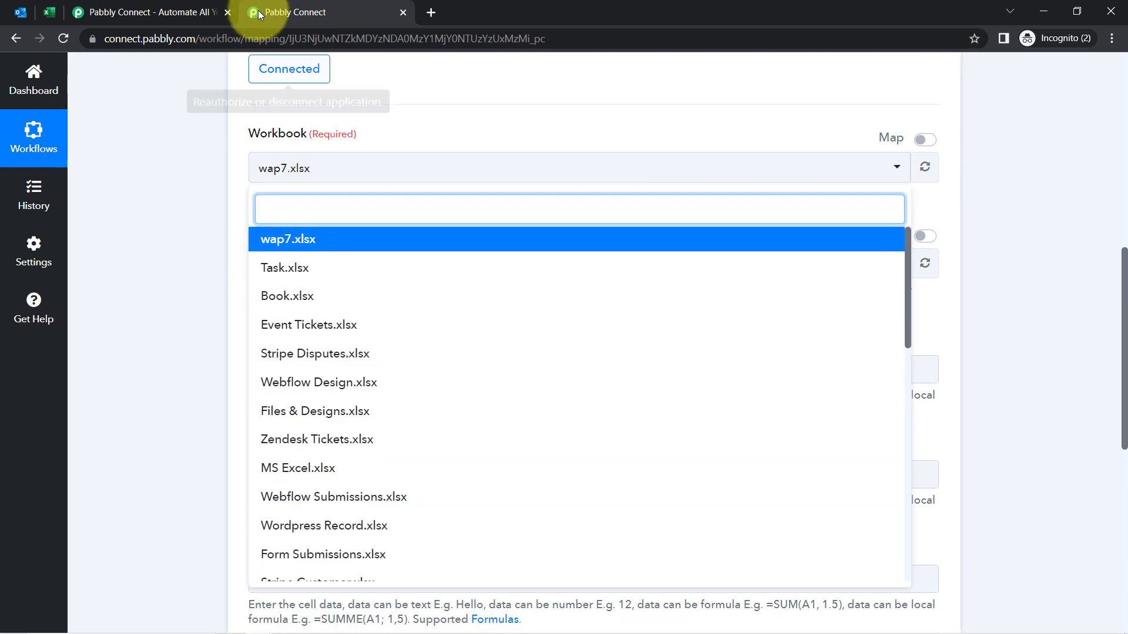
pyautogui.moveTo(43, 10)
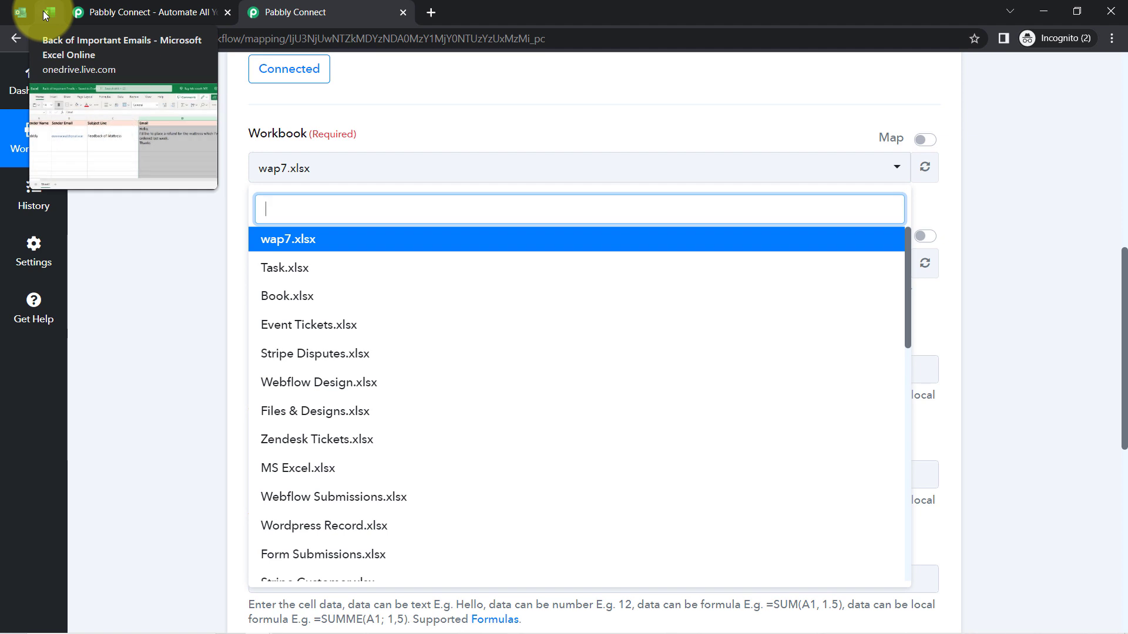
pyautogui.write('bac')
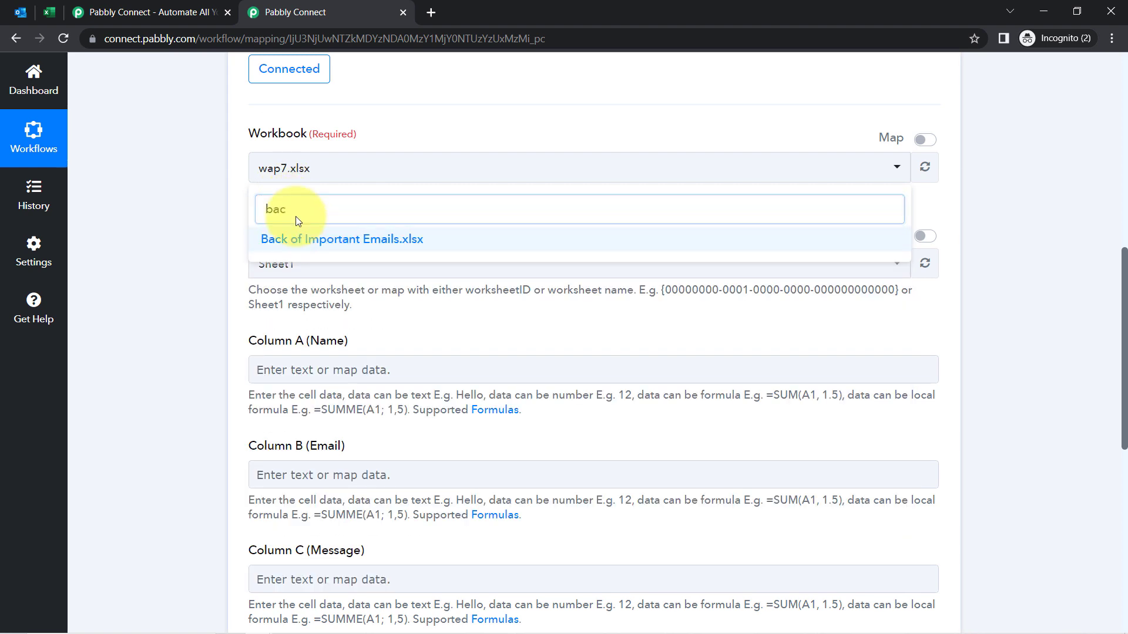
pyautogui.press('Return')
# Check the worksheet name and the column headings of the Back of Important Emails workbook in Excel against the action's setup
pyautogui.click(45, 11)
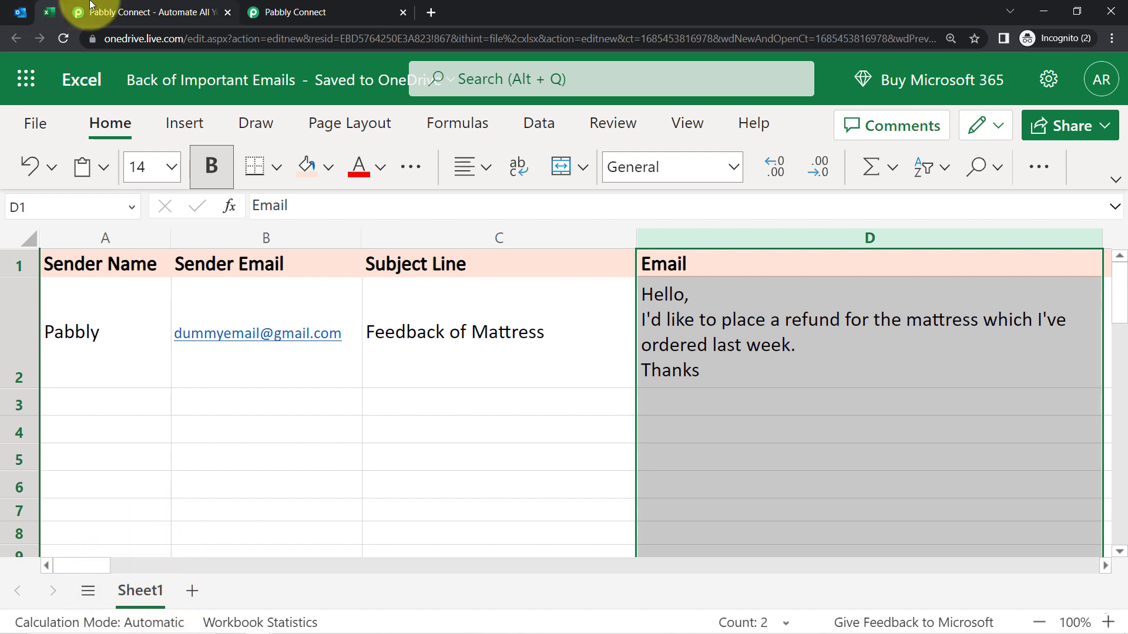
pyautogui.click(253, 12)
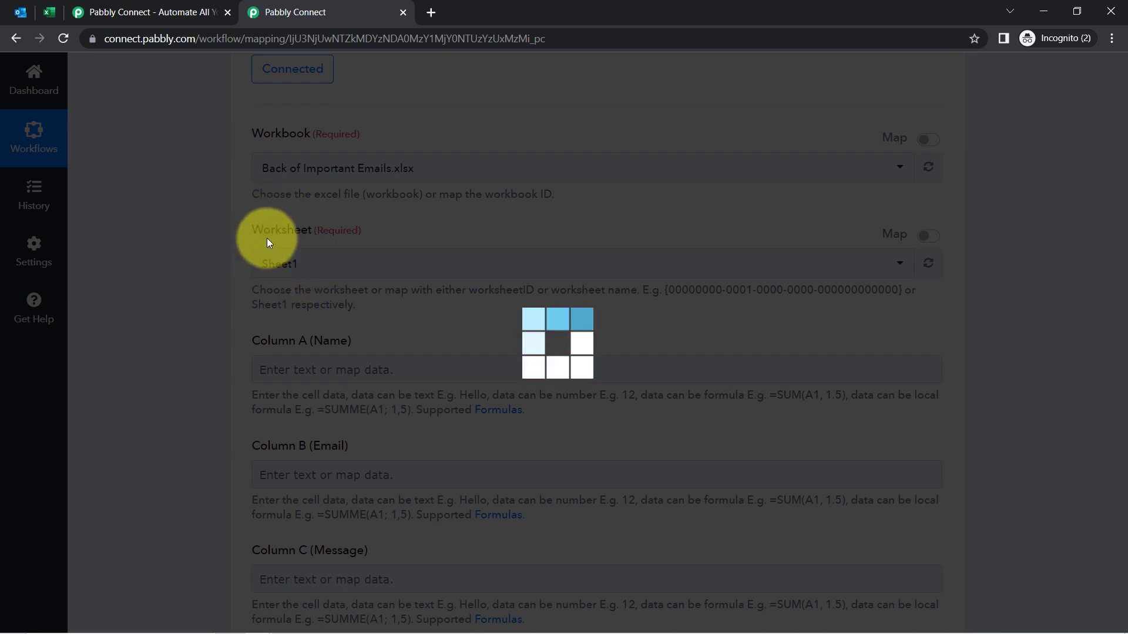
pyautogui.click(53, 11)
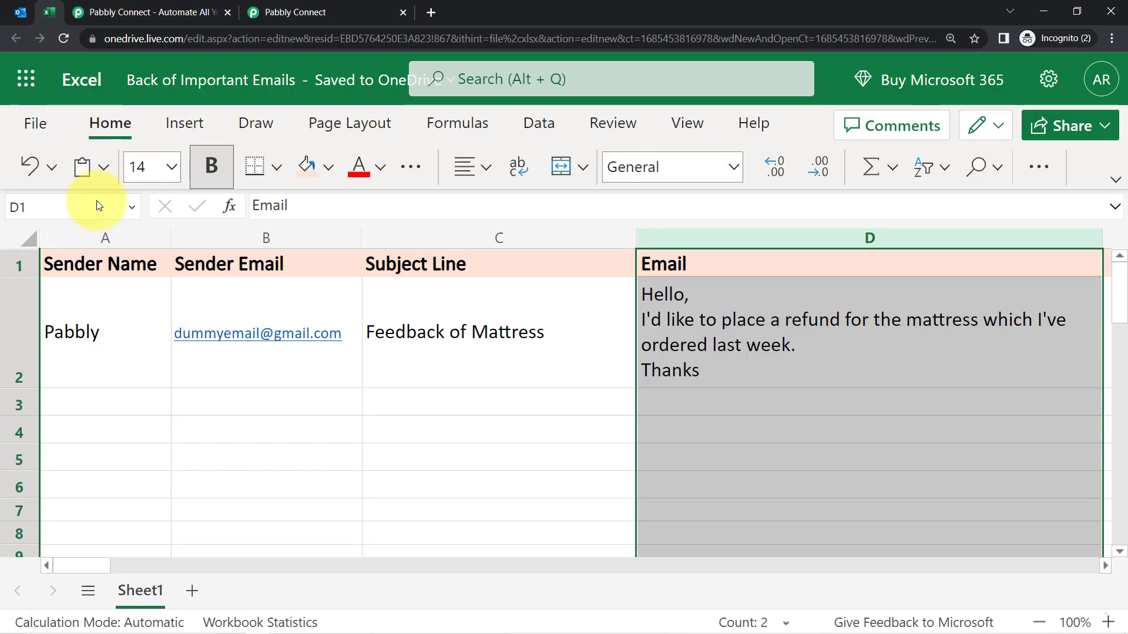
pyautogui.click(100, 238)
pyautogui.click(233, 237)
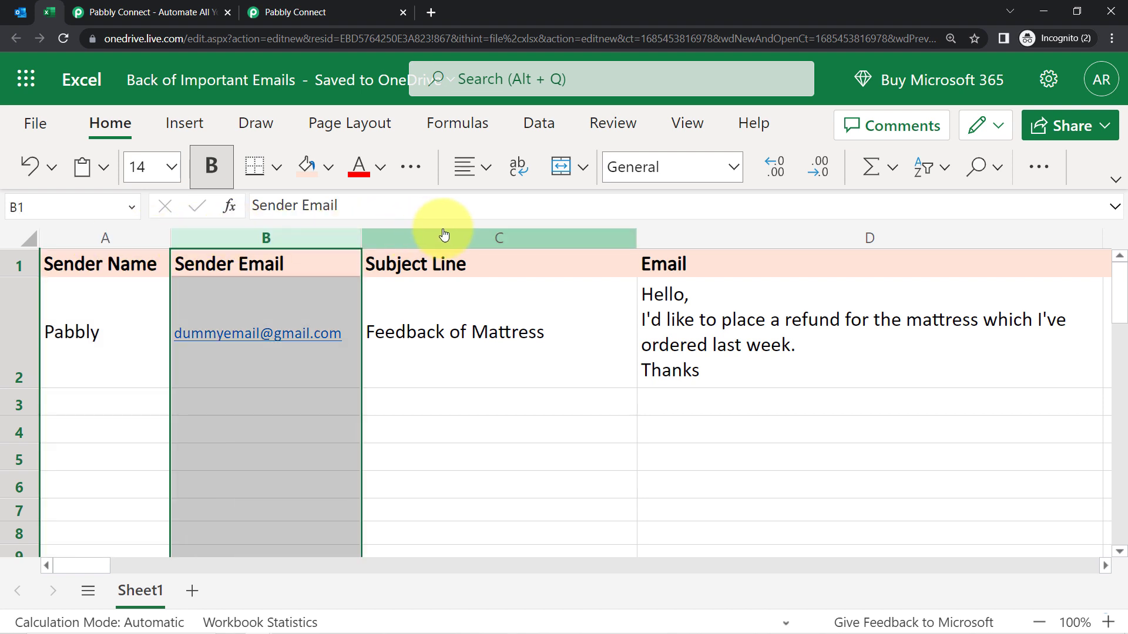
pyautogui.click(690, 235)
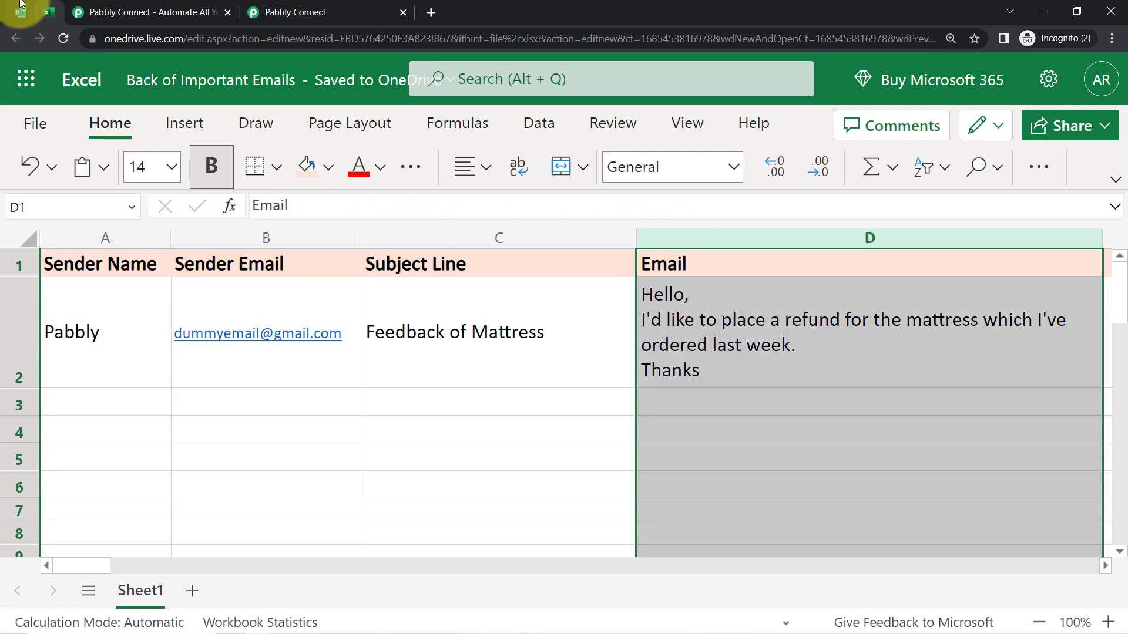
# Return to the workflow in Pabbly Connect, close the extra Pabbly Connect page and review the action's column A to D fields
pyautogui.click(264, 7)
pyautogui.click(227, 12)
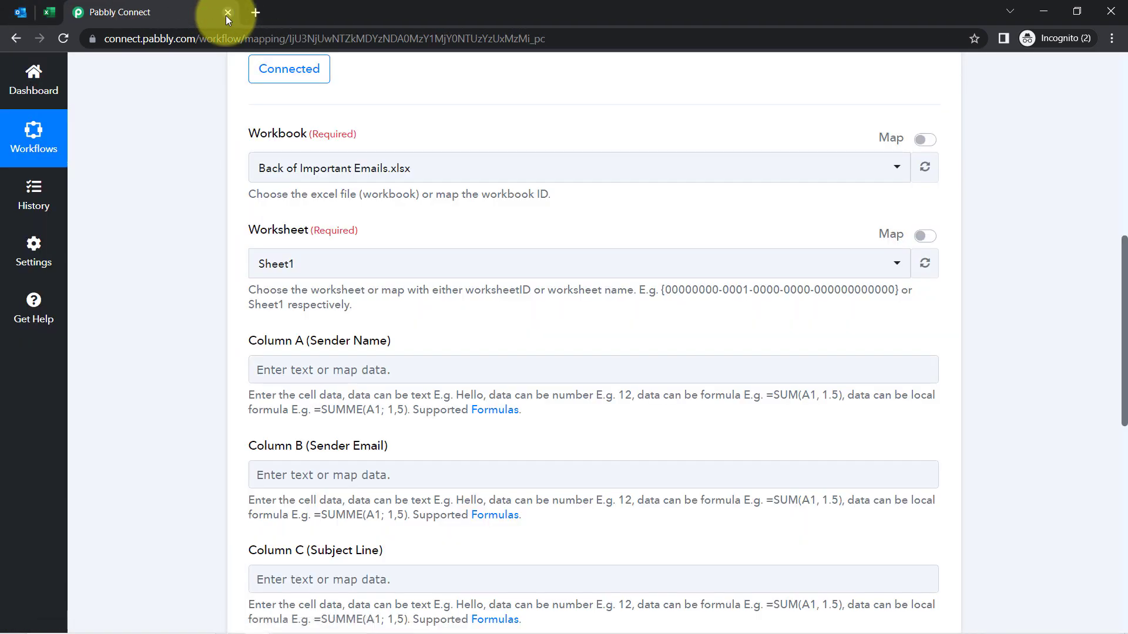
pyautogui.scroll(-3, 1110, 341)
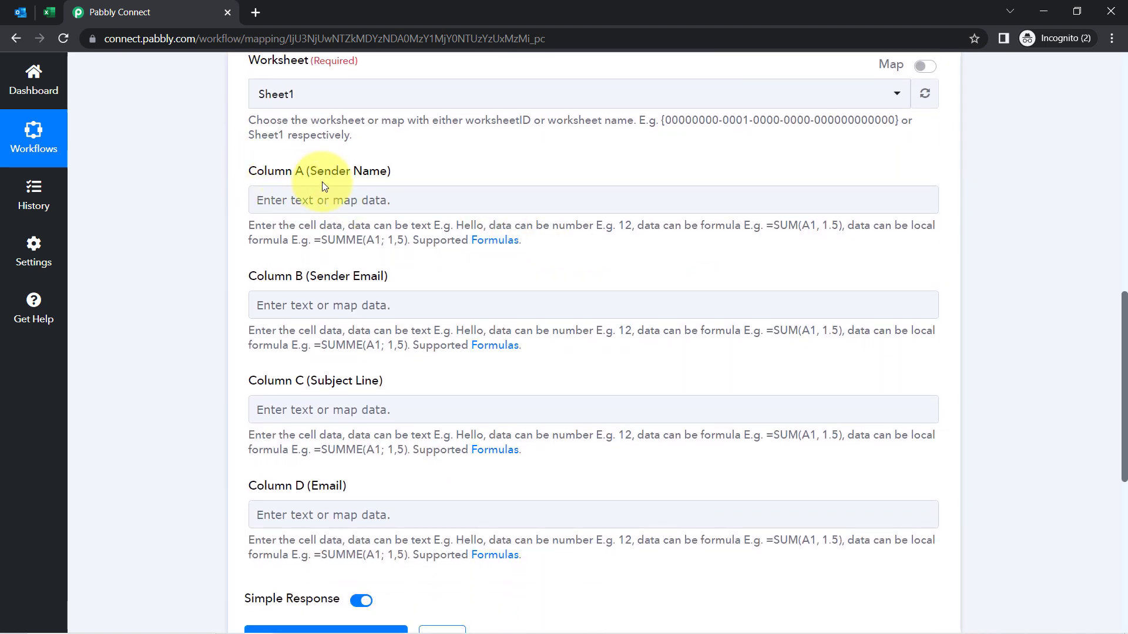
pyautogui.moveTo(249, 276); pyautogui.dragTo(338, 276)
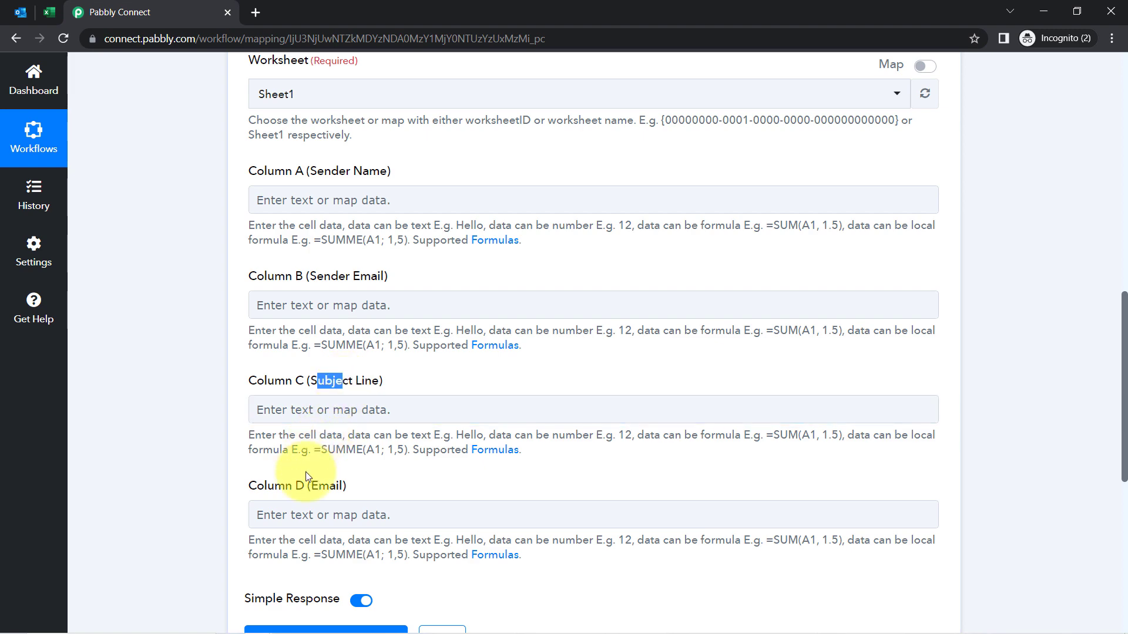
pyautogui.moveTo(306, 471); pyautogui.dragTo(329, 486)
# Look at the "Feedback" email in Outlook and the spreadsheet's columns in Excel, and return to the workflow in Pabbly Connect
pyautogui.click(6, 17)
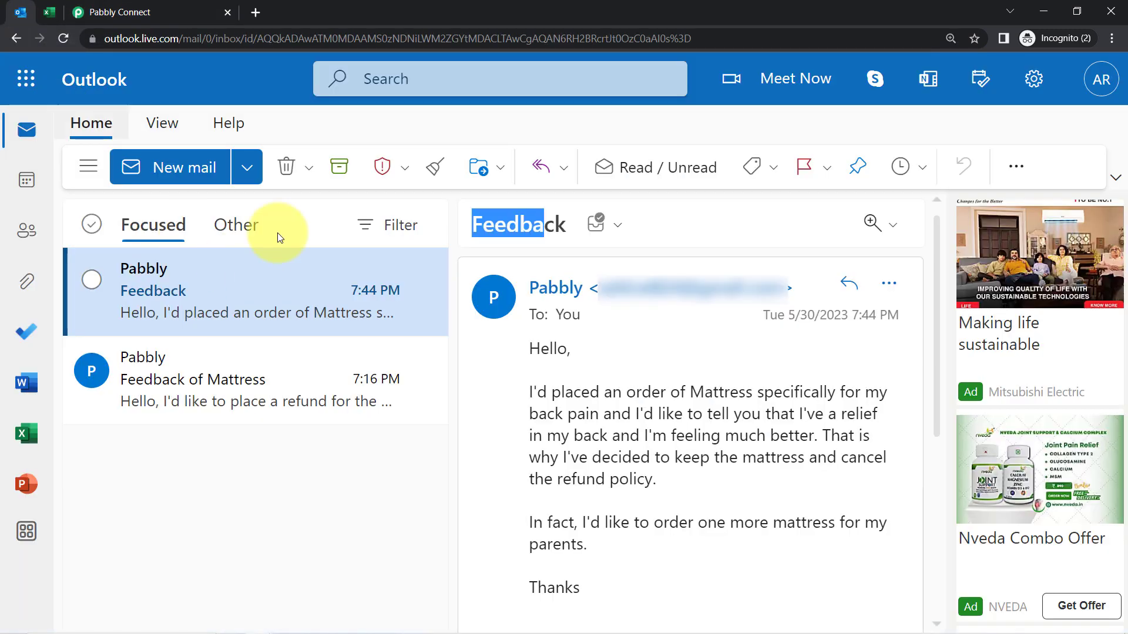
pyautogui.click(62, 21)
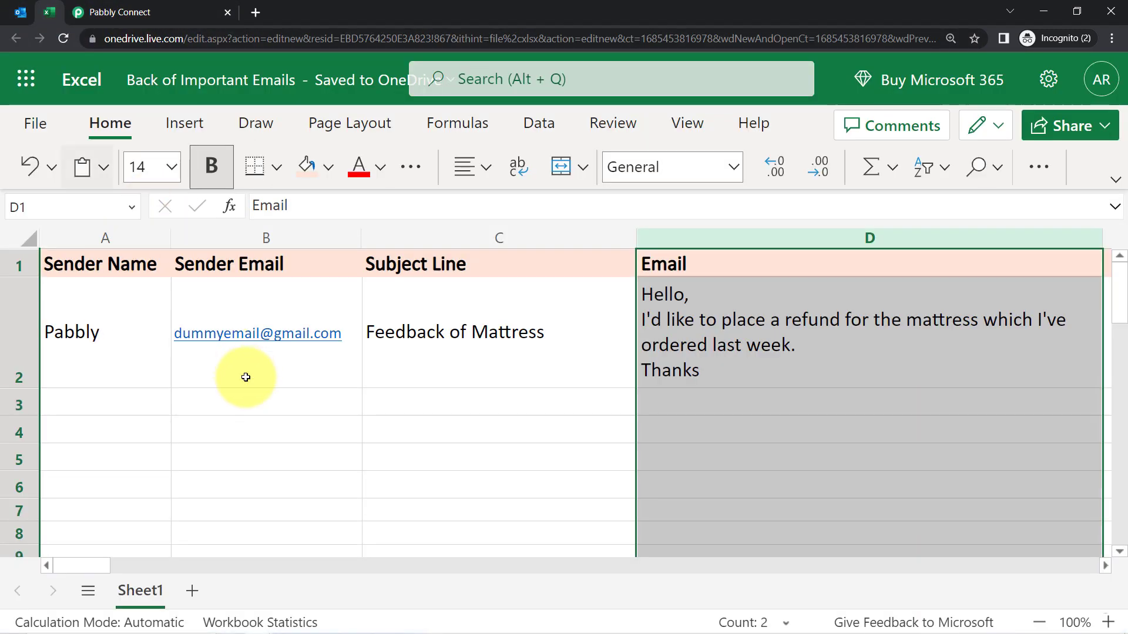
pyautogui.click(119, 7)
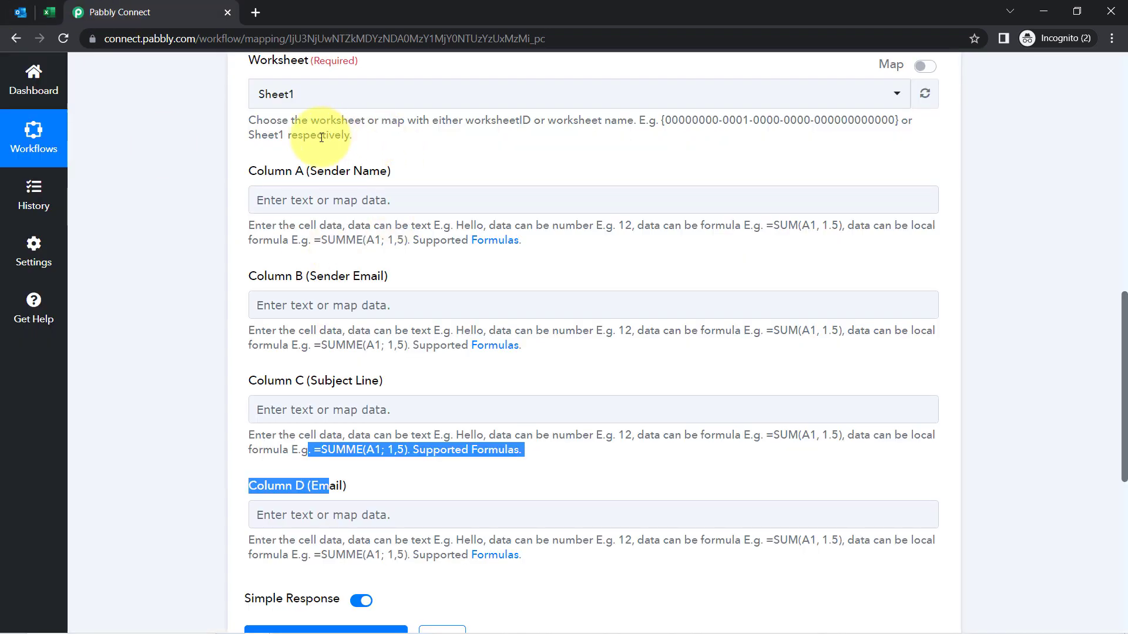
pyautogui.click(334, 202)
pyautogui.click(230, 309)
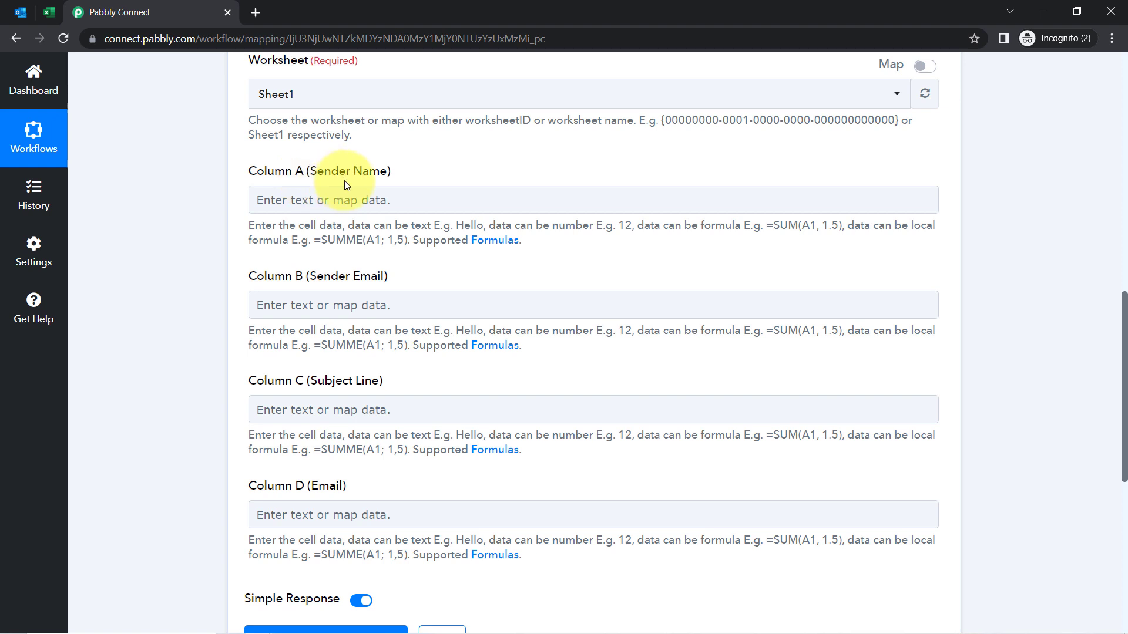
pyautogui.moveTo(1125, 360); pyautogui.dragTo(1100, 367)
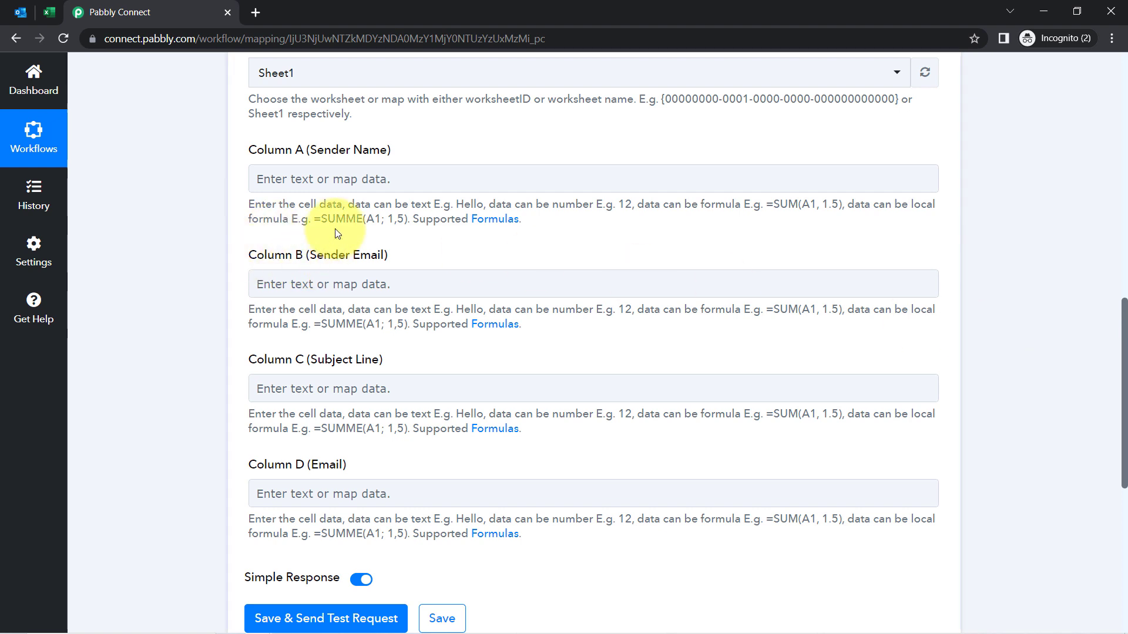
pyautogui.click(329, 191)
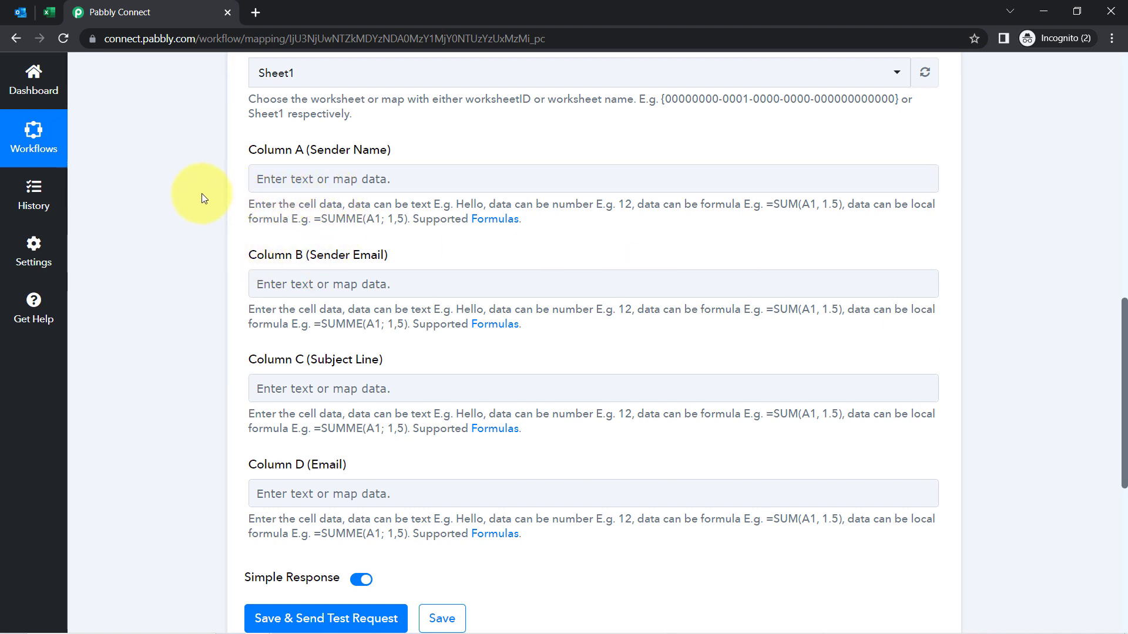
# Map Column A (Sender Name) to the trigger's From EmailAddress Name, searching the previous step's data for "pabb"
pyautogui.click(283, 184)
pyautogui.click(336, 290)
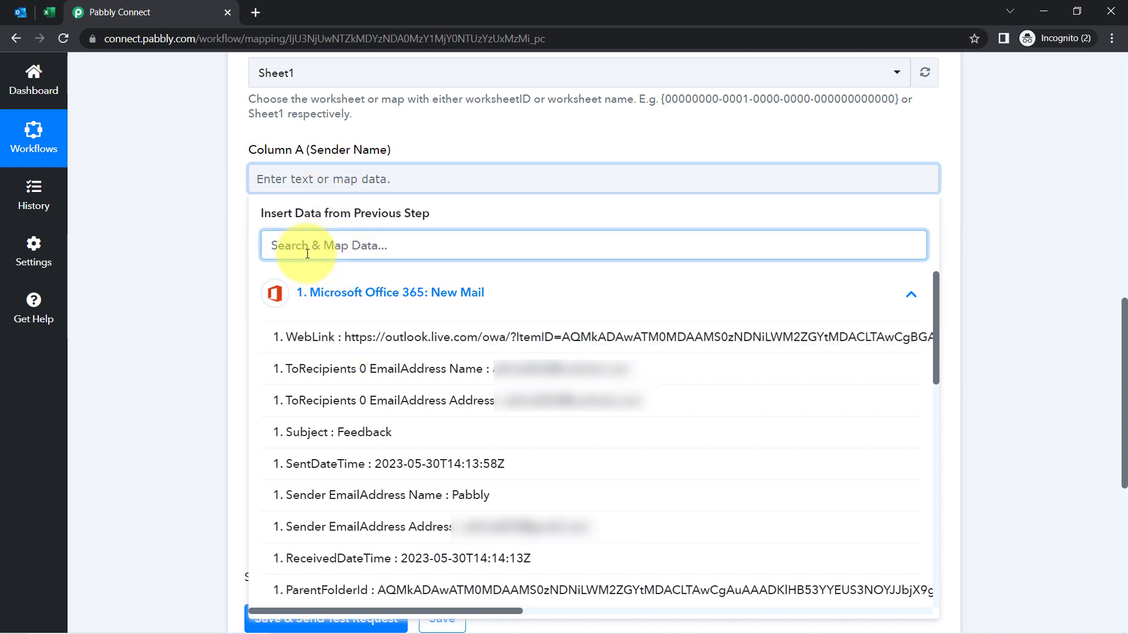
pyautogui.write('pabb')
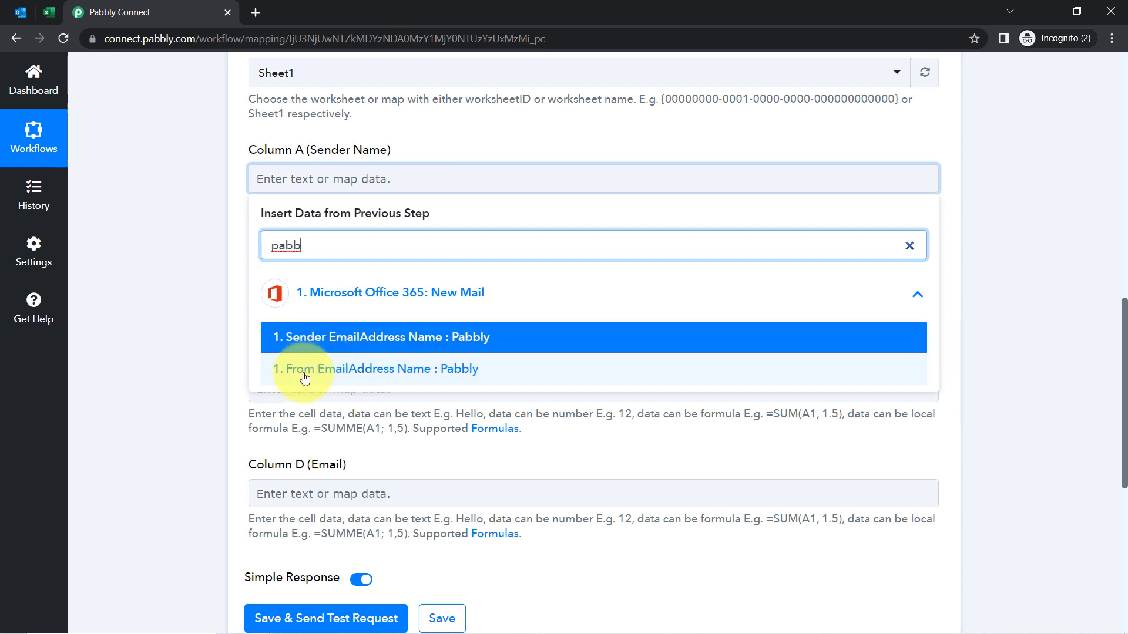
pyautogui.click(340, 374)
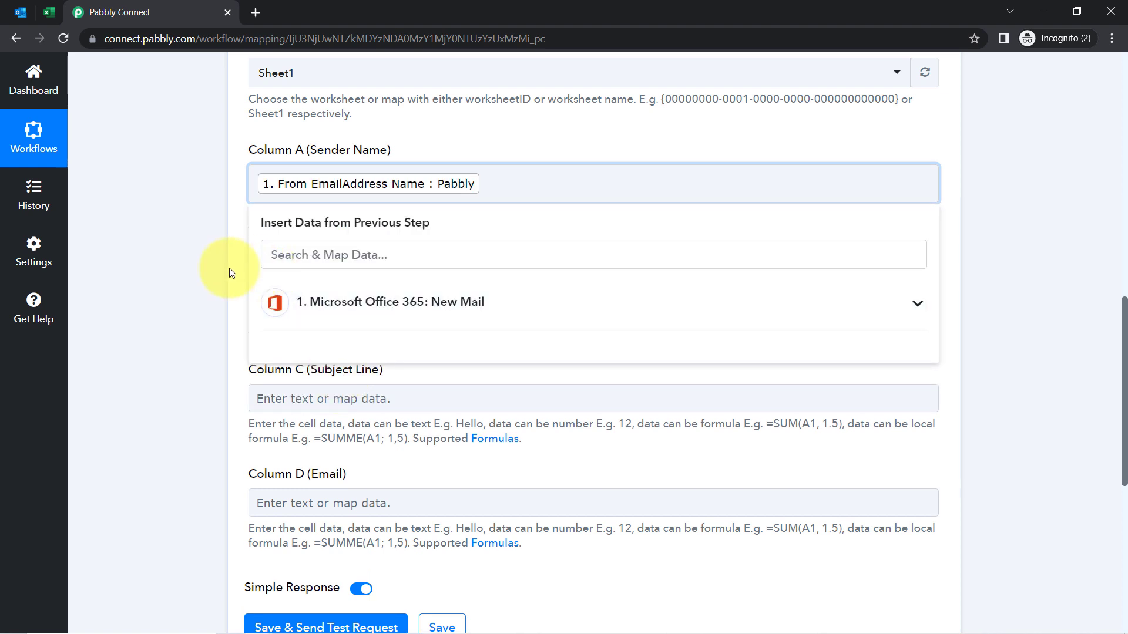
pyautogui.click(226, 267)
# Map Column B (Sender Email) to the trigger's Sender EmailAddress Address, searching the previous step's data for "@"
pyautogui.click(304, 309)
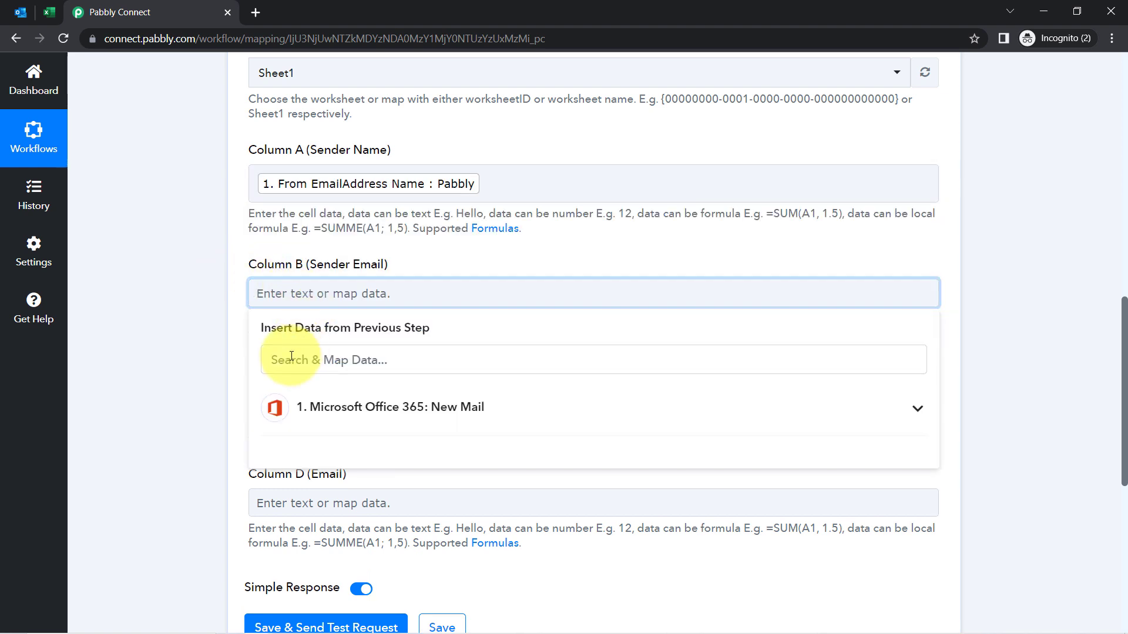
pyautogui.click(291, 356)
pyautogui.write('@')
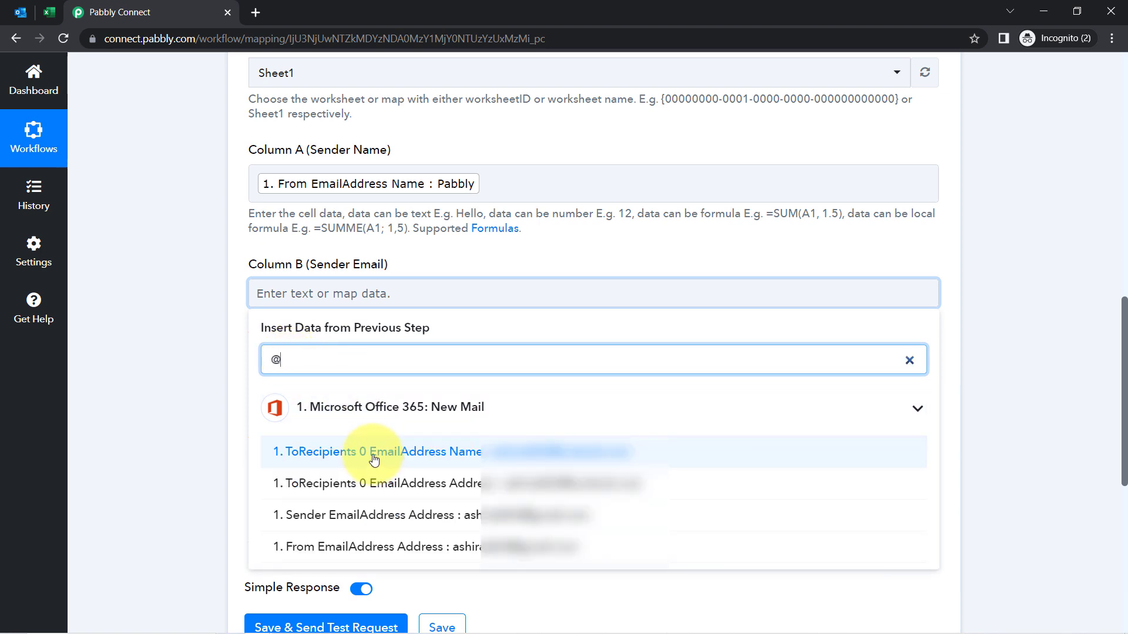
pyautogui.click(424, 516)
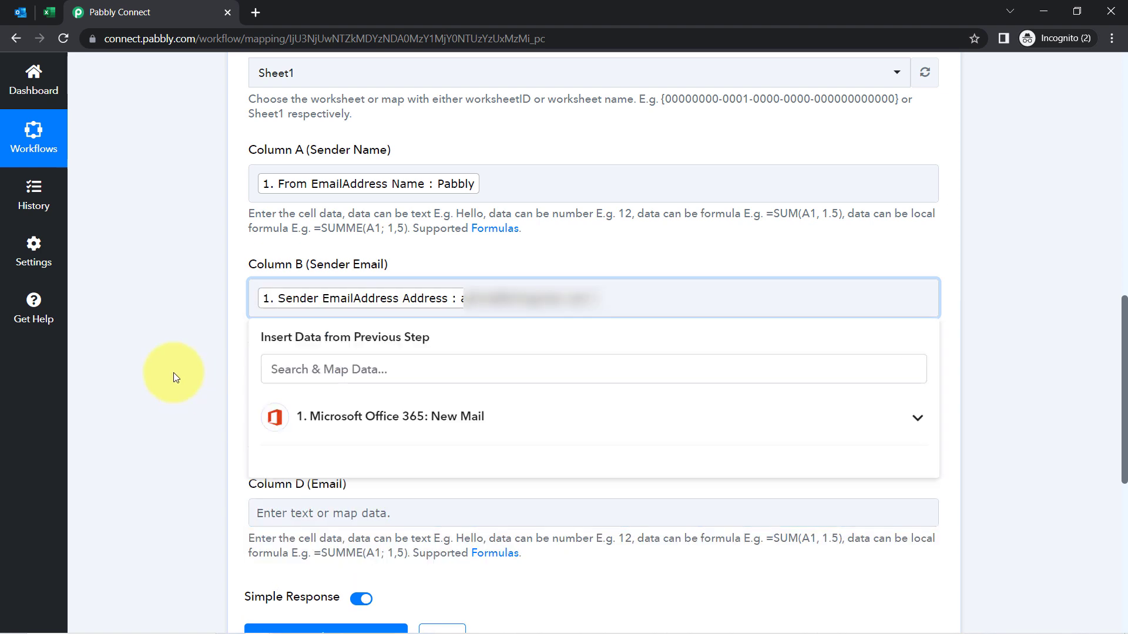
# Map Column C (Subject Line) to the trigger's Subject, searching the previous step's data for "subj"
pyautogui.click(294, 408)
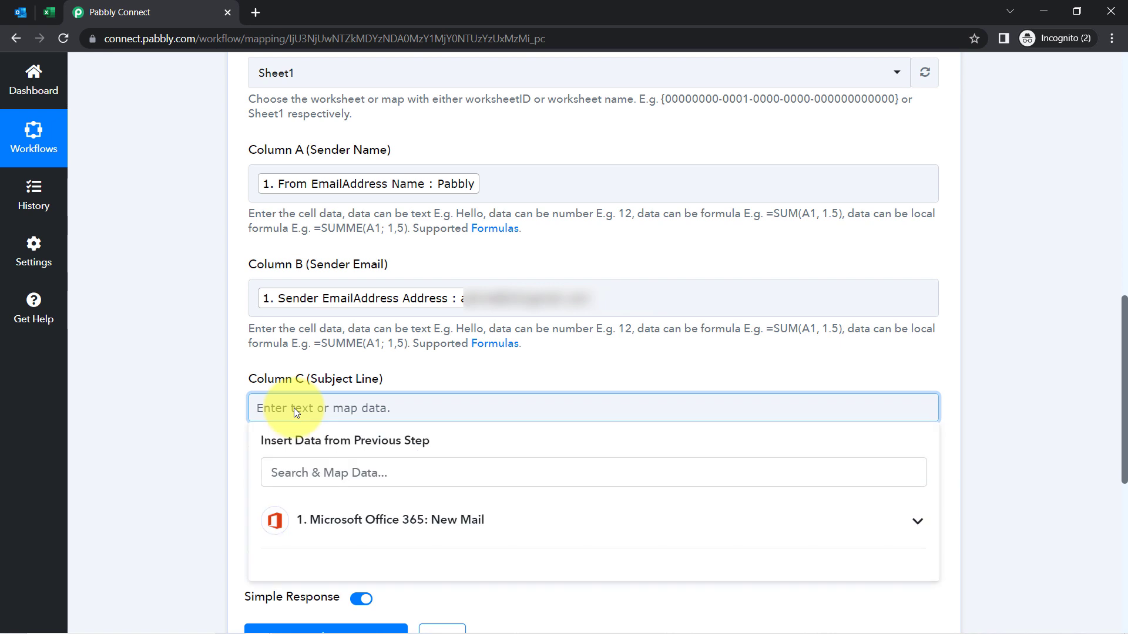
pyautogui.click(294, 470)
pyautogui.write('subj')
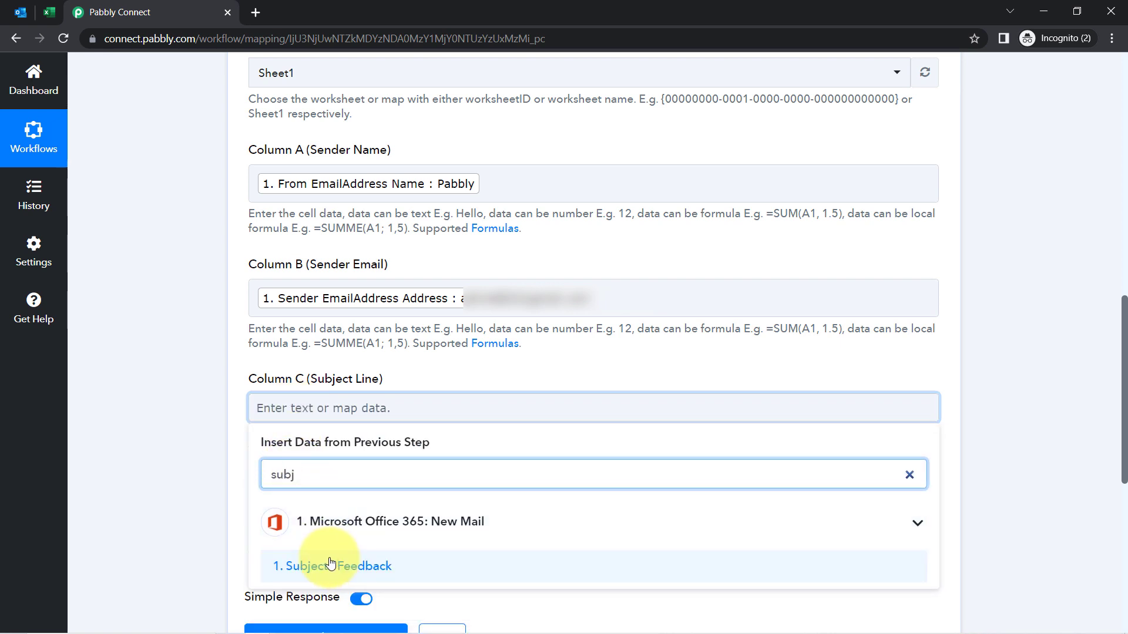
pyautogui.click(331, 563)
pyautogui.click(161, 401)
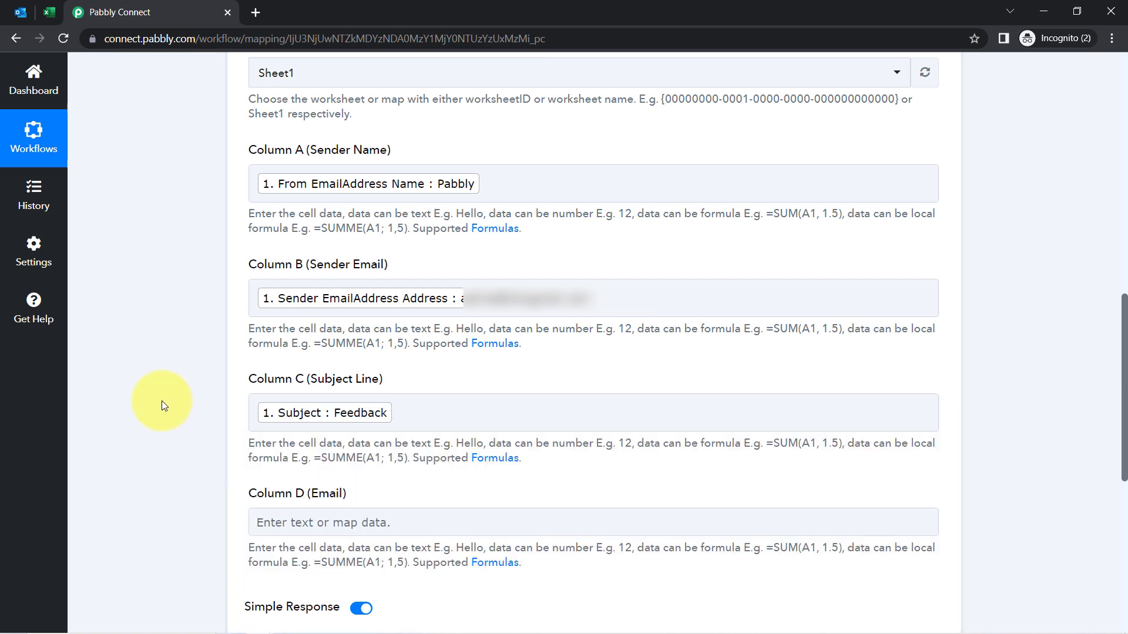
# Map Column D (Email) to the trigger's BodyPreview, searching the previous step's data for "body"
pyautogui.click(297, 521)
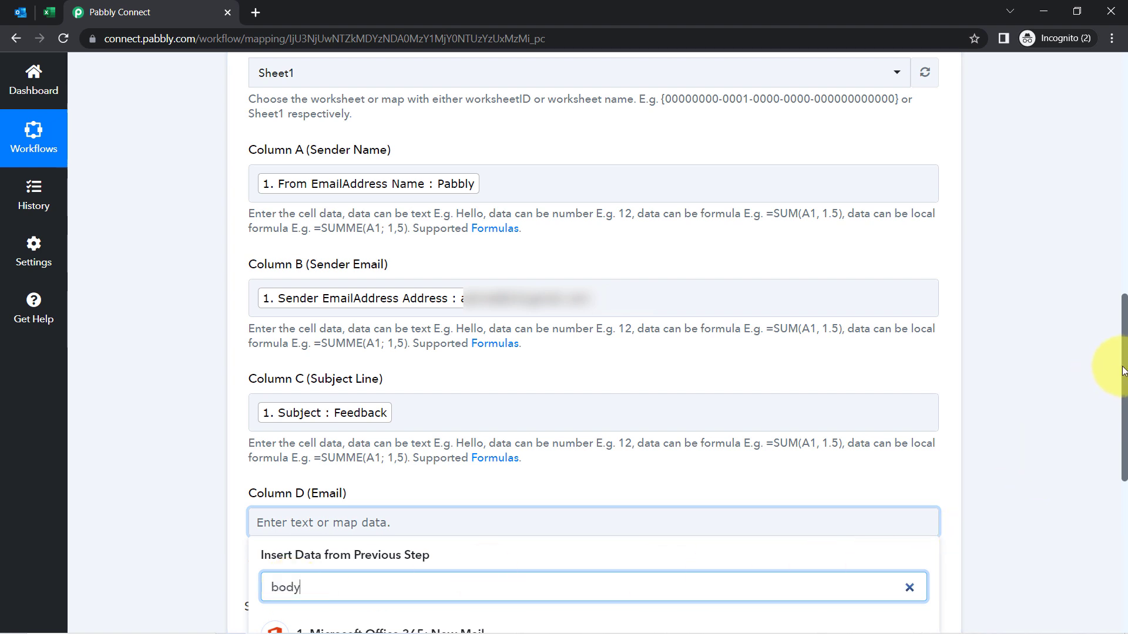
pyautogui.scroll(-5, 1122, 370)
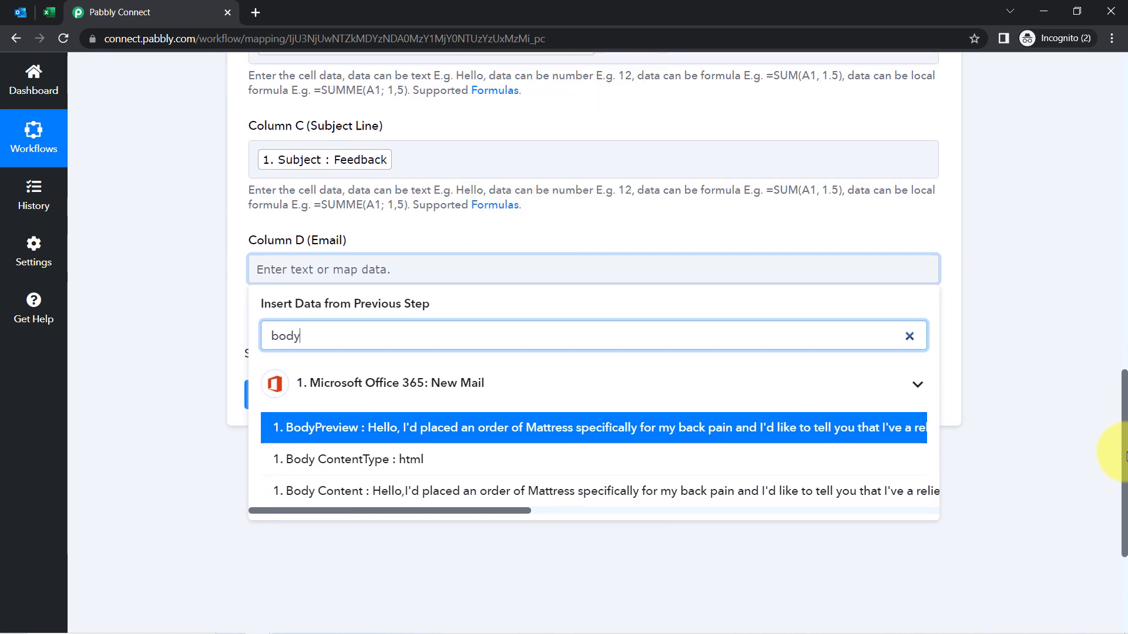
pyautogui.click(426, 411)
pyautogui.click(446, 286)
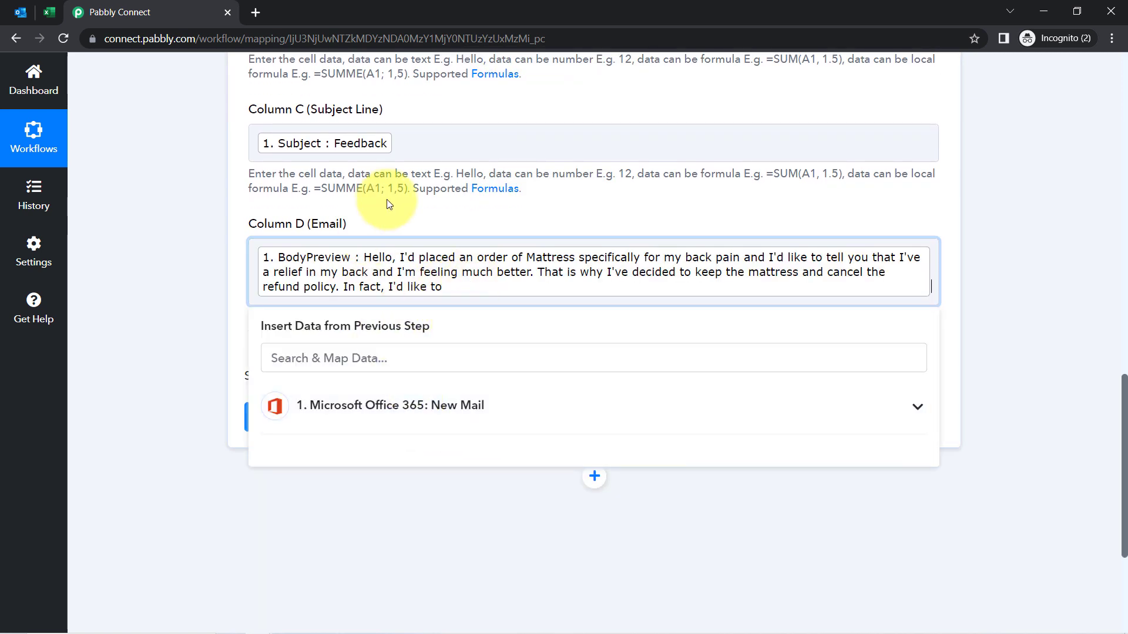
pyautogui.click(438, 152)
pyautogui.write('ffffffff')
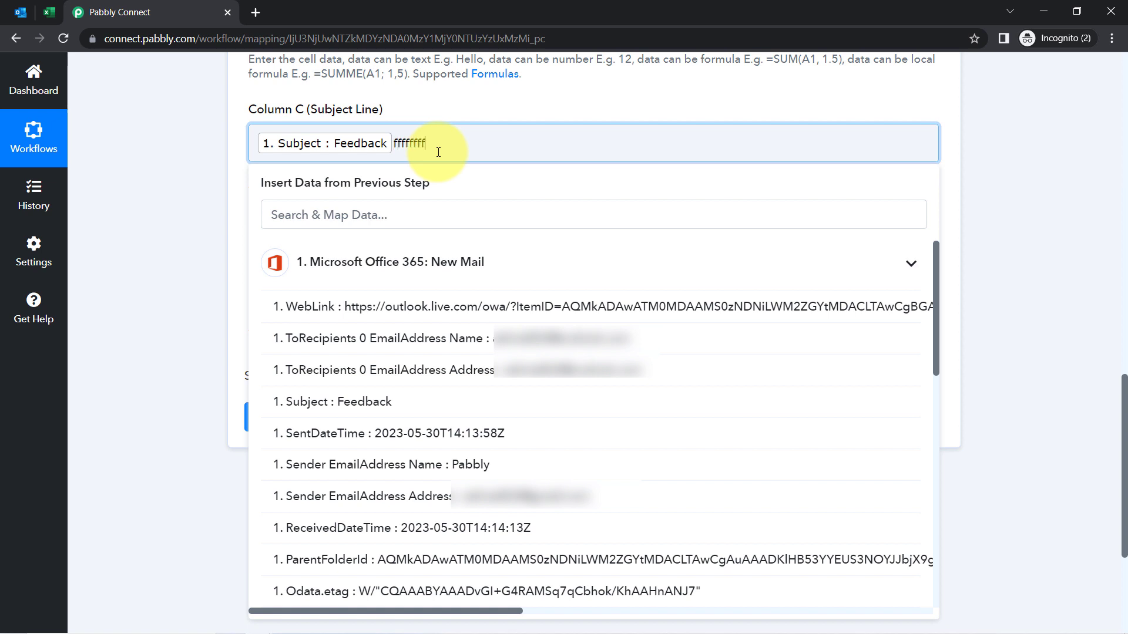
pyautogui.write('f')
pyautogui.moveTo(394, 143); pyautogui.dragTo(444, 145)
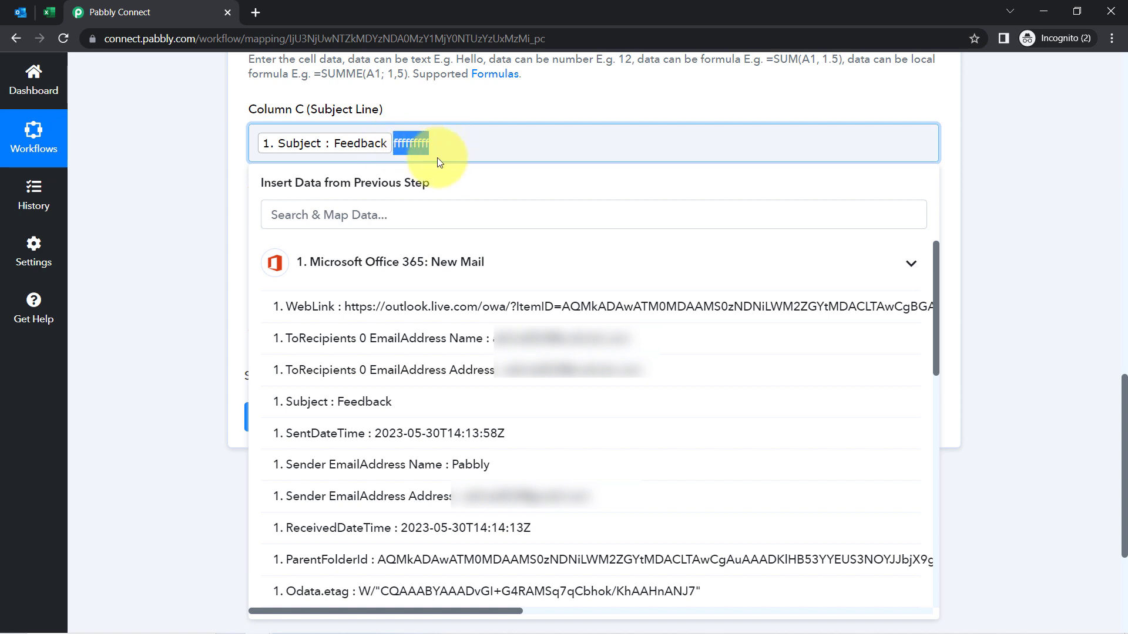
pyautogui.press('BackSpace')
pyautogui.click(220, 193)
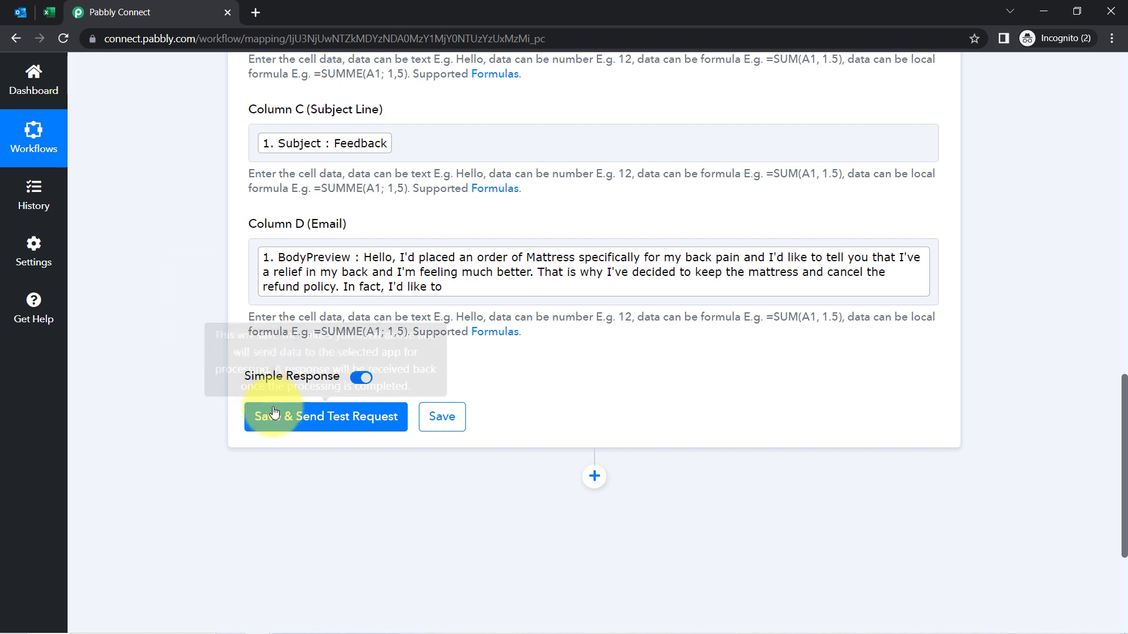
# Save the Excel action with a test request, and reload the Back of Important Emails spreadsheet in Excel to check columns A to D
pyautogui.click(289, 429)
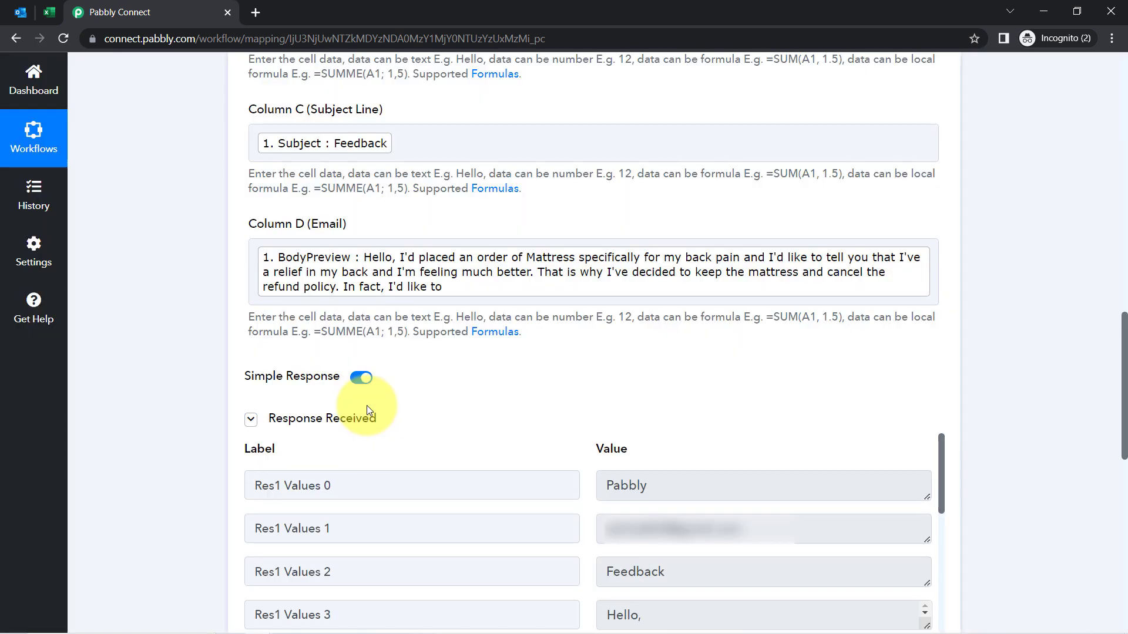
pyautogui.click(43, 16)
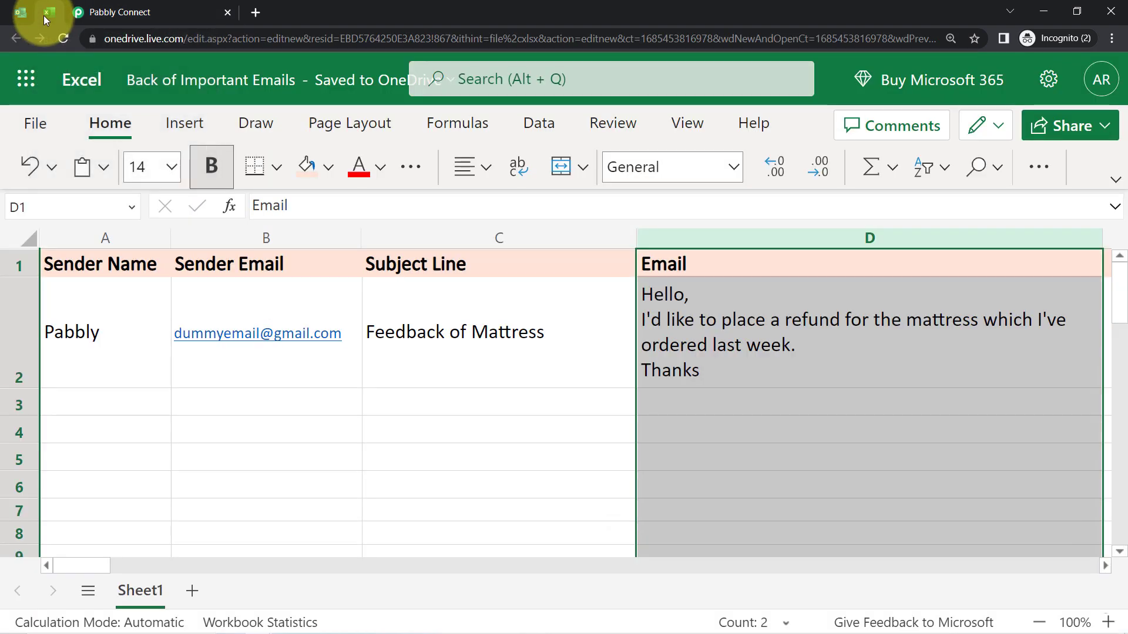
pyautogui.click(63, 38)
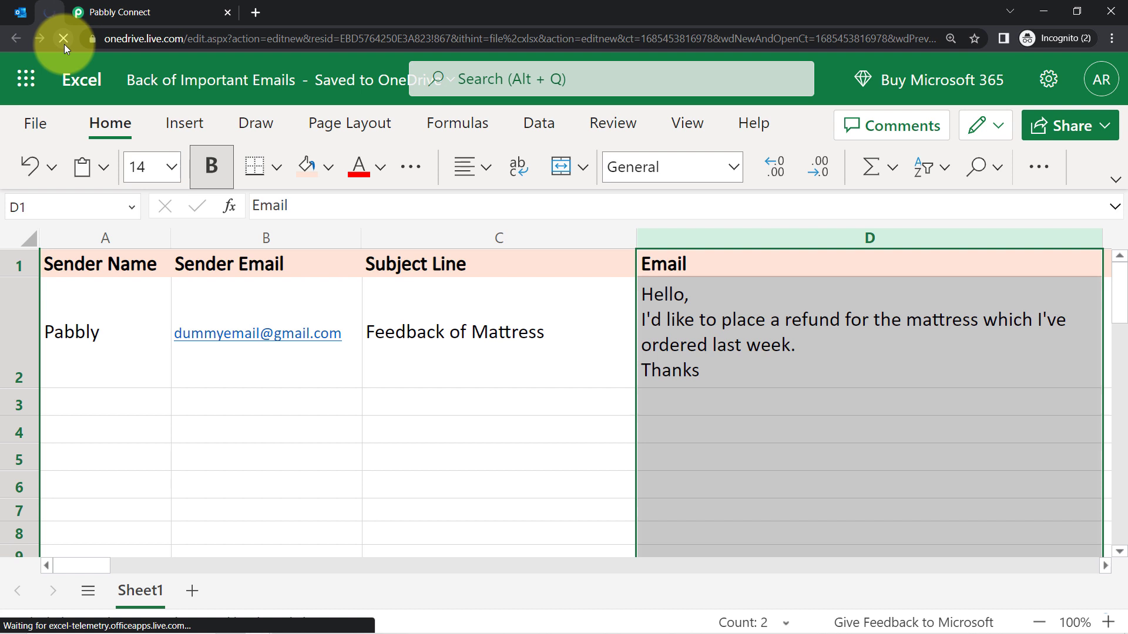
pyautogui.click(55, 81)
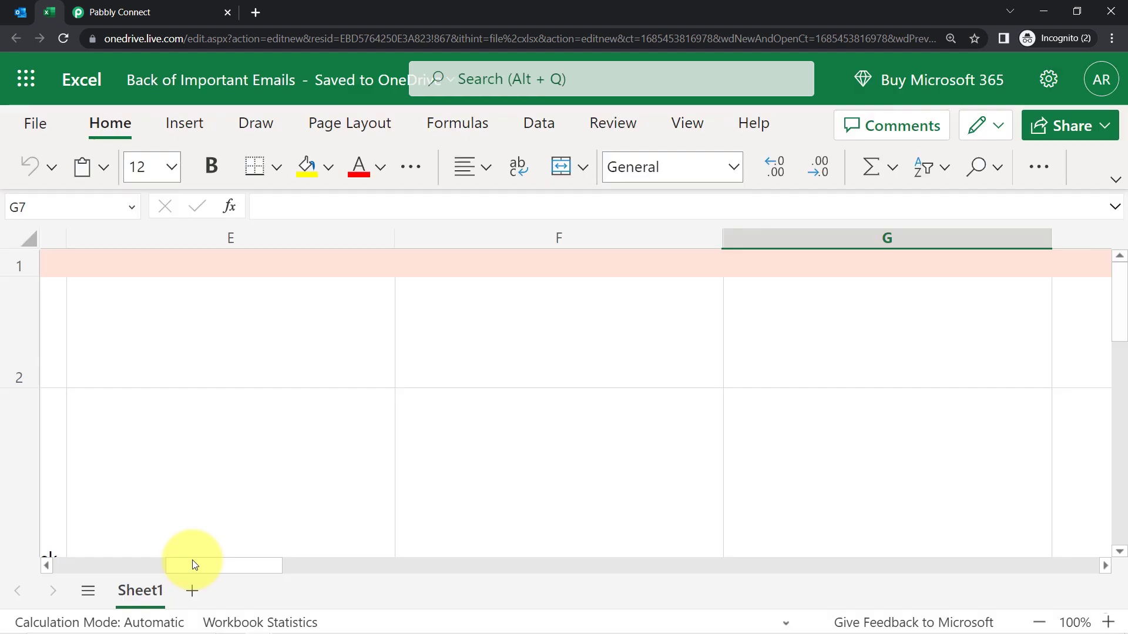
pyautogui.moveTo(192, 563); pyautogui.dragTo(6, 559)
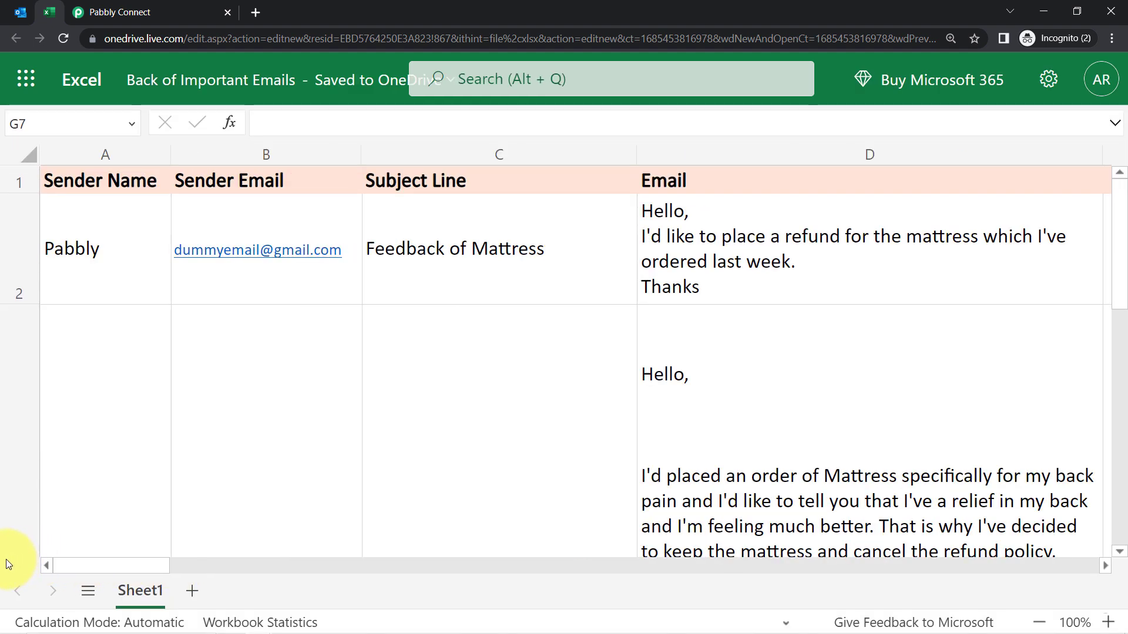
# Reduce the browser zoom of the spreadsheet page and look over the cells of row 3
pyautogui.click(1112, 40)
pyautogui.click(1017, 159)
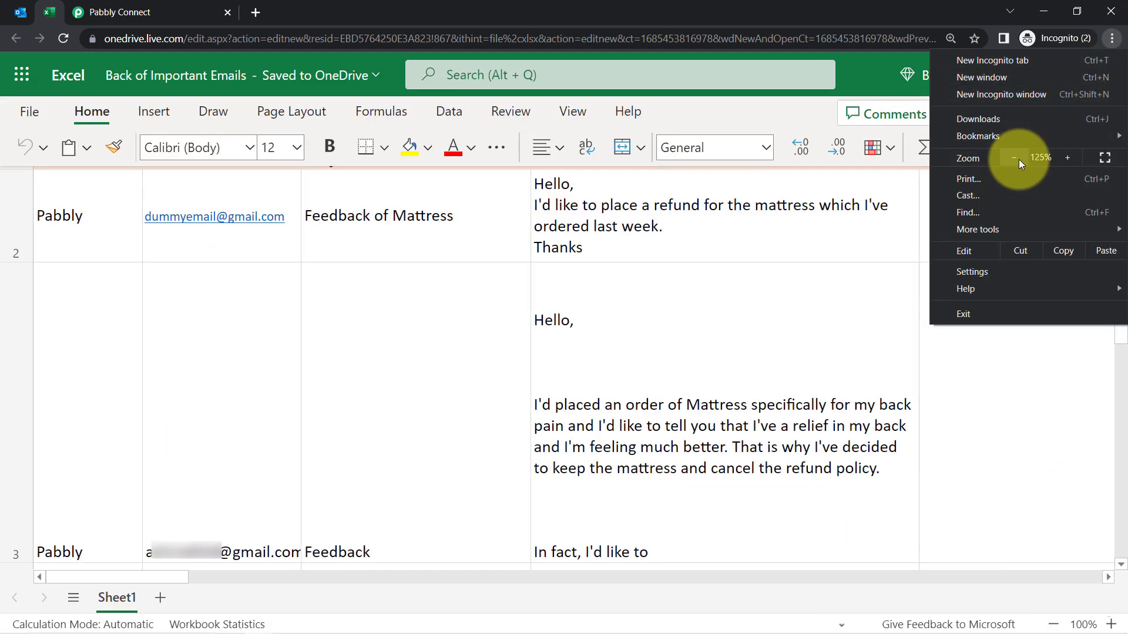
pyautogui.click(1017, 159)
pyautogui.click(385, 433)
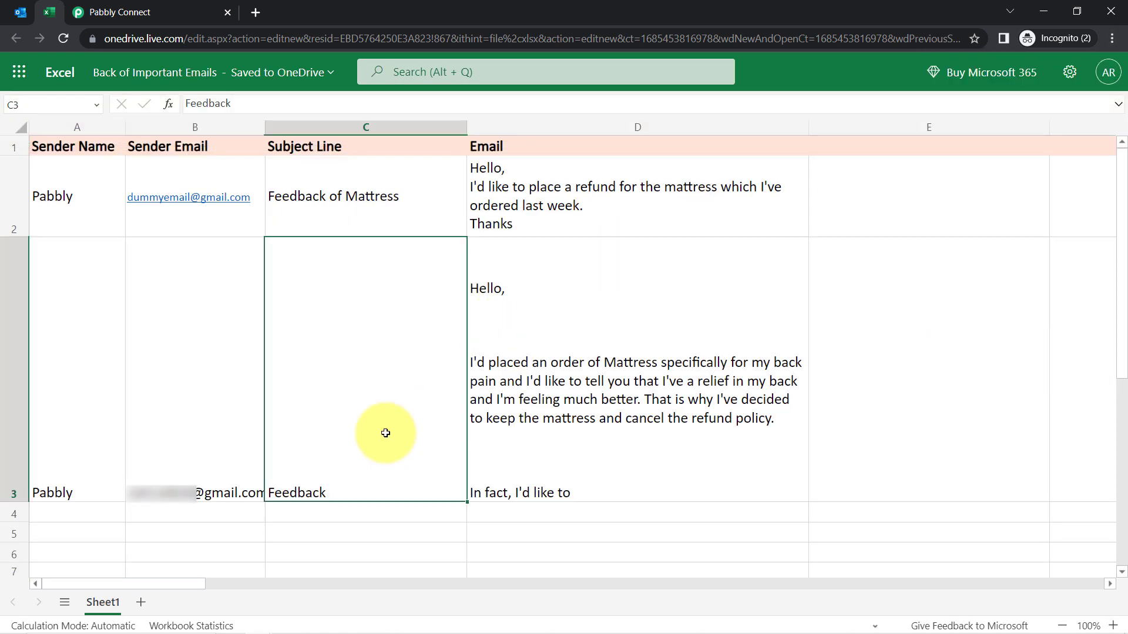
pyautogui.press('Left')
pyautogui.press('Left')
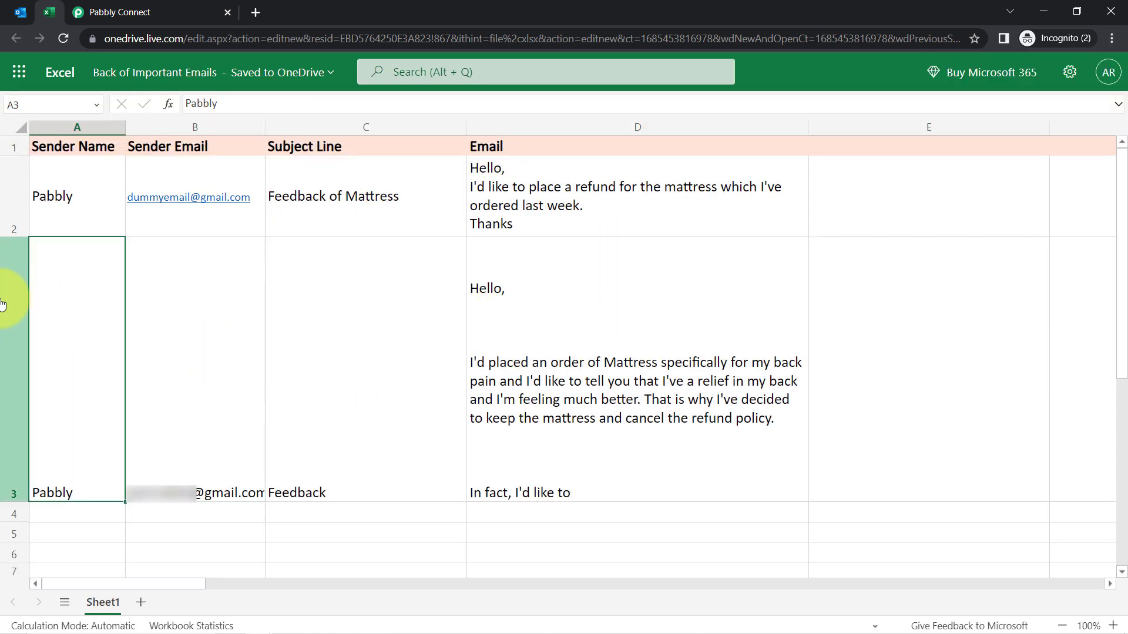
# Reduce the height of row 3 in the worksheet
pyautogui.click(3, 304)
pyautogui.moveTo(12, 502); pyautogui.dragTo(14, 382)
pyautogui.click(469, 292)
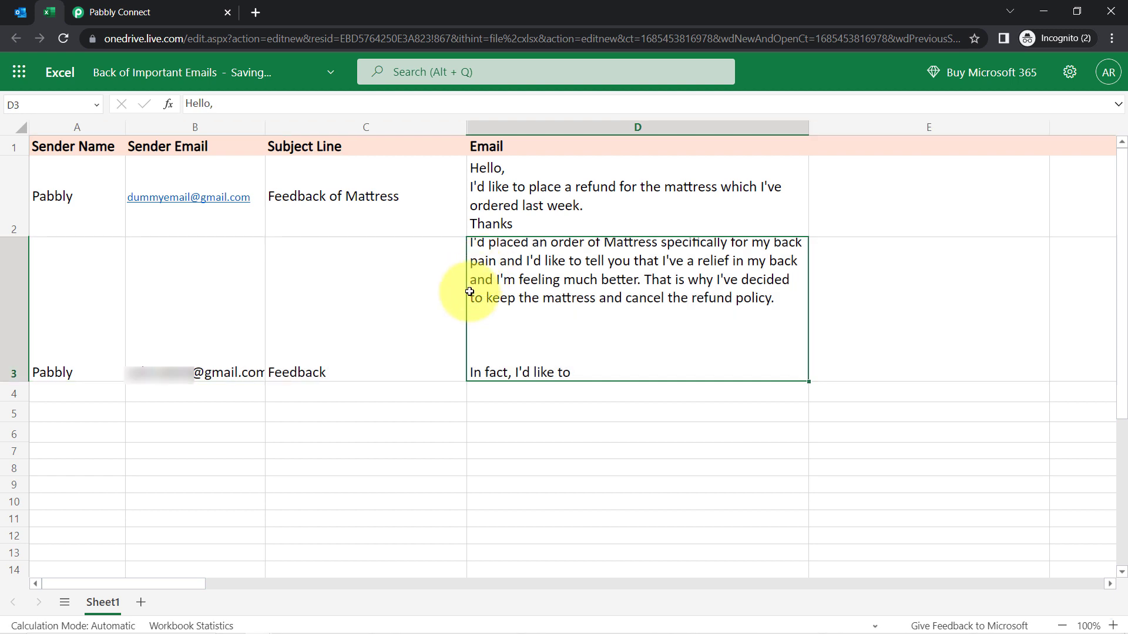
# Check row 3's sender name, sender email and subject line cells in the worksheet
pyautogui.press('Left')
pyautogui.press('Left')
pyautogui.press('Left')
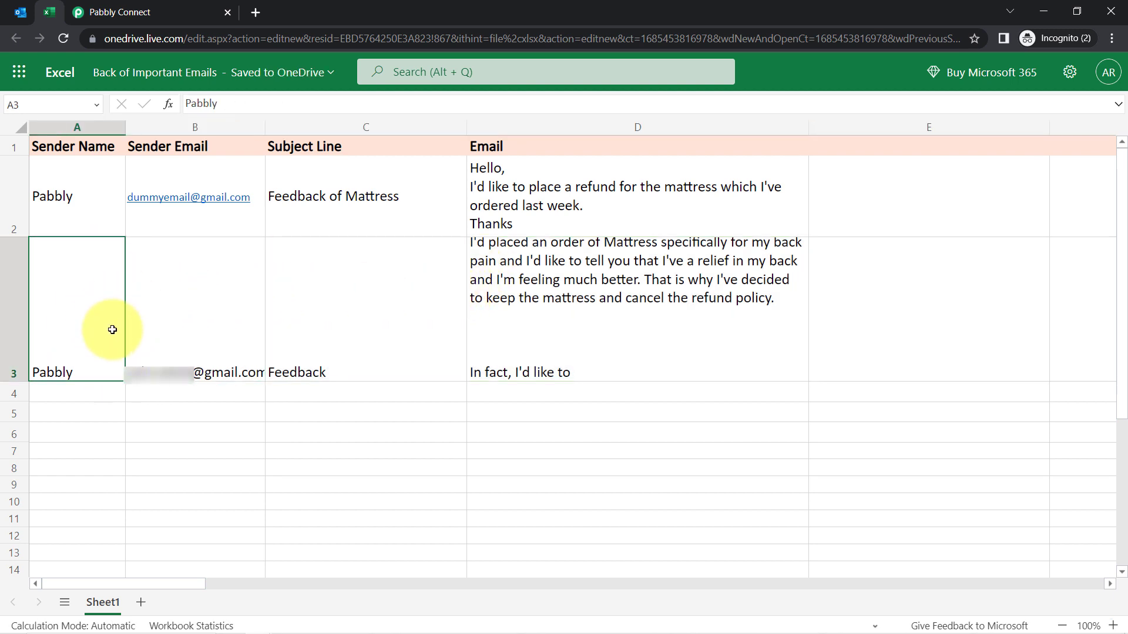
pyautogui.click(187, 289)
pyautogui.click(315, 284)
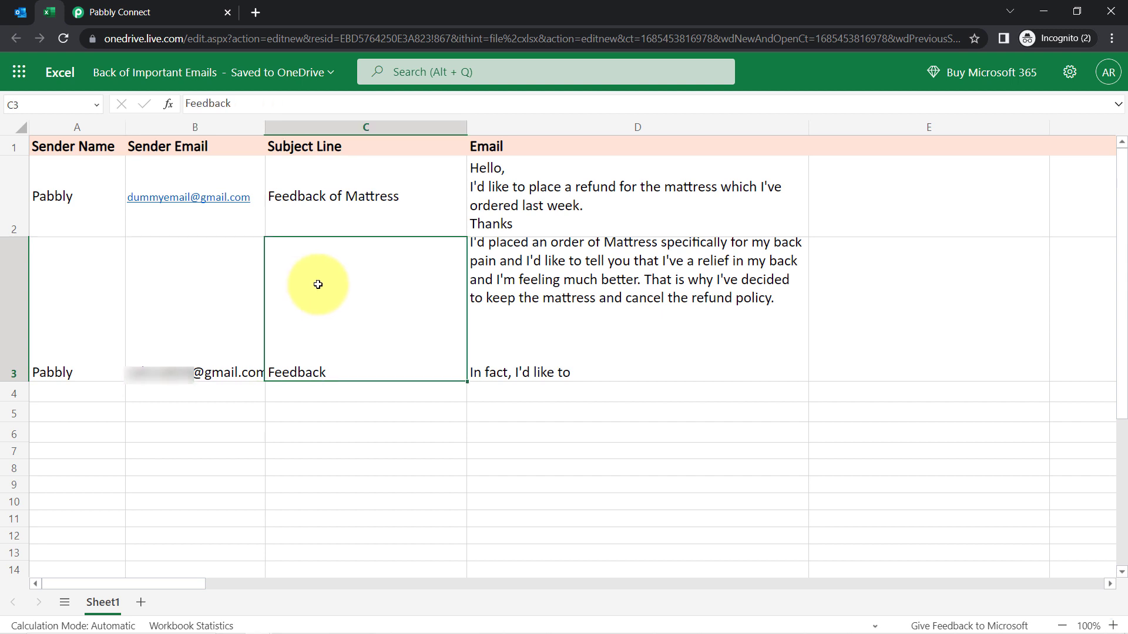
pyautogui.click(787, 78)
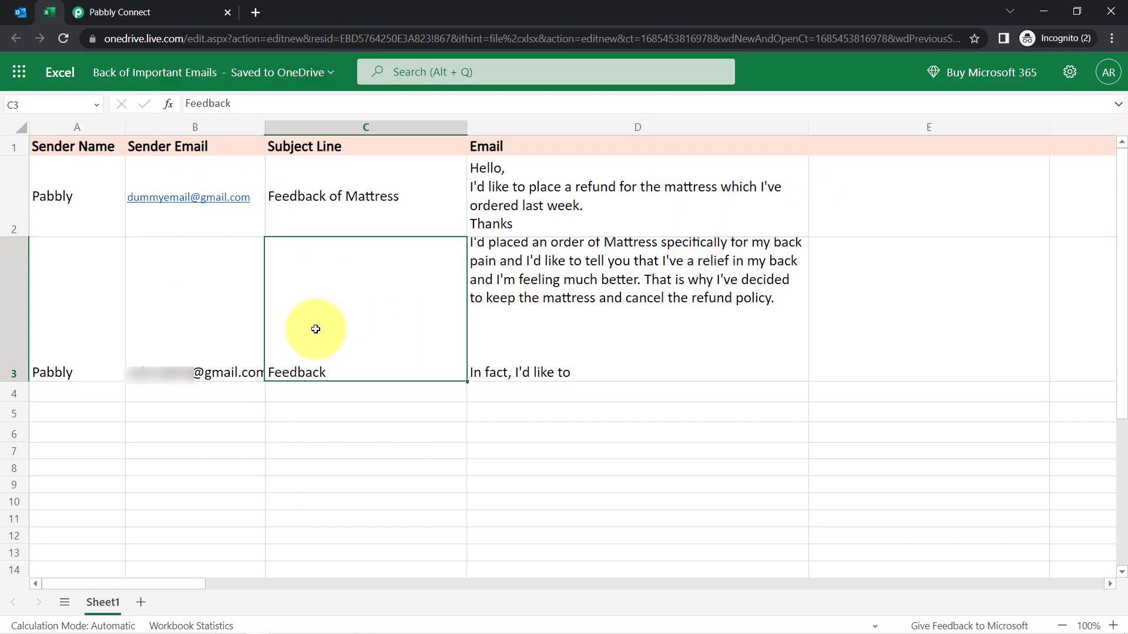
# View the "Feedback" email in Outlook for comparison and go back to the action's column mappings in Pabbly Connect
pyautogui.click(21, 12)
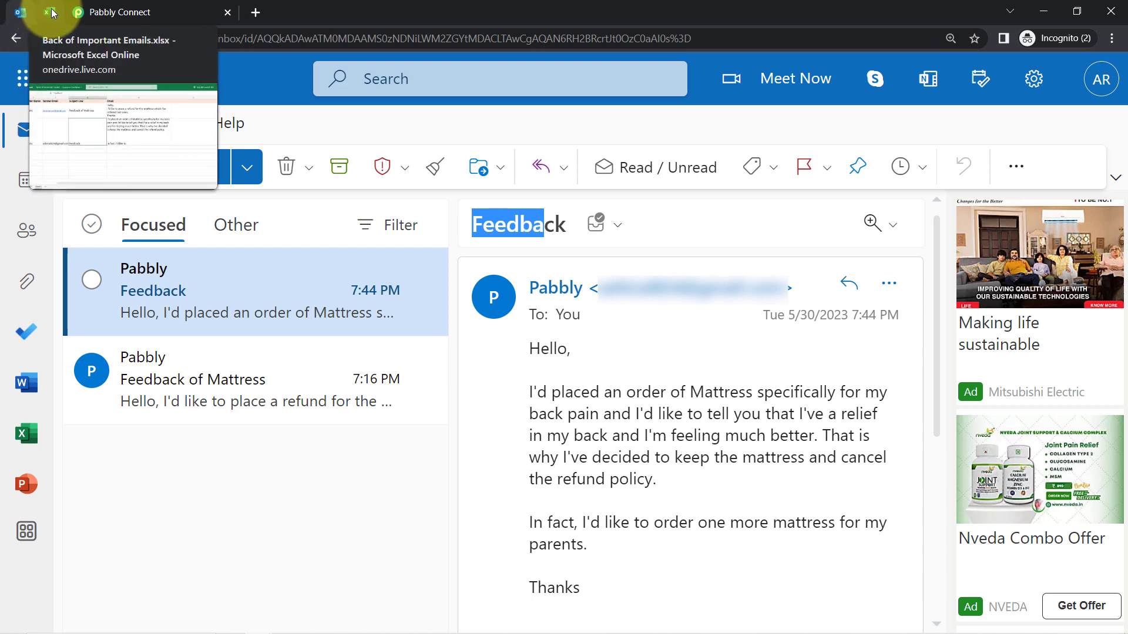
pyautogui.click(105, 12)
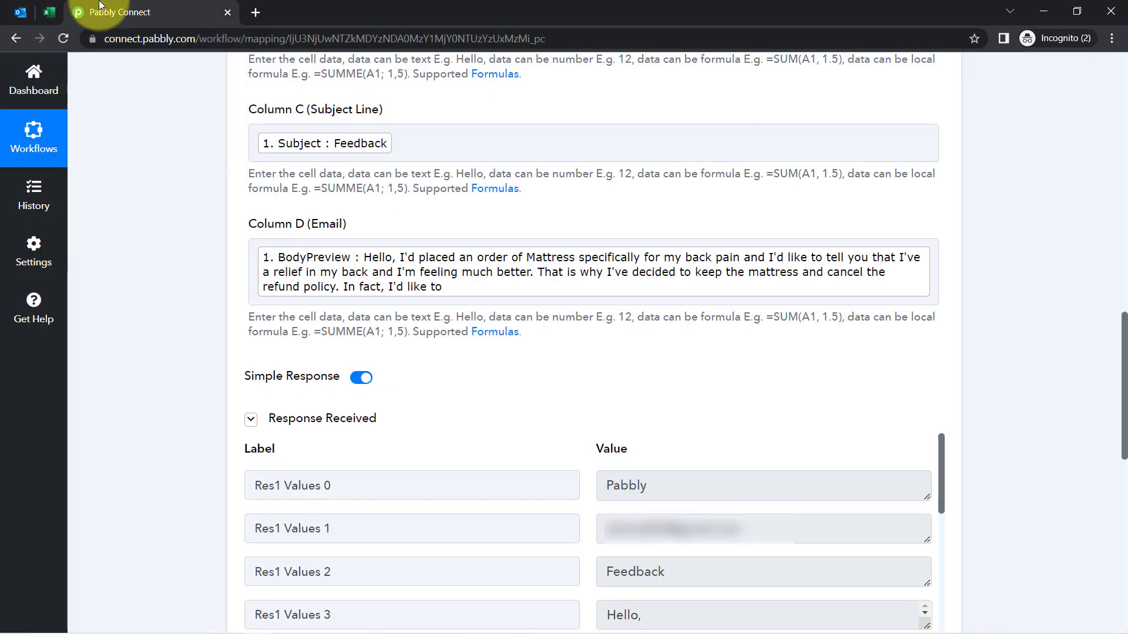
pyautogui.click(353, 146)
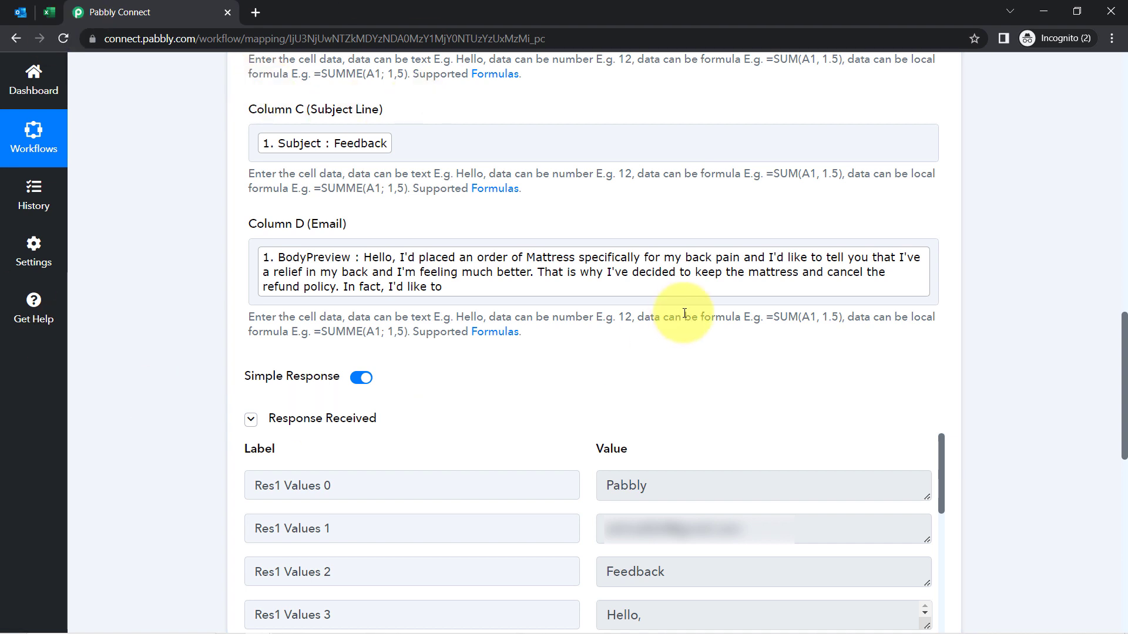
# Collapse the Microsoft Excel action and insert a Filter by Pabbly step between the New Mail trigger and that action
pyautogui.moveTo(1126, 388); pyautogui.dragTo(1107, 189)
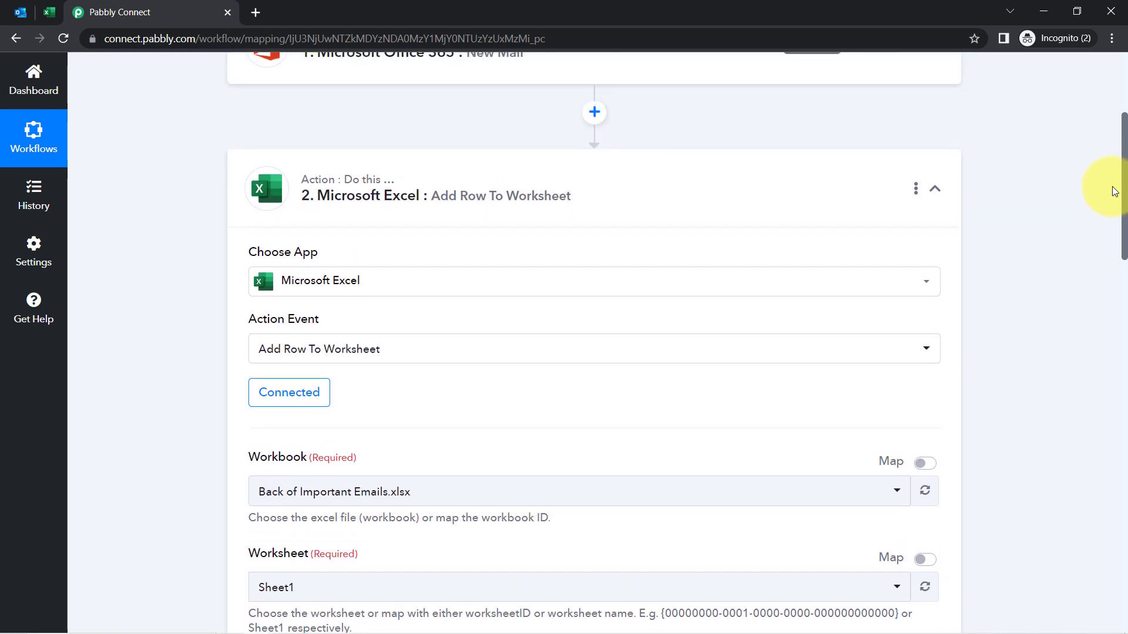
pyautogui.click(506, 203)
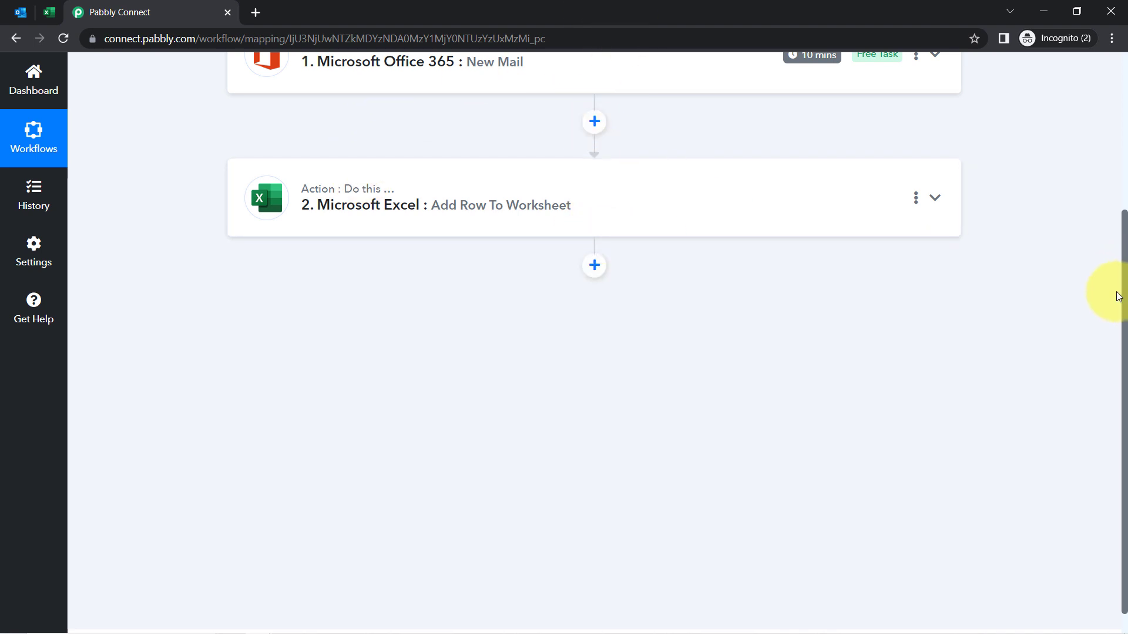
pyautogui.scroll(2, 1125, 271)
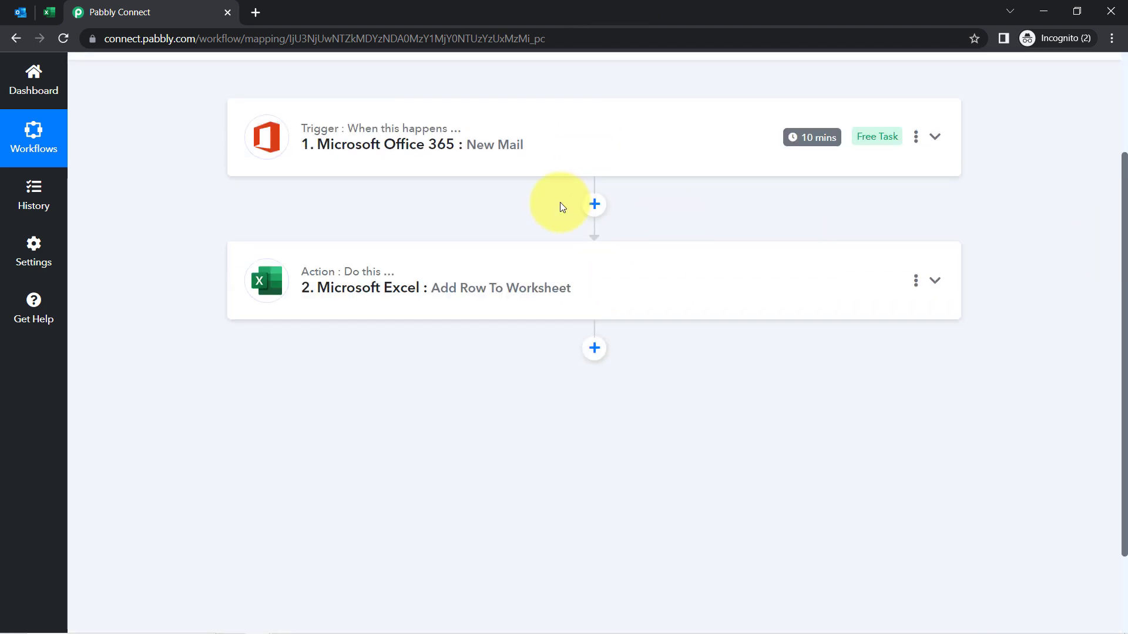
pyautogui.click(592, 209)
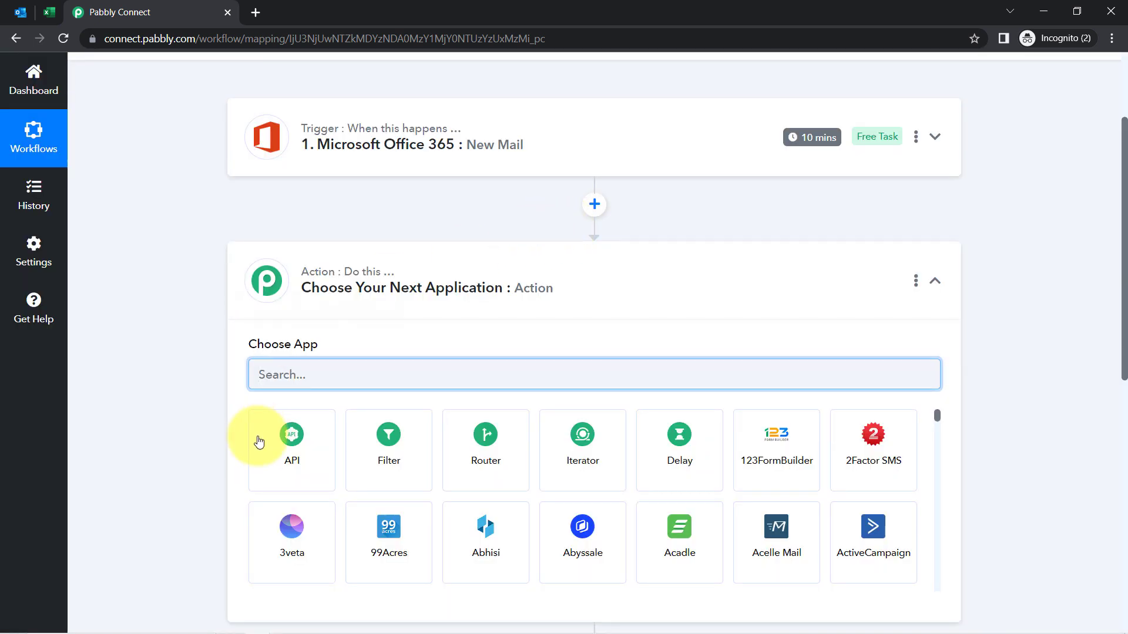
pyautogui.click(390, 435)
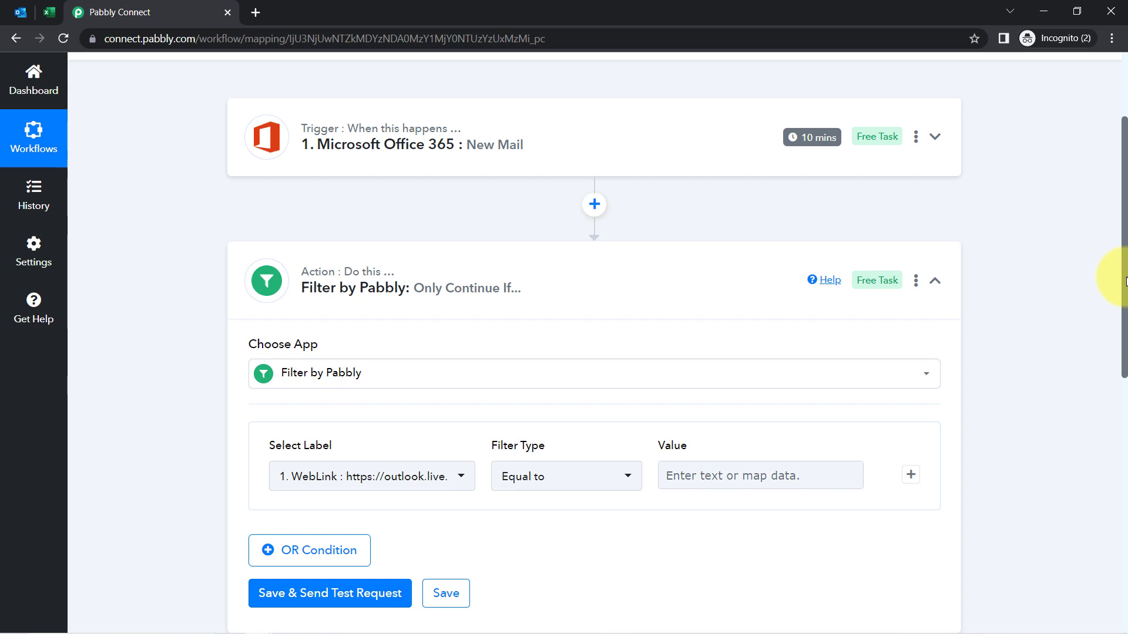
# Set the first filter condition's label to the New Mail trigger's Subject, found by searching for "sub"
pyautogui.moveTo(1125, 282); pyautogui.dragTo(1124, 365)
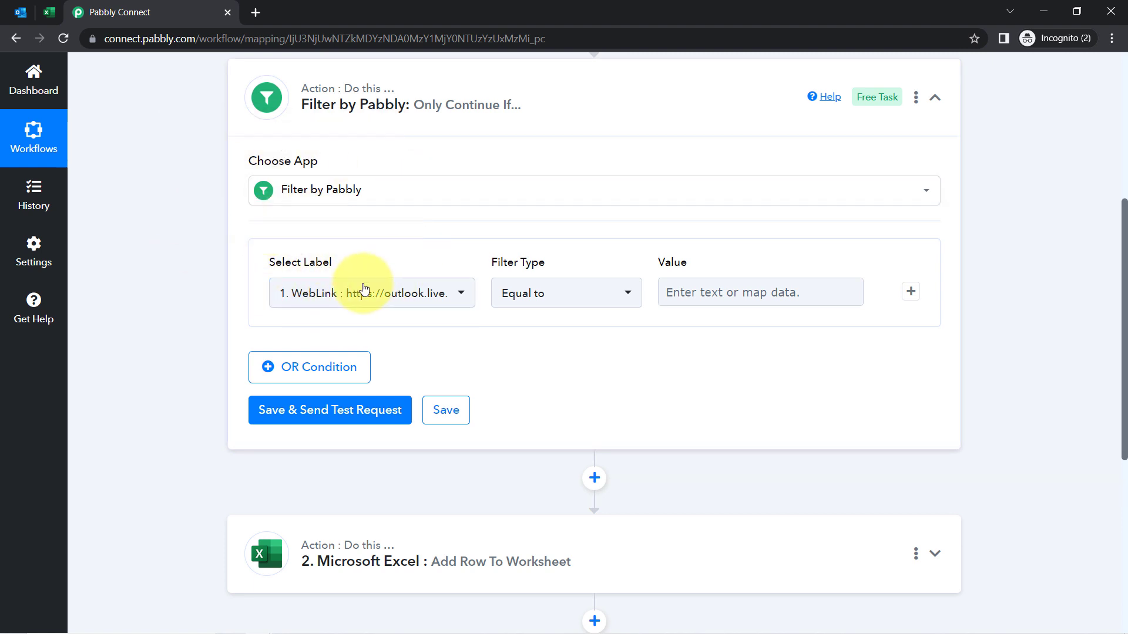
pyautogui.click(321, 302)
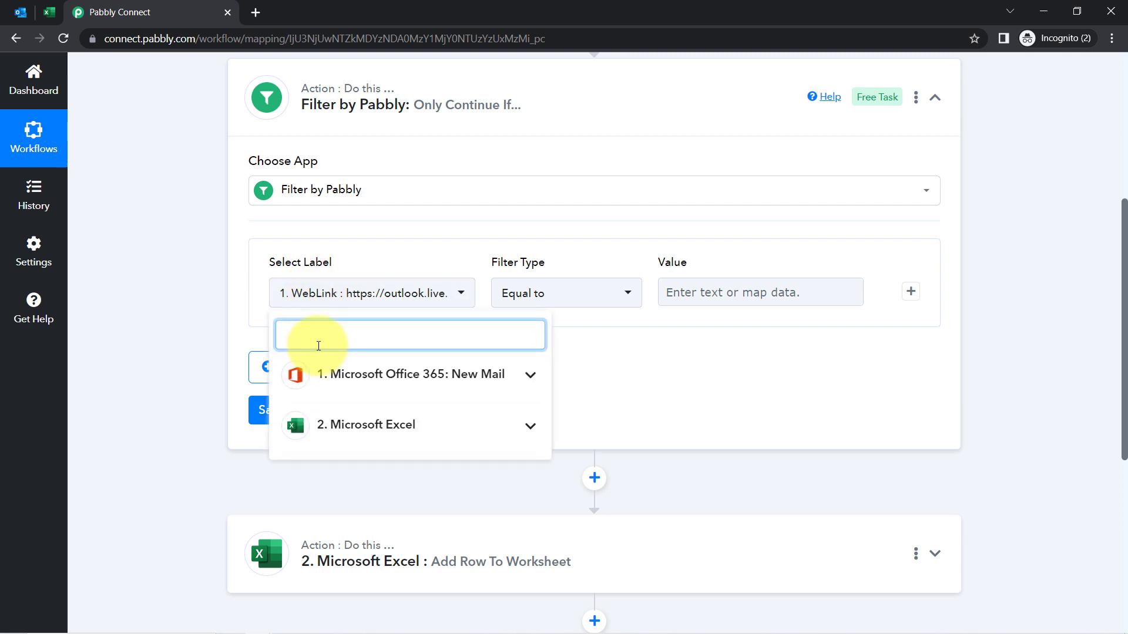
pyautogui.write('sub')
pyautogui.click(335, 374)
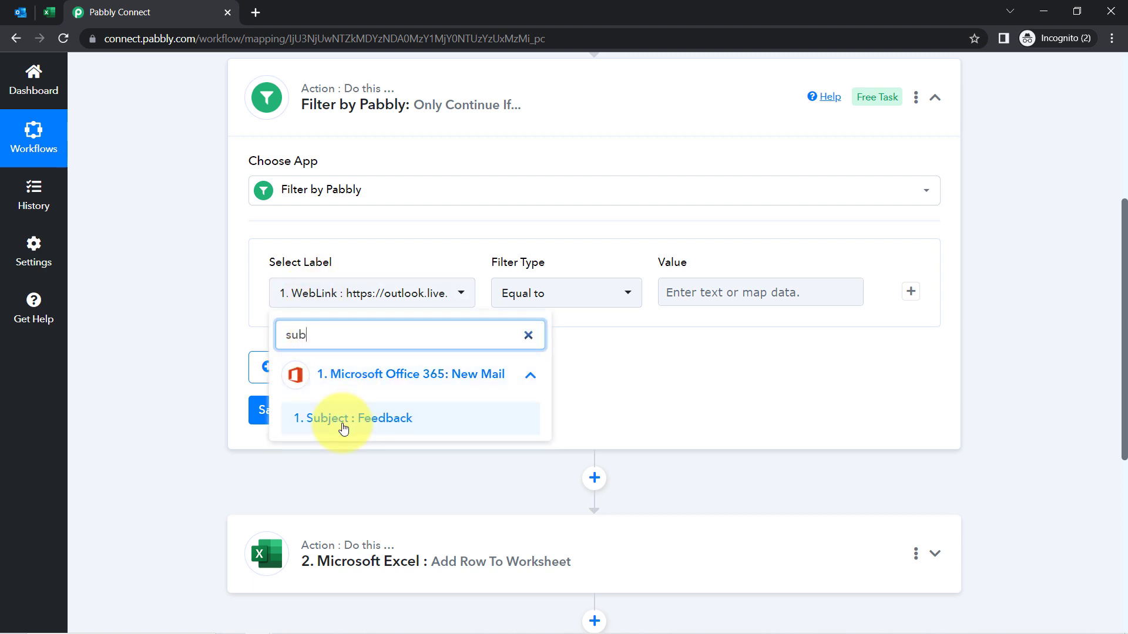
pyautogui.click(336, 419)
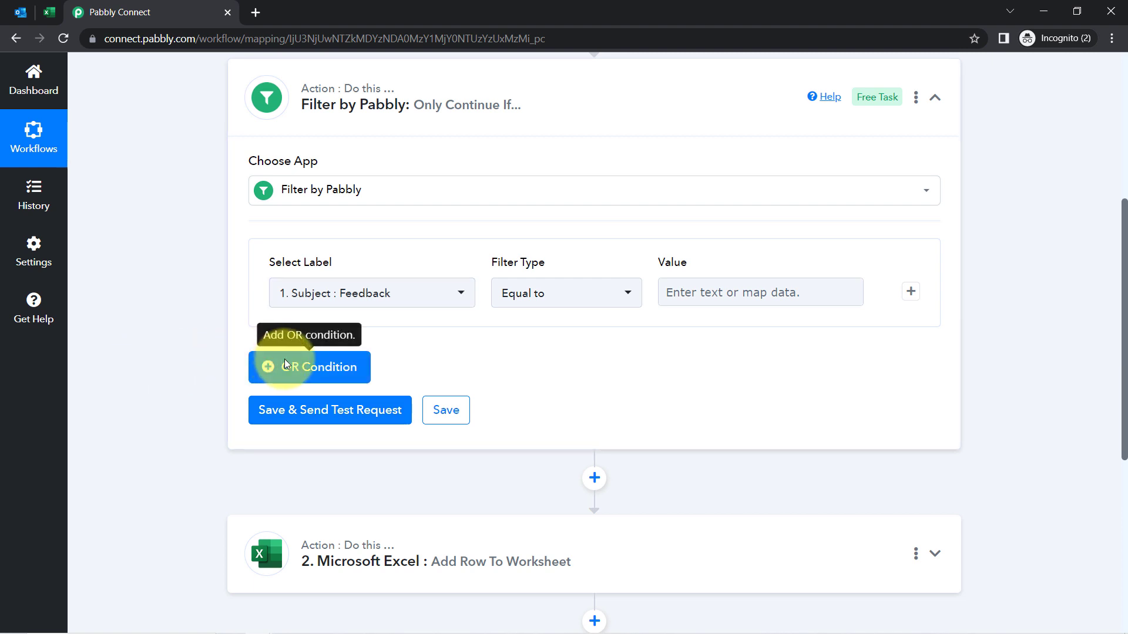
# Add an OR condition to the filter and set its label to the trigger's BodyPreview
pyautogui.click(270, 364)
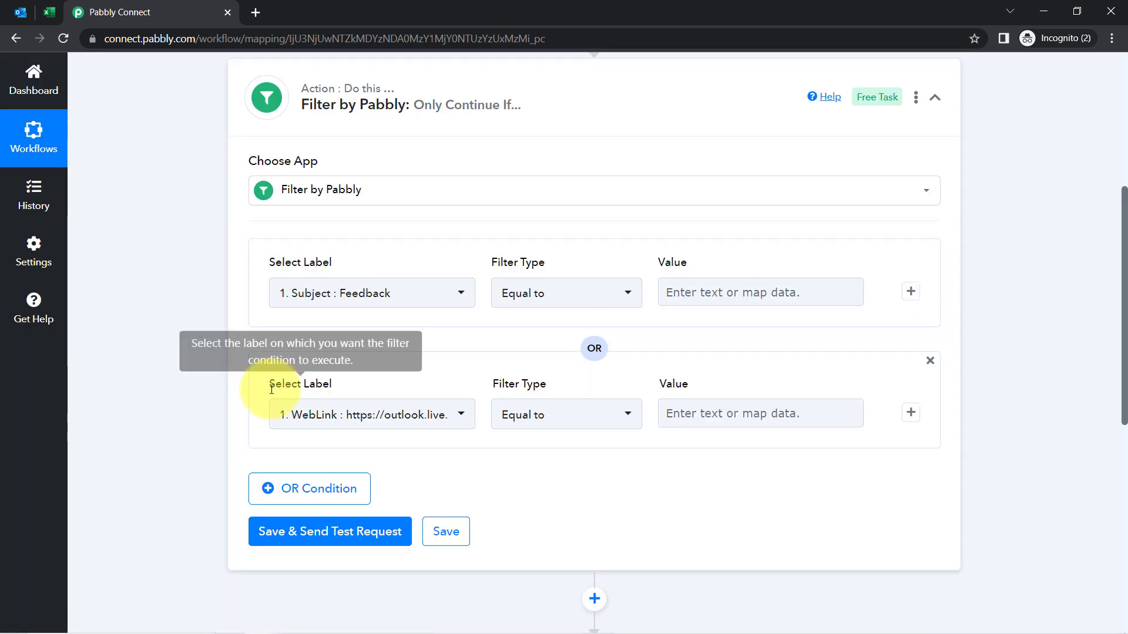
pyautogui.click(284, 415)
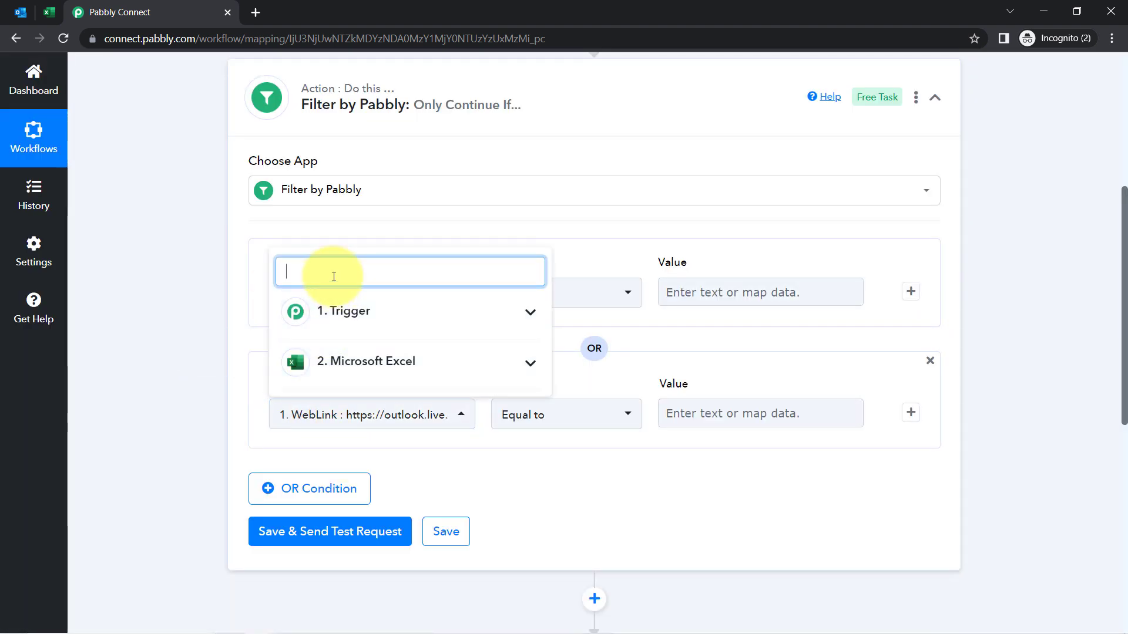
pyautogui.write('bod')
pyautogui.click(321, 336)
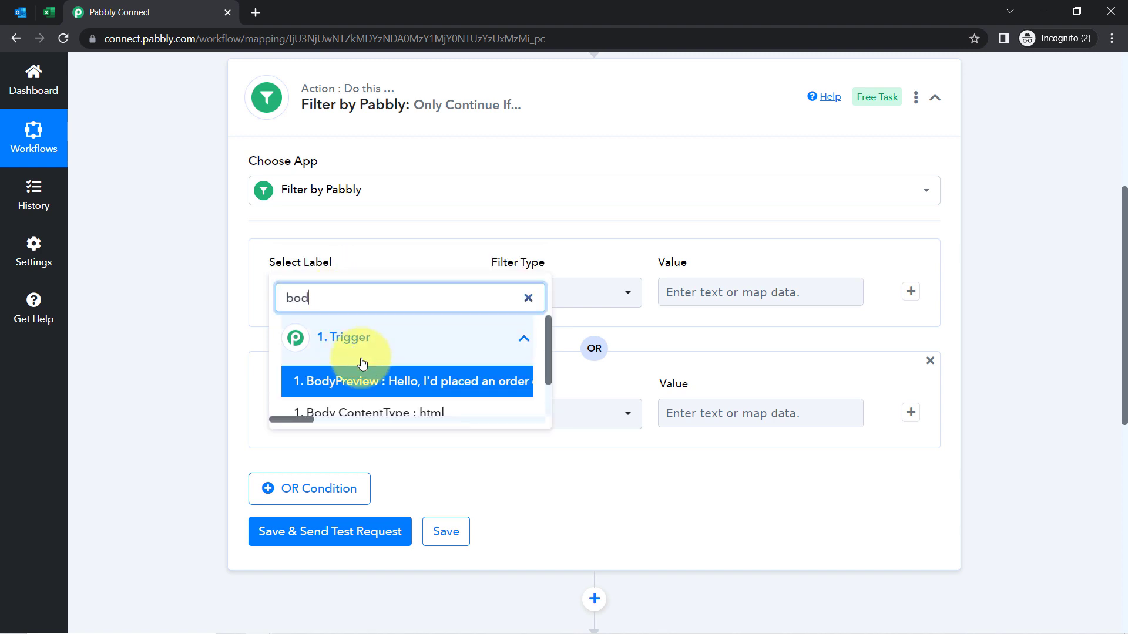
pyautogui.click(406, 386)
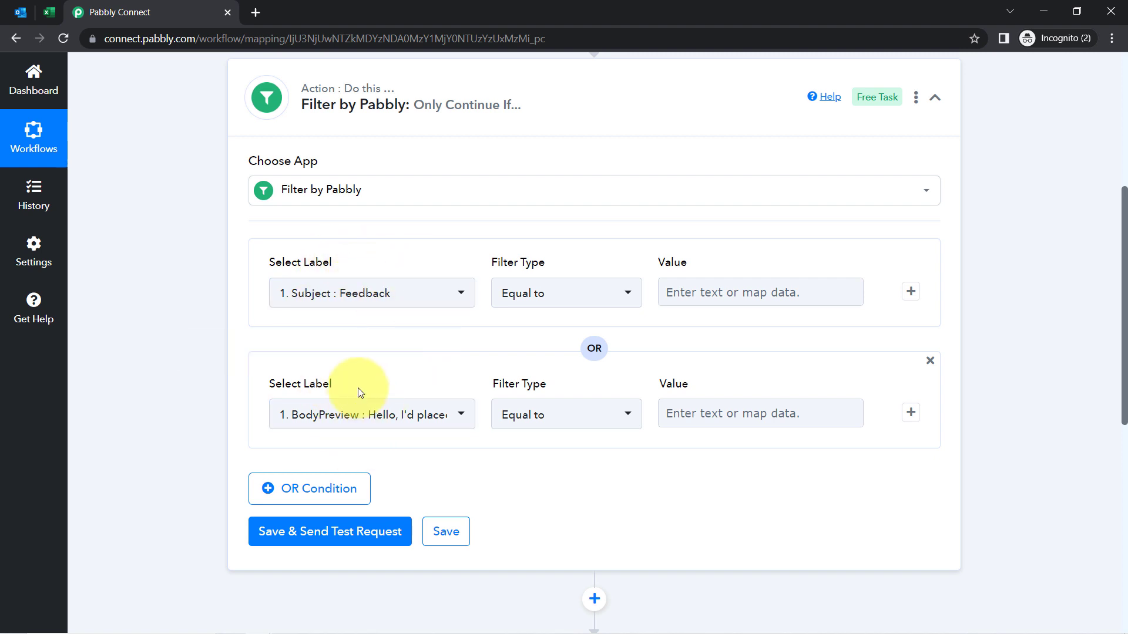
# Set the filter type of both the Subject and BodyPreview conditions to Contains
pyautogui.click(537, 300)
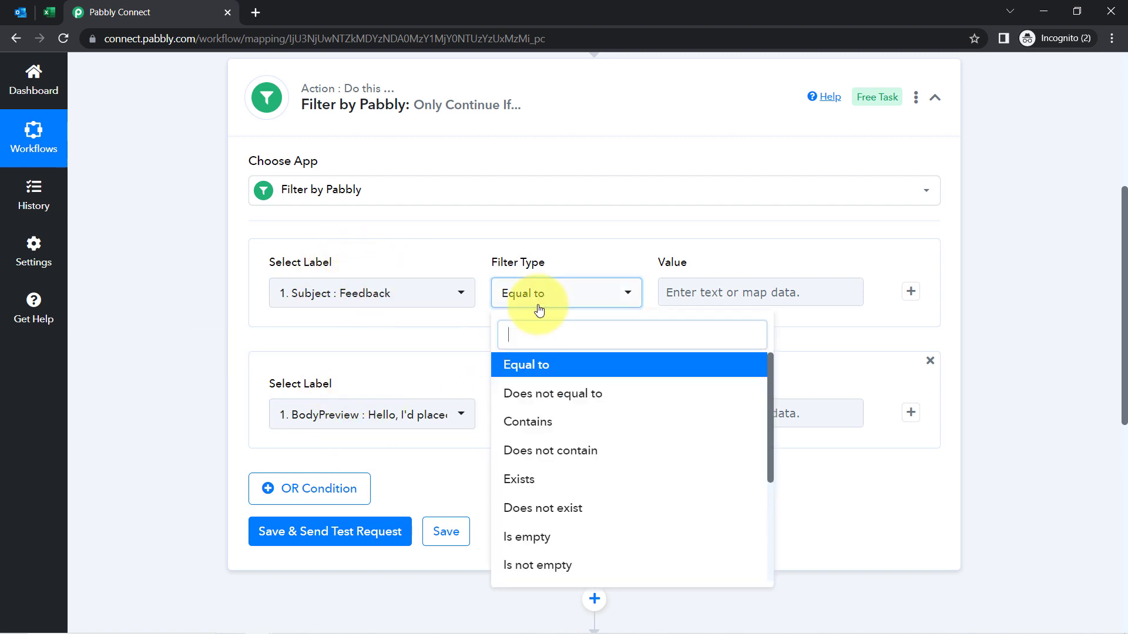
pyautogui.click(516, 421)
pyautogui.click(517, 419)
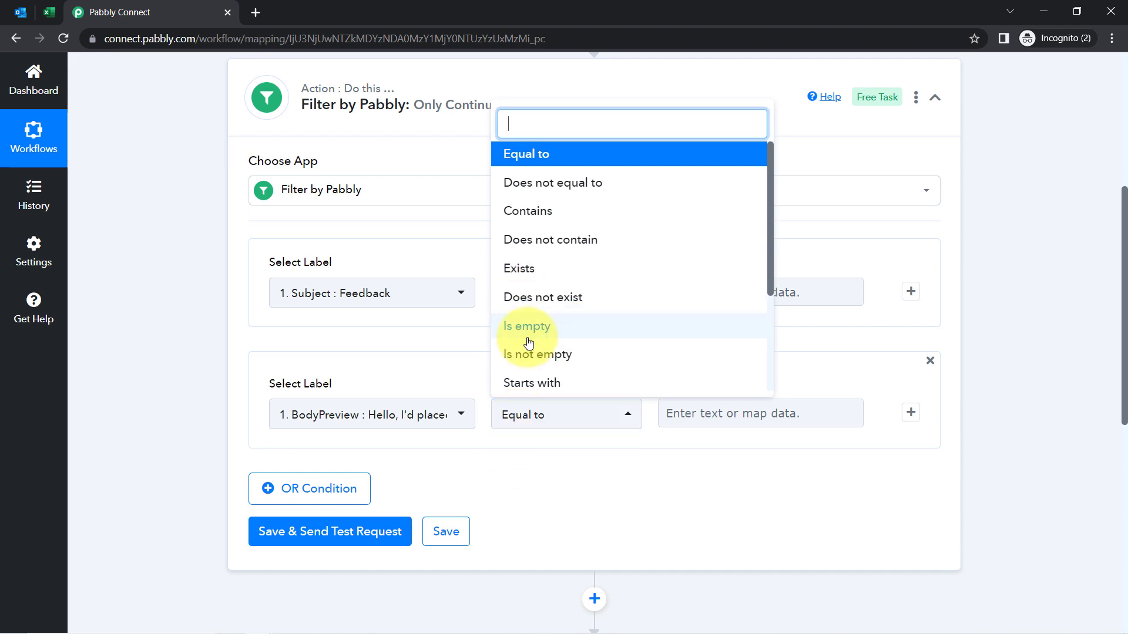
pyautogui.click(522, 212)
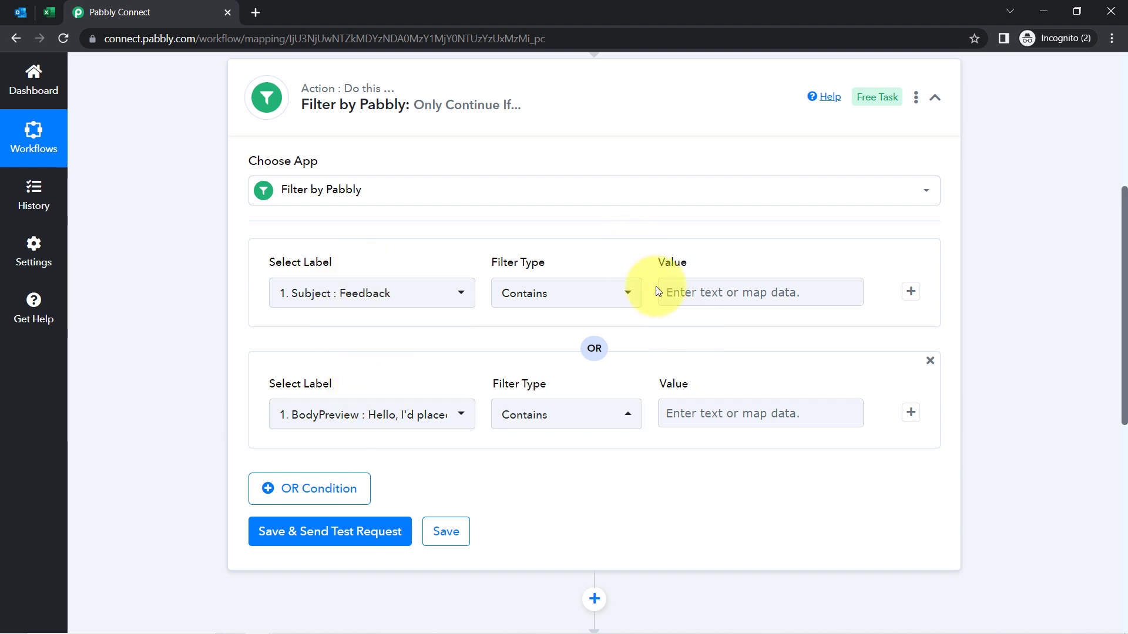
# Enter "feedback" as the value of both the Subject and BodyPreview conditions
pyautogui.click(678, 293)
pyautogui.write('feedback')
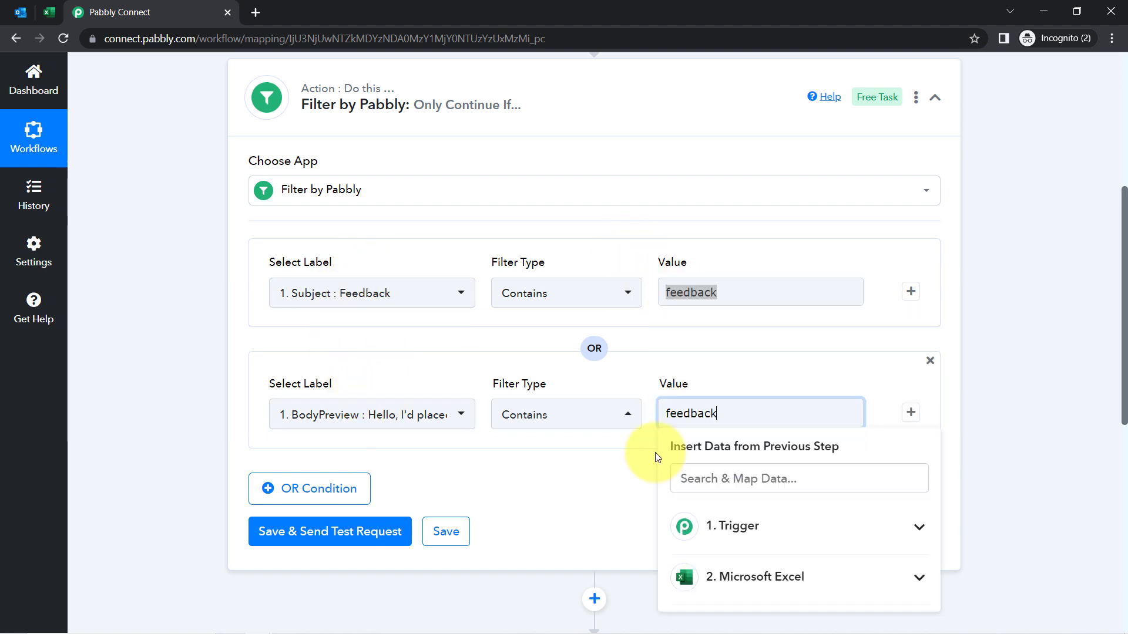
pyautogui.click(465, 460)
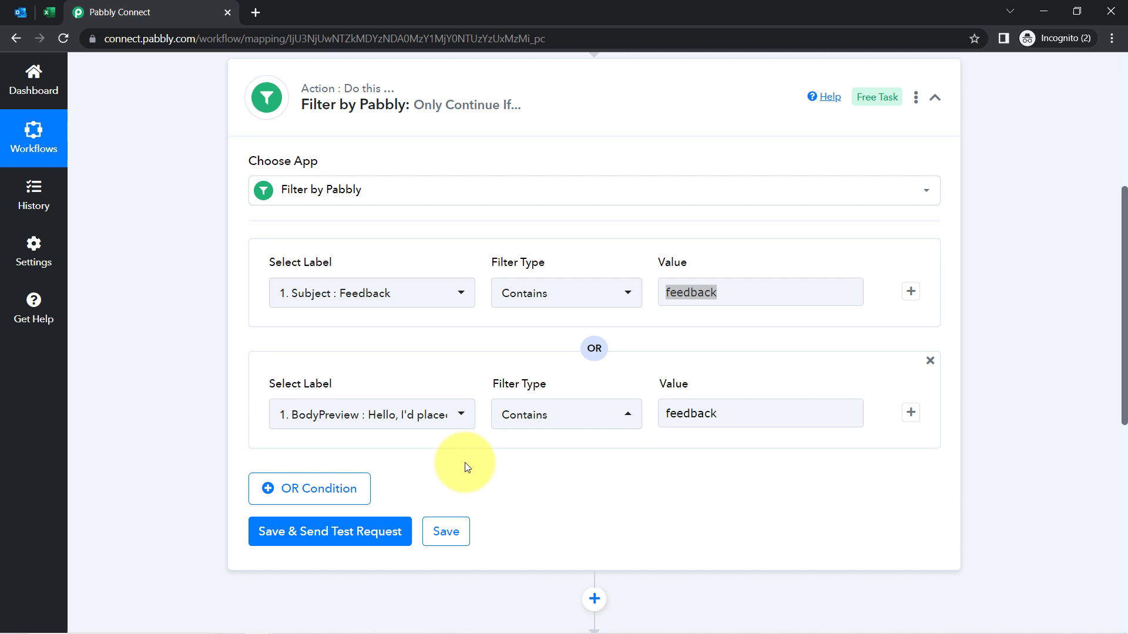
# Add two more OR conditions to the filter and set the third condition's label to the trigger's Subject
pyautogui.click(329, 493)
pyautogui.scroll(-5, 247, 464)
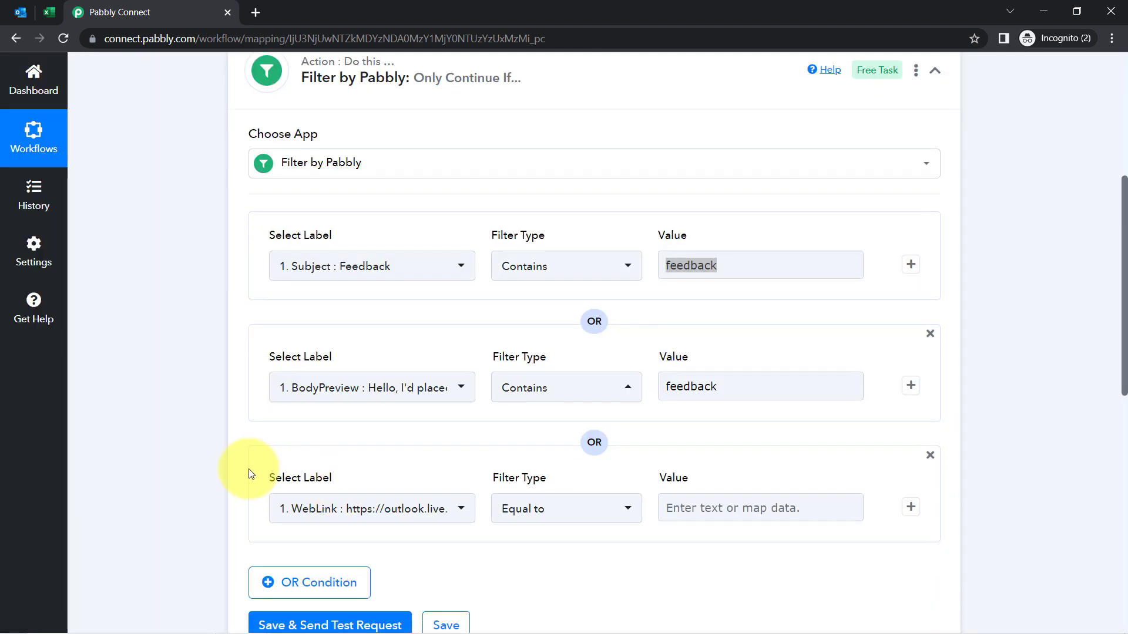
pyautogui.click(261, 316)
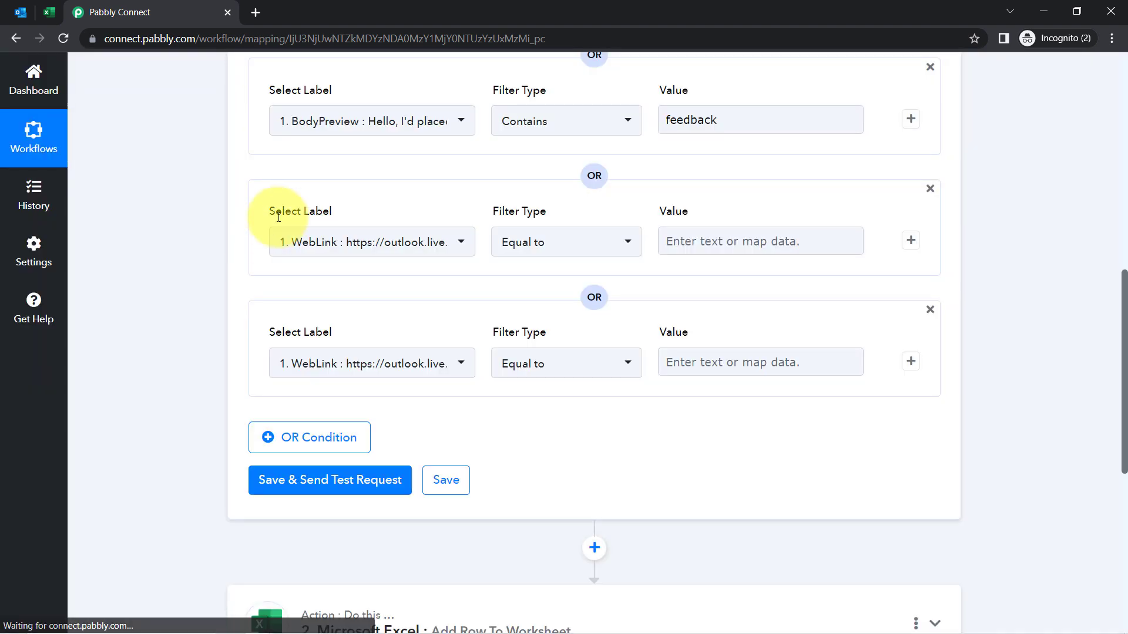
pyautogui.click(360, 242)
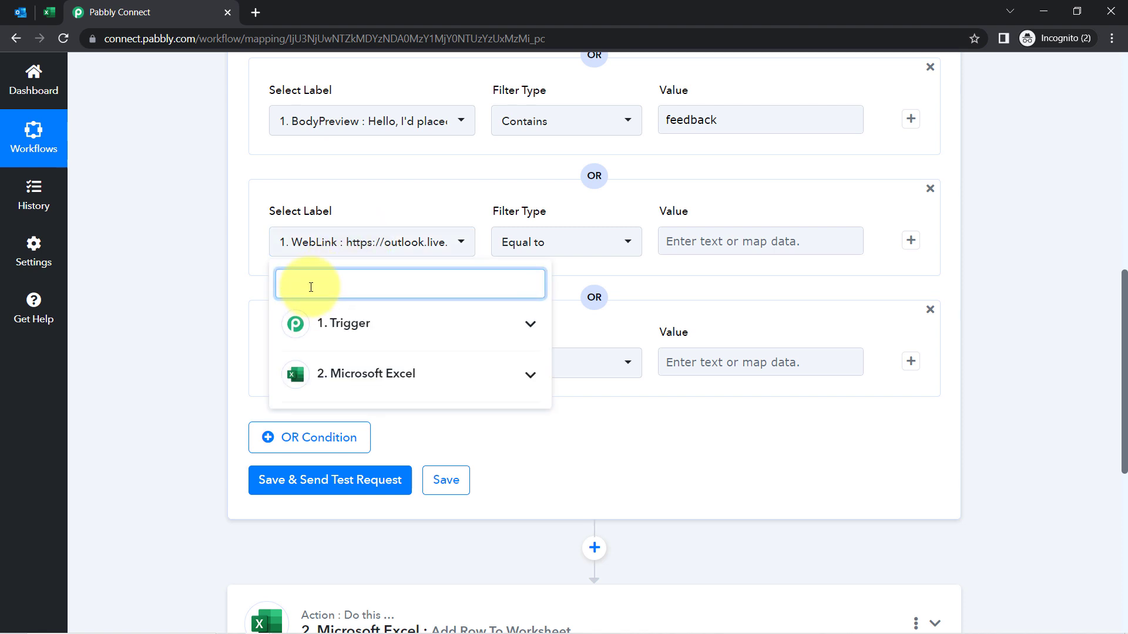
pyautogui.write('sub')
pyautogui.click(329, 324)
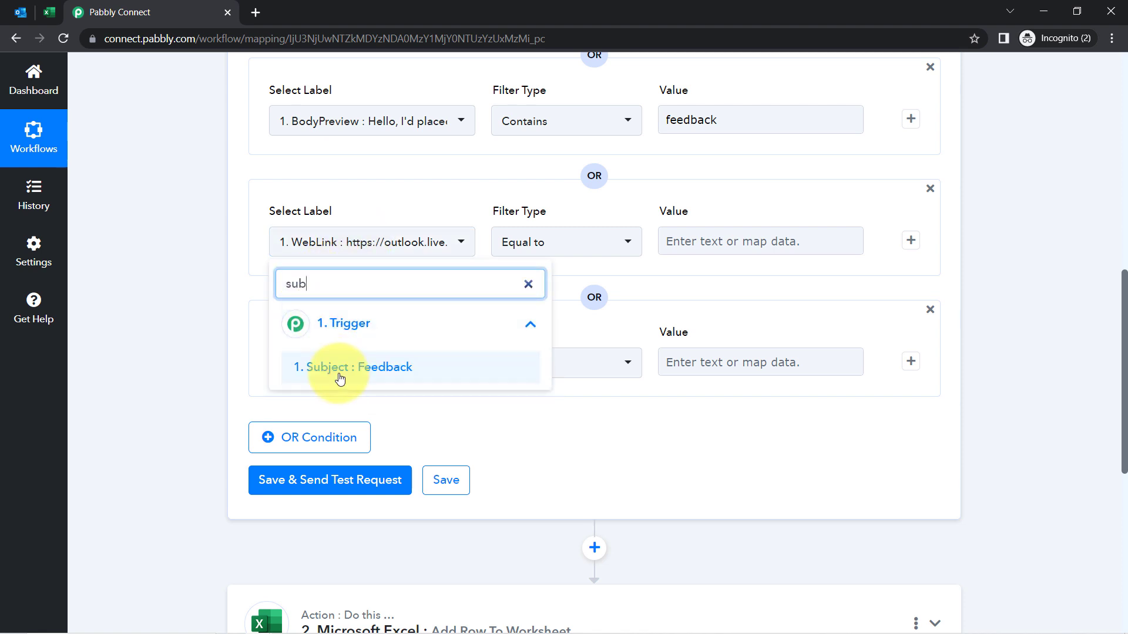
pyautogui.click(347, 368)
# Set the fourth filter condition's label to the trigger's BodyPreview
pyautogui.click(319, 364)
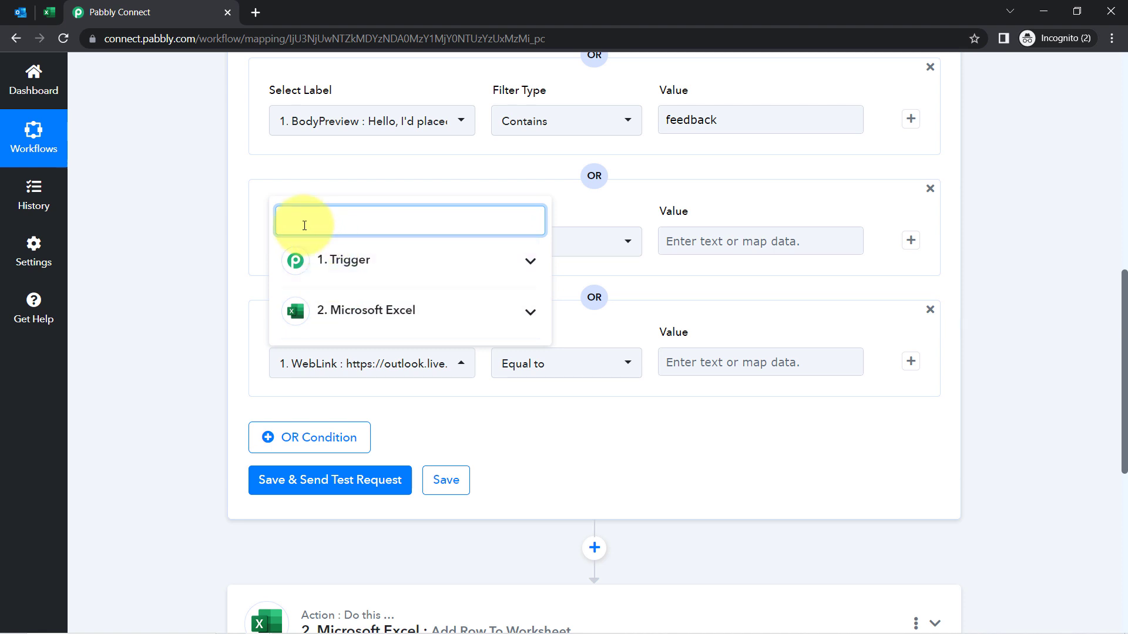
pyautogui.write('body')
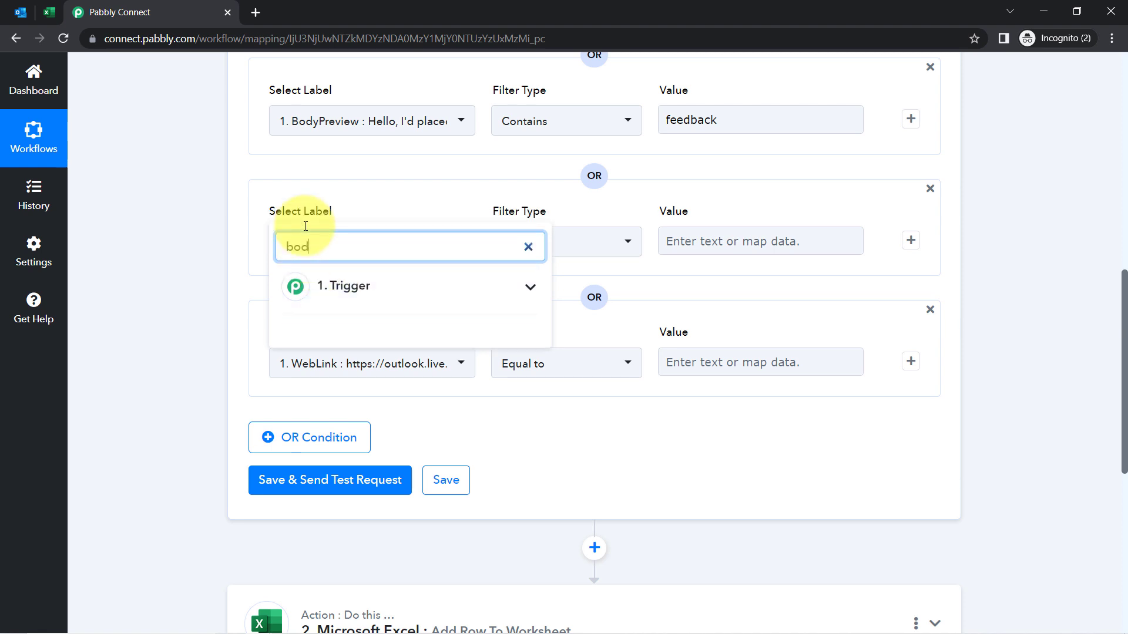
pyautogui.click(327, 287)
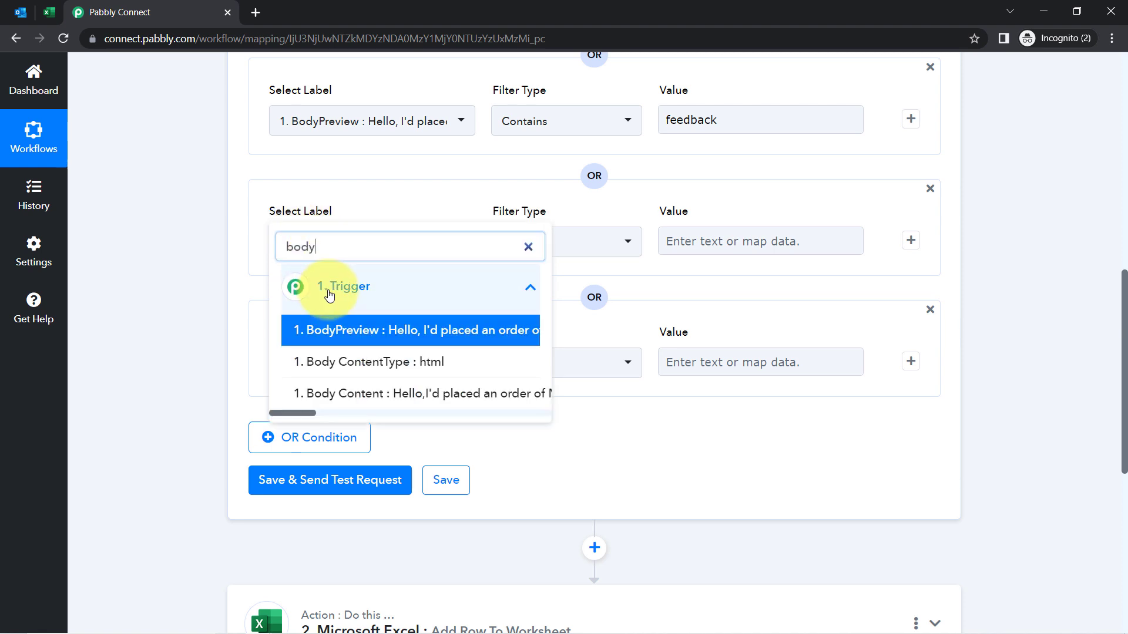
pyautogui.click(337, 332)
# Set the filter type of the third and fourth conditions to Contains
pyautogui.click(540, 243)
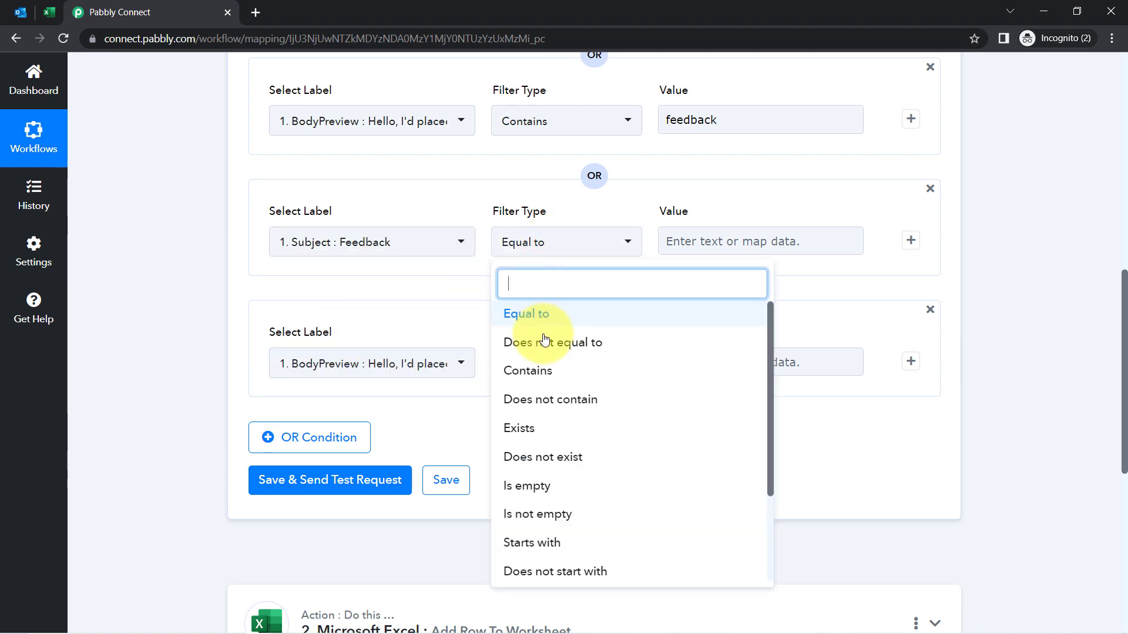
pyautogui.click(525, 371)
pyautogui.click(521, 362)
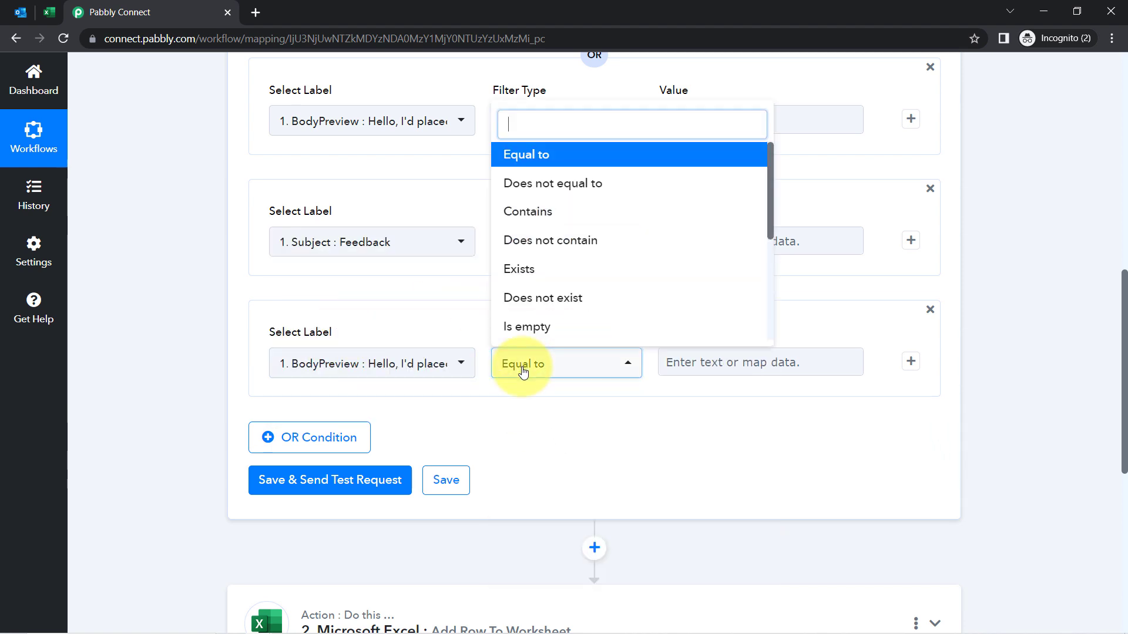
pyautogui.click(522, 213)
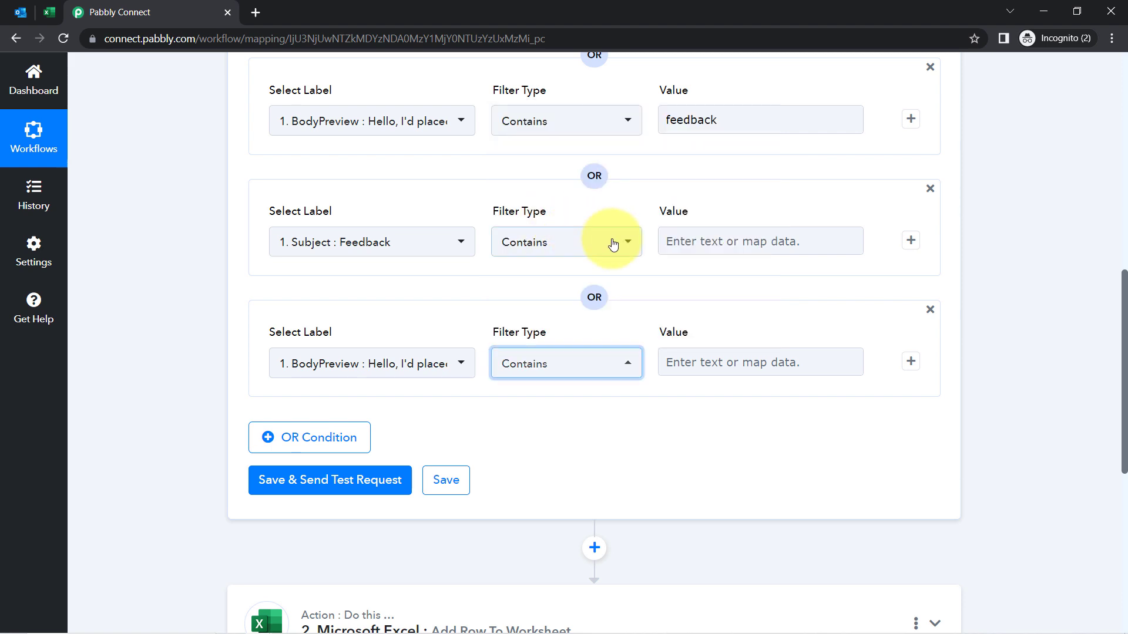
# Enter "Mattress" as the value of both the third and fourth filter conditions
pyautogui.click(676, 245)
pyautogui.write('Mat')
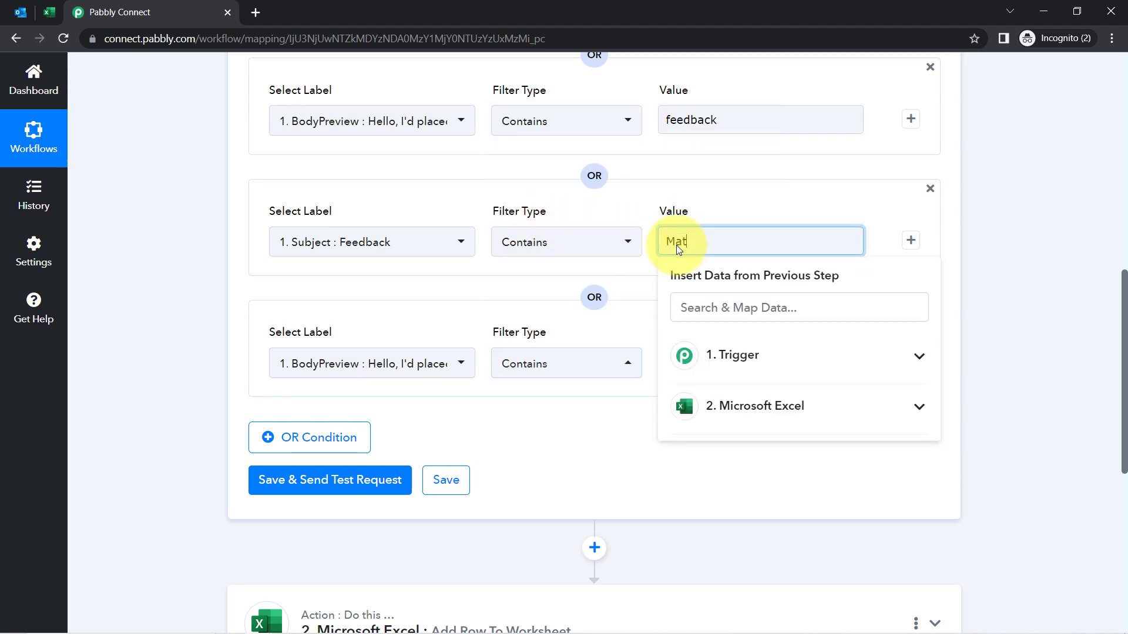
pyautogui.write('tress')
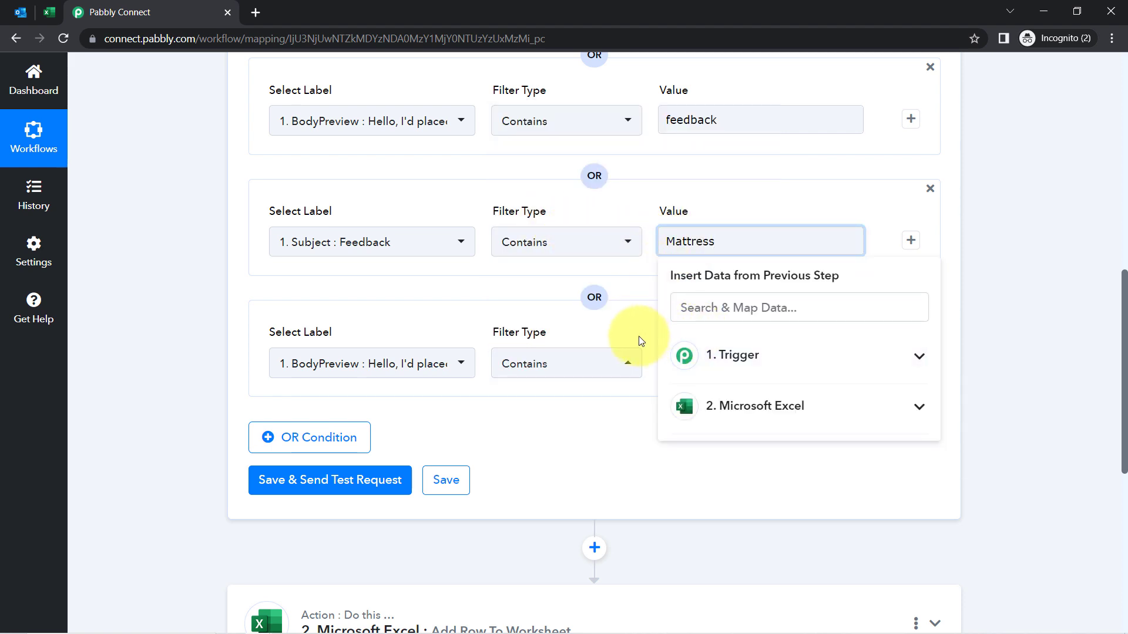
pyautogui.click(503, 380)
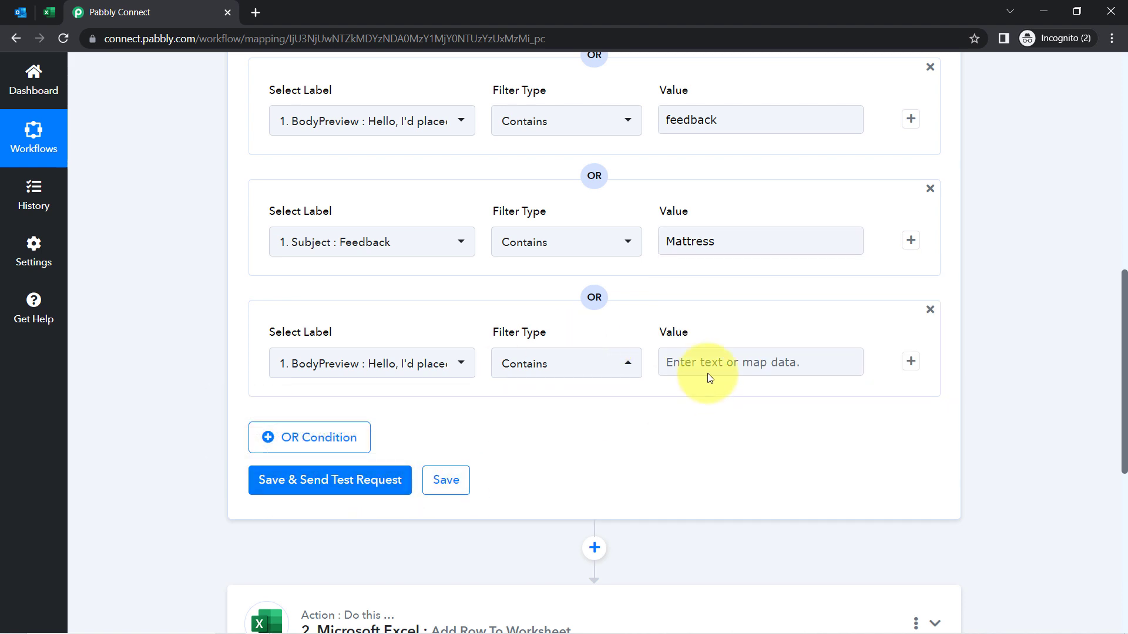
pyautogui.click(690, 362)
pyautogui.write('Matt')
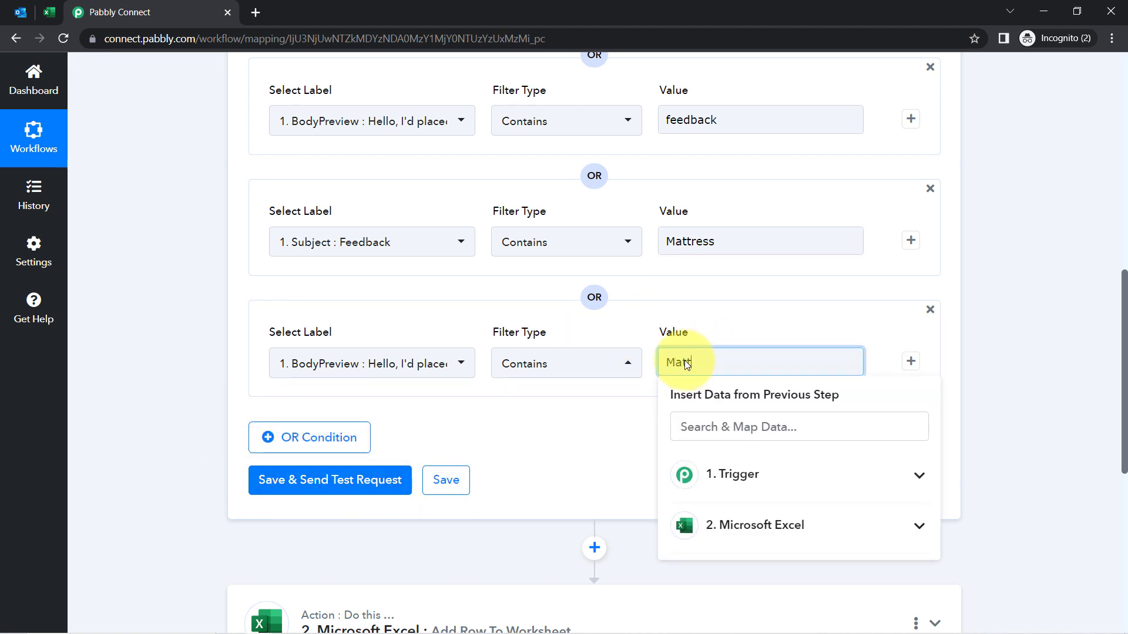
pyautogui.write('ress')
pyautogui.click(214, 331)
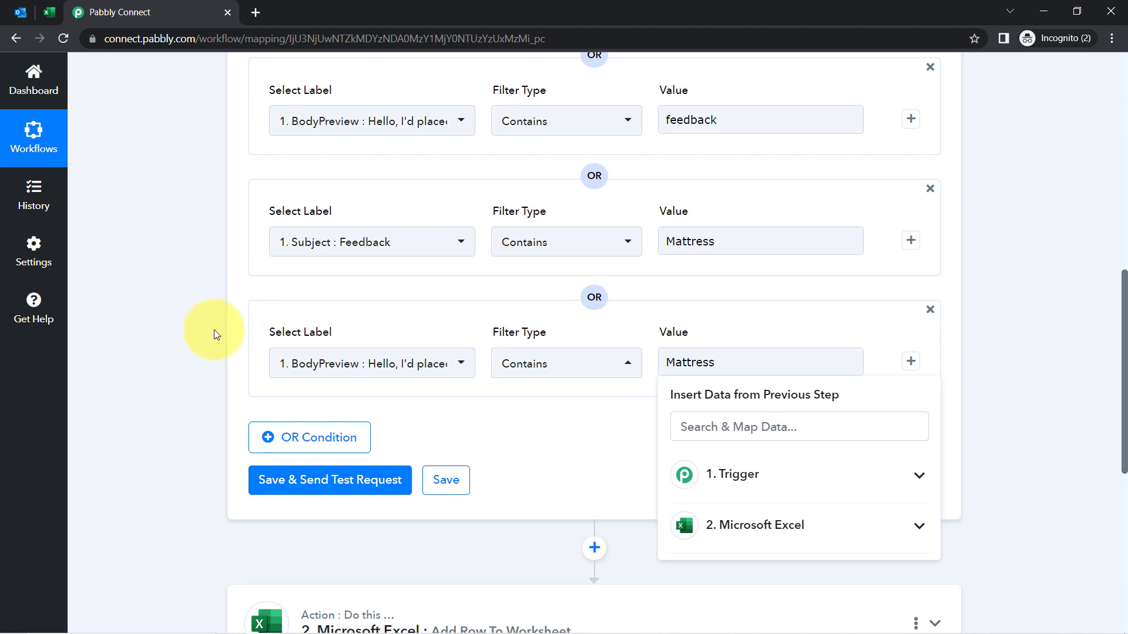
# Save the filter, send a test request, and check the response message against the "feedback" condition value
pyautogui.click(331, 482)
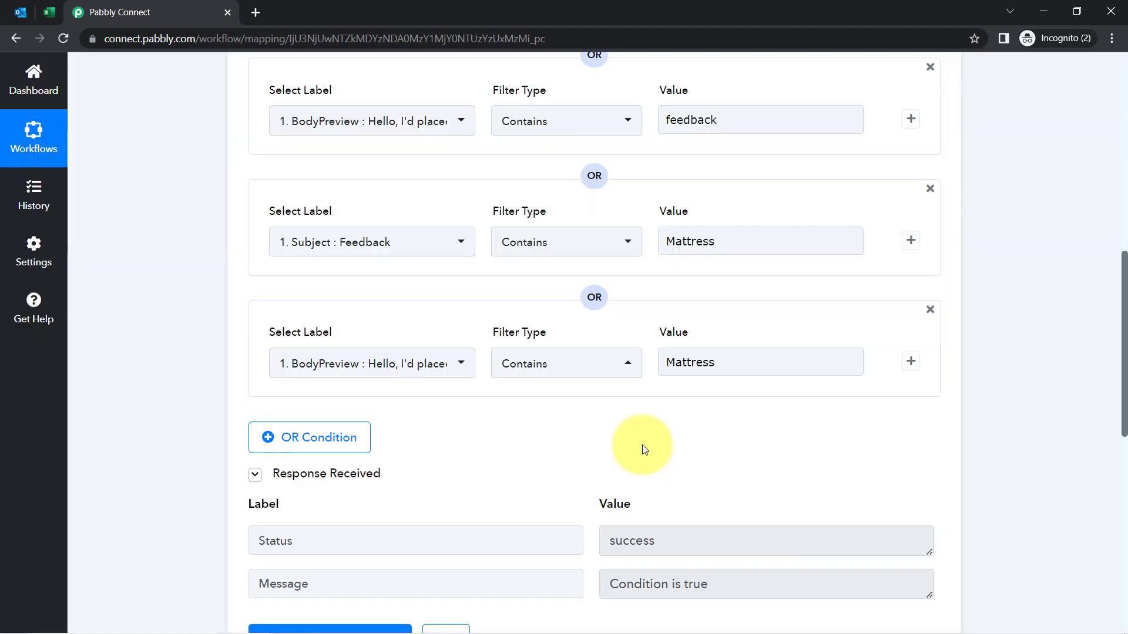
pyautogui.doubleClick(634, 584)
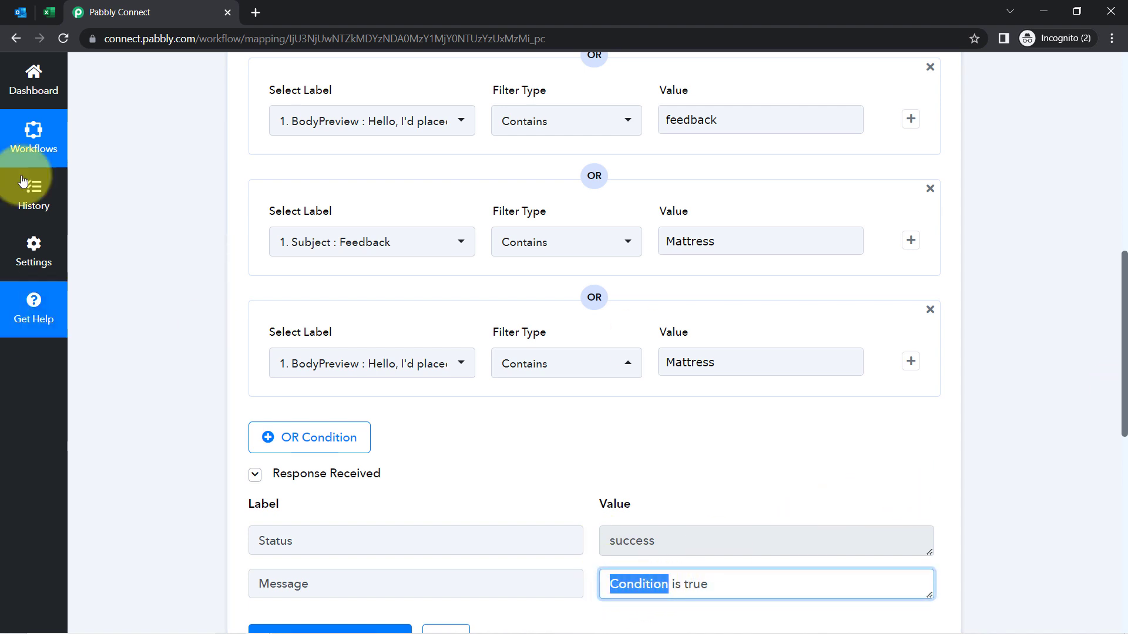
pyautogui.doubleClick(685, 121)
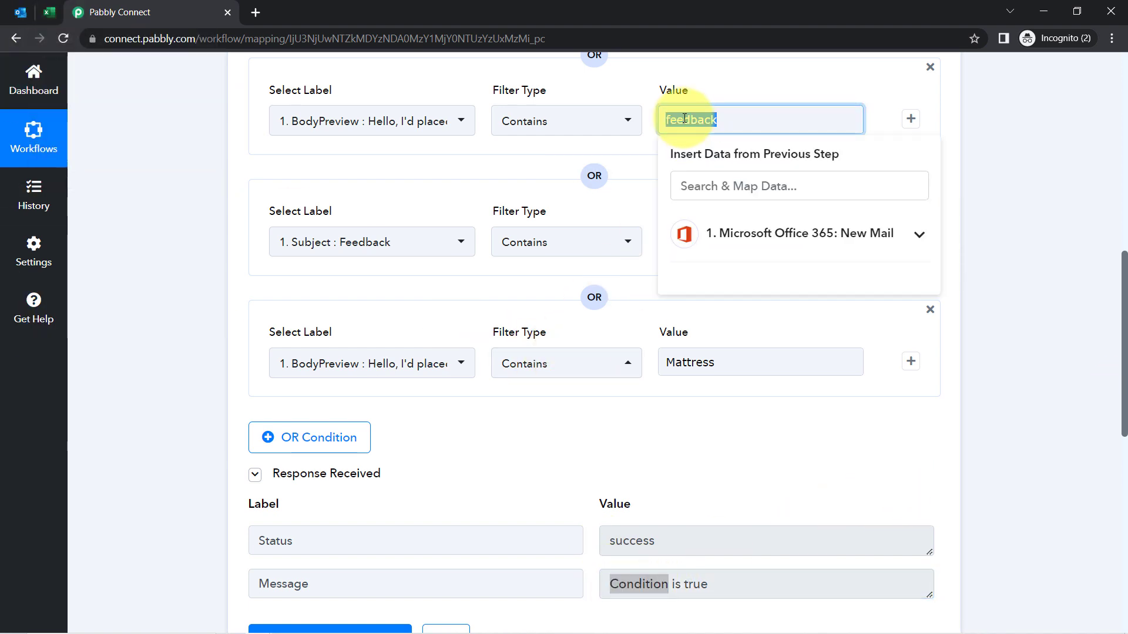
pyautogui.click(113, 265)
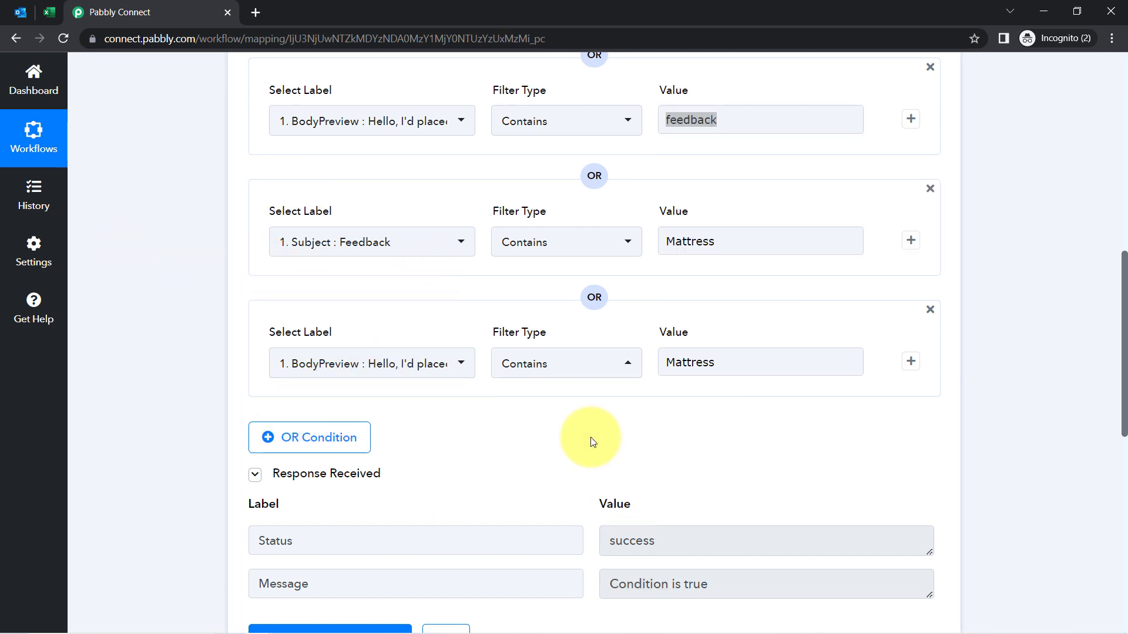
# Look over the Add Row To Worksheet action and the filter conditions, and switch to the Excel worksheet
pyautogui.scroll(-8, 1124, 305)
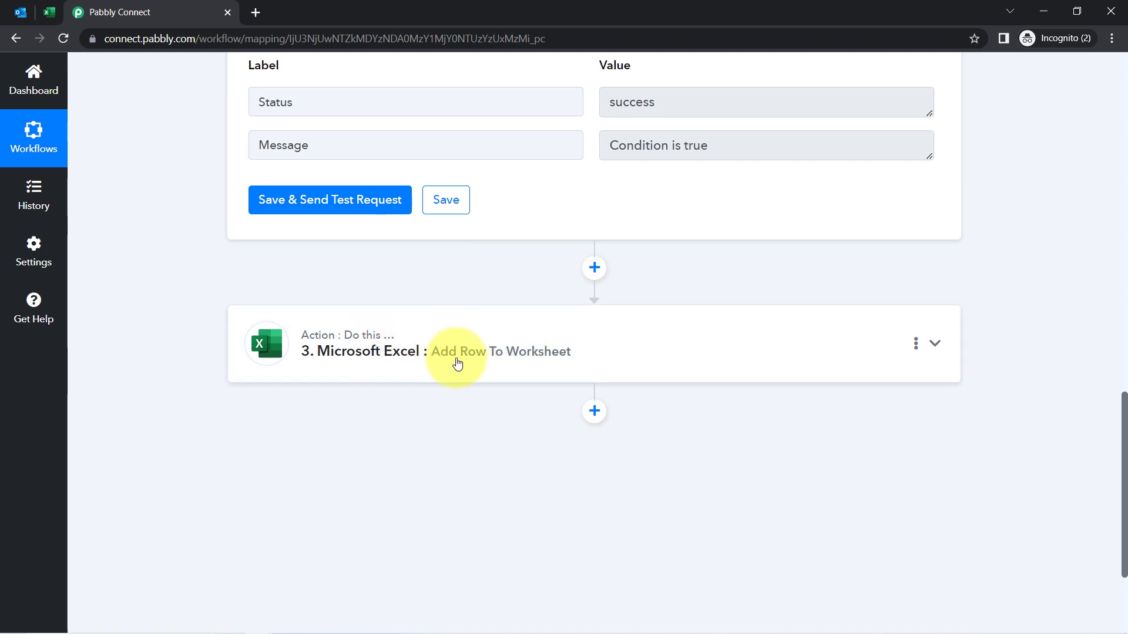
pyautogui.scroll(5, 1125, 416)
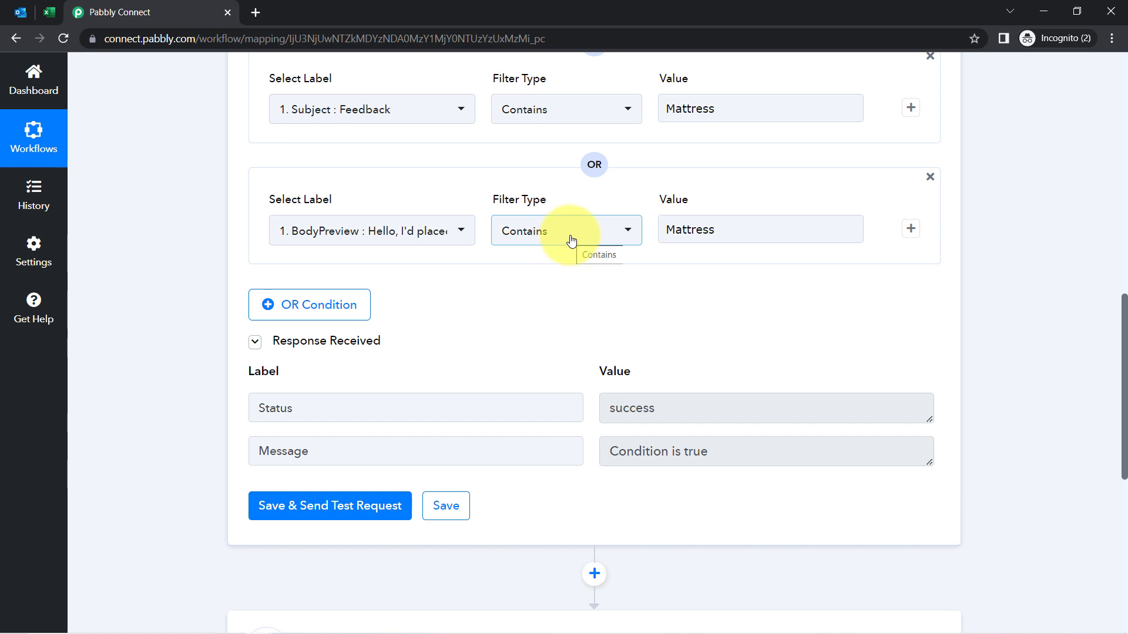
pyautogui.click(51, 13)
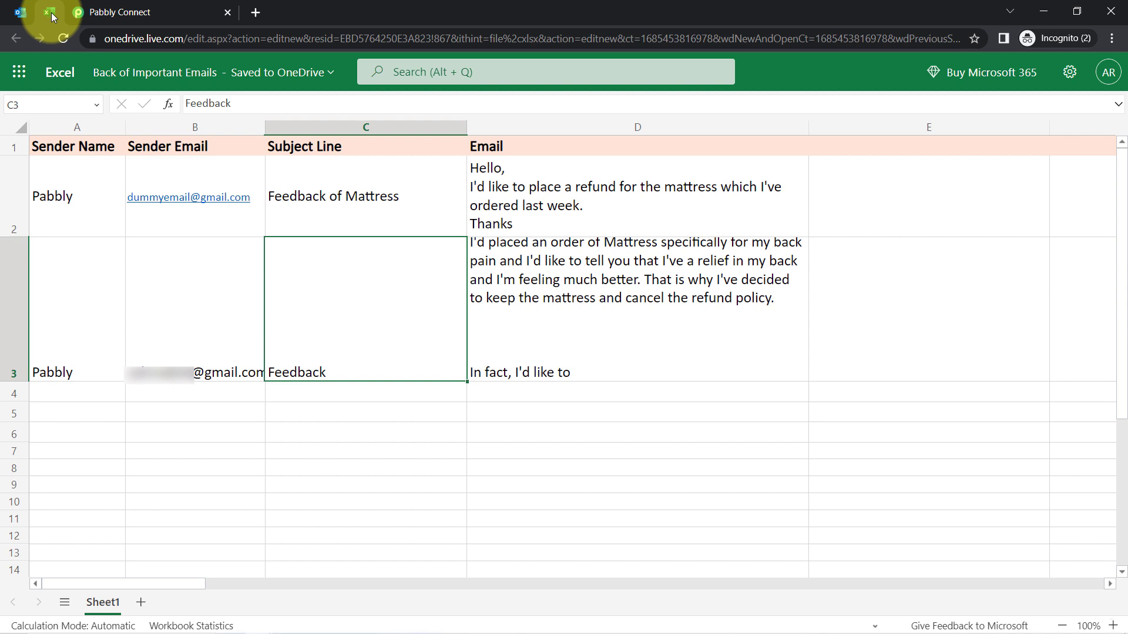
# Switch back to the Pabbly Connect workflow and collapse the Filter by Pabbly and Microsoft Excel action steps
pyautogui.click(151, 12)
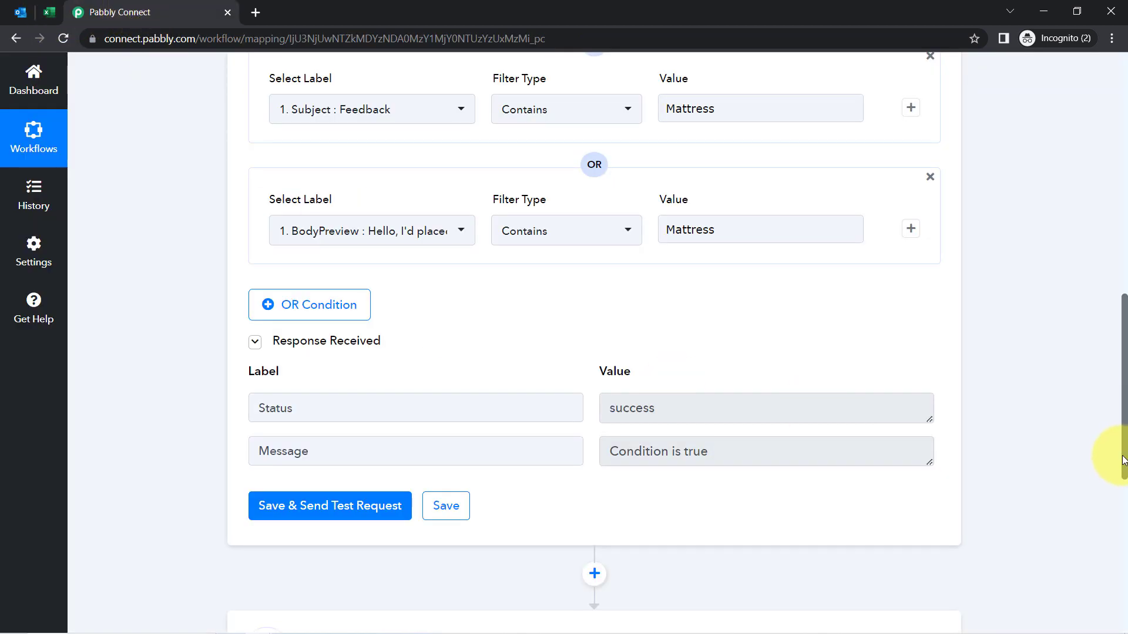
pyautogui.moveTo(1123, 459); pyautogui.dragTo(1100, 55)
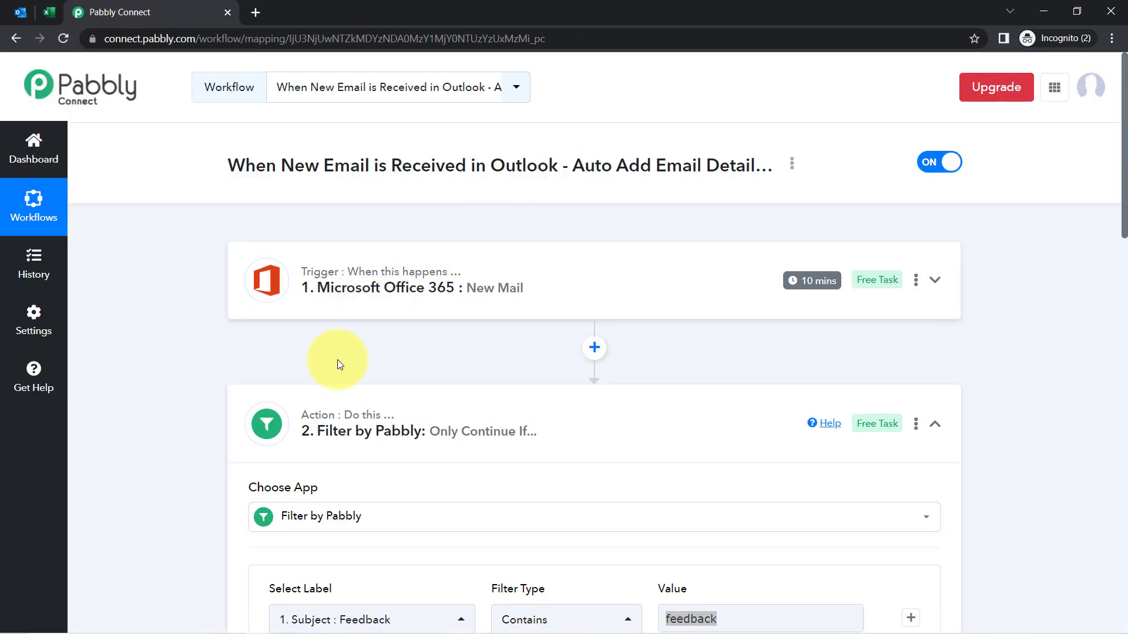
pyautogui.click(320, 416)
pyautogui.click(337, 559)
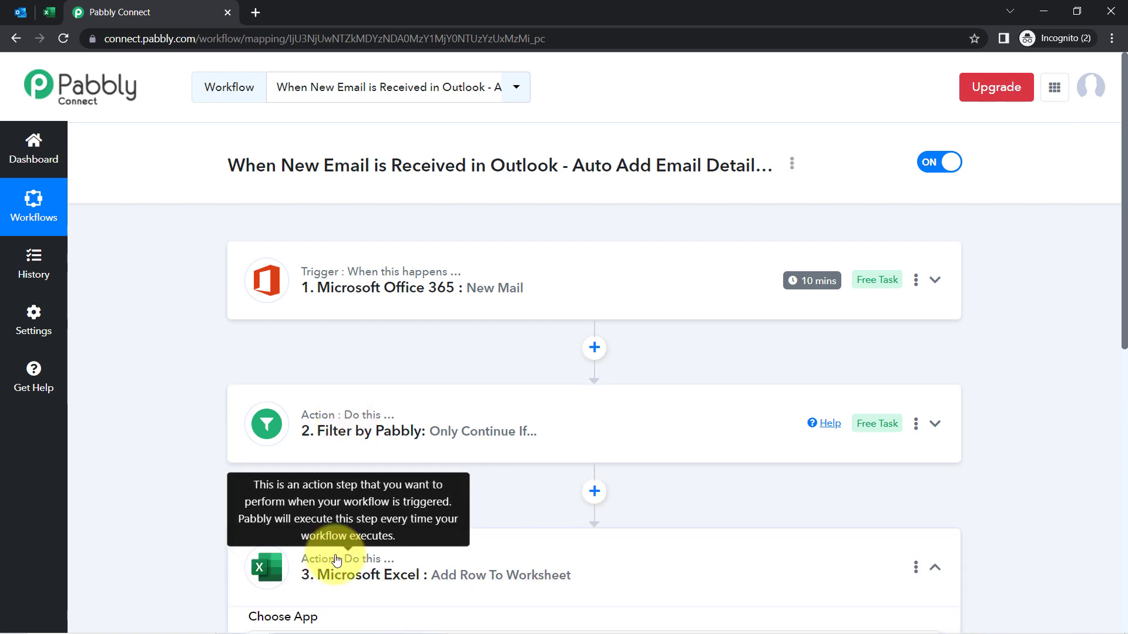
pyautogui.click(470, 289)
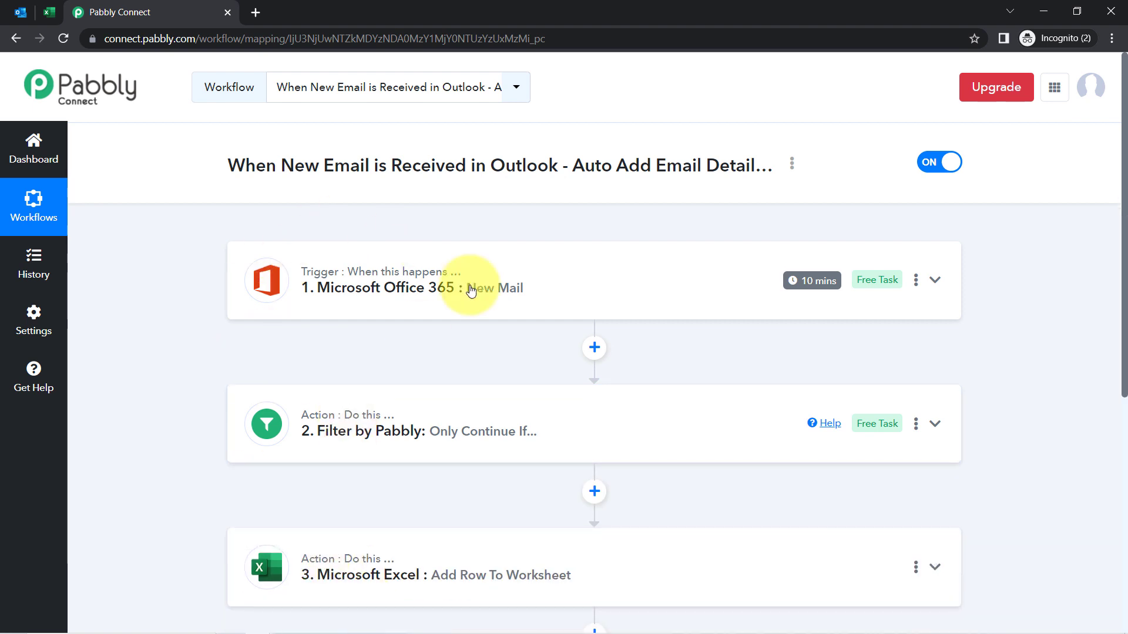
# Open the workflow's sharing dialog, copy the share link, and close the dialog
pyautogui.scroll(-1, 1125, 191)
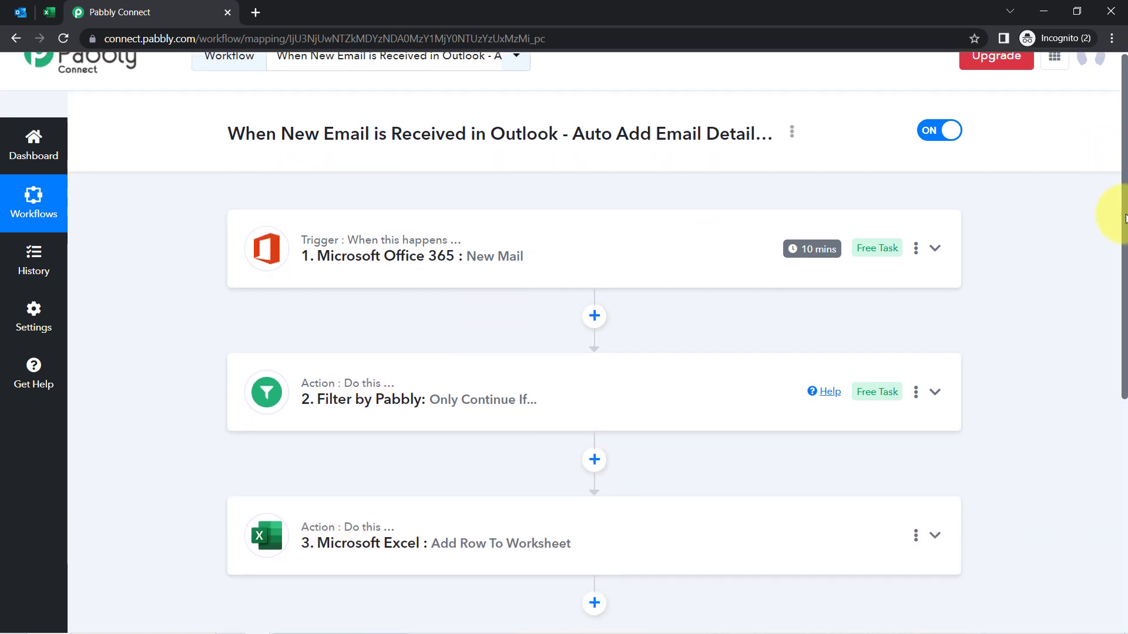
pyautogui.scroll(1, 1125, 206)
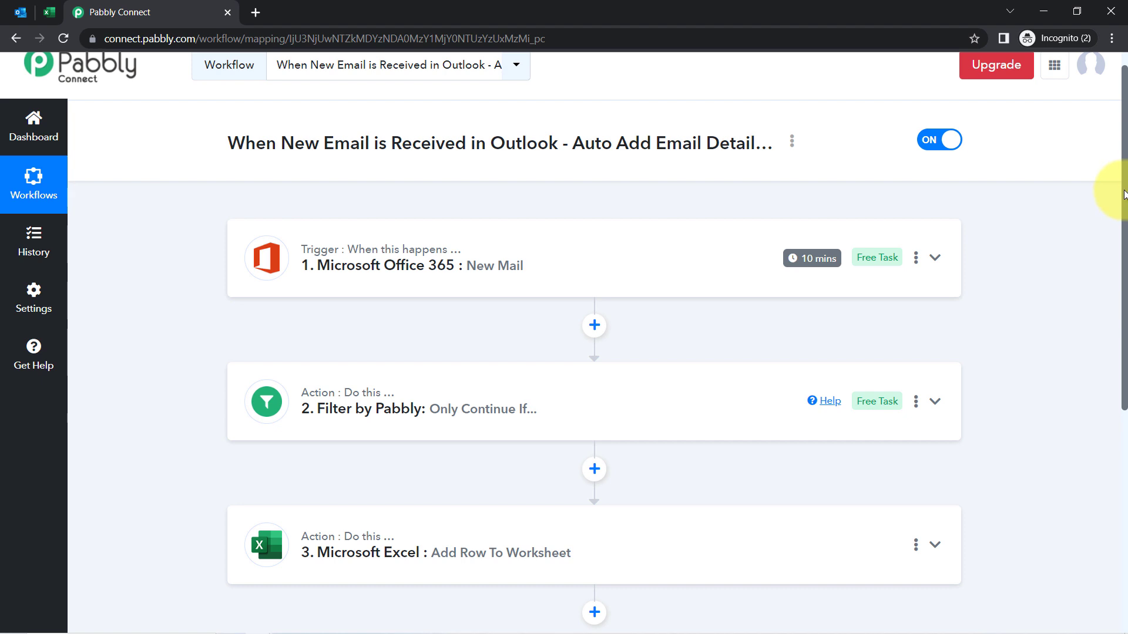
pyautogui.click(792, 144)
pyautogui.click(670, 217)
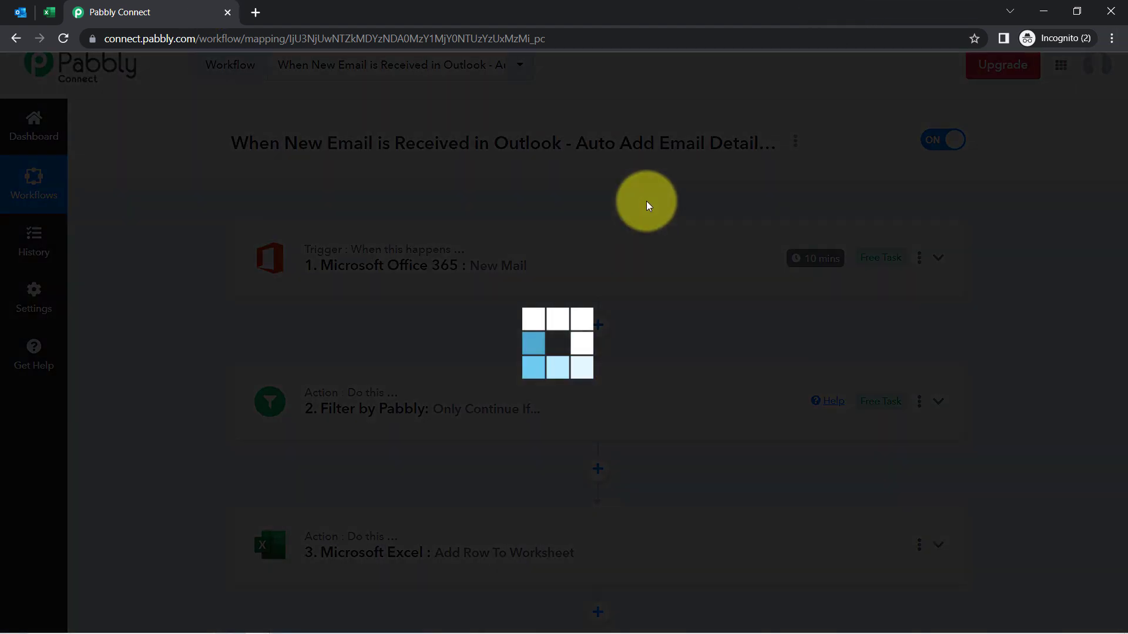
pyautogui.click(756, 350)
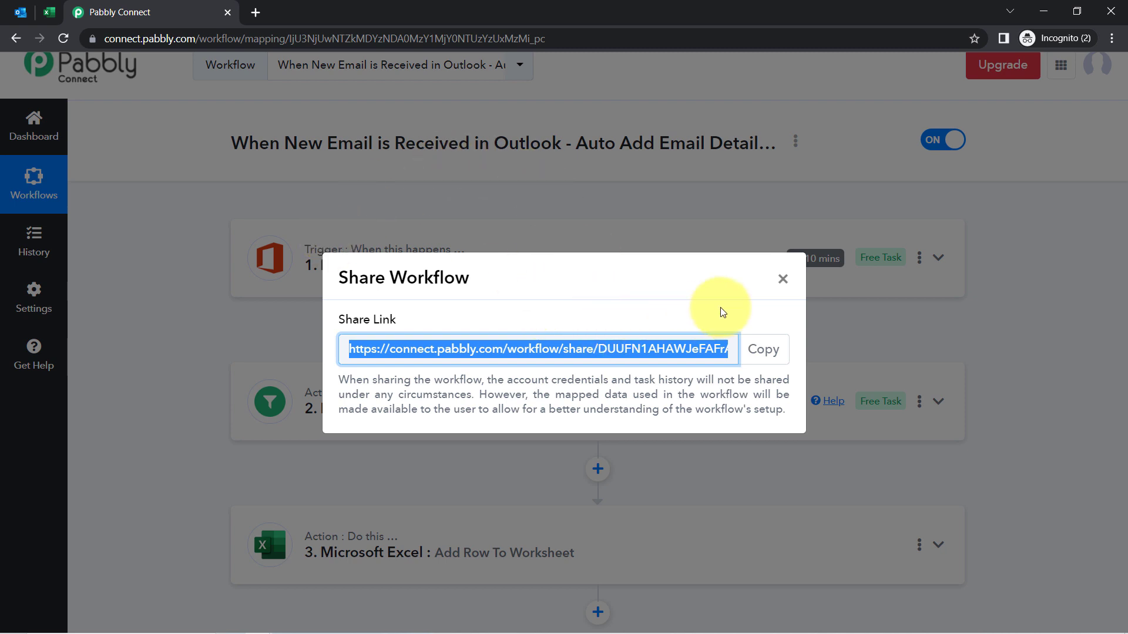
pyautogui.click(783, 282)
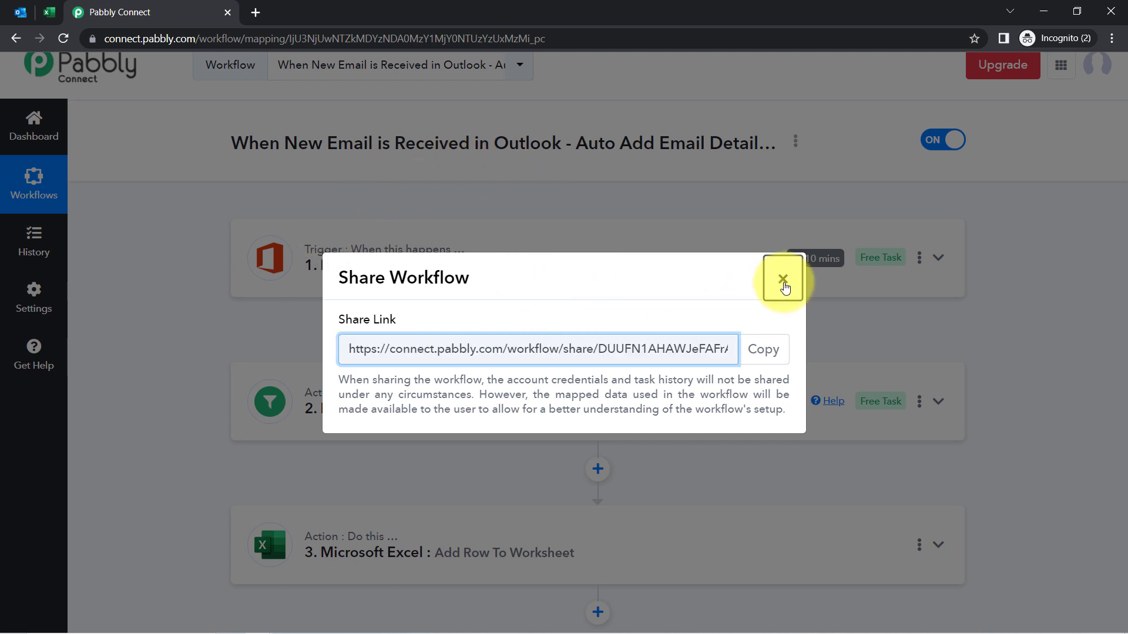